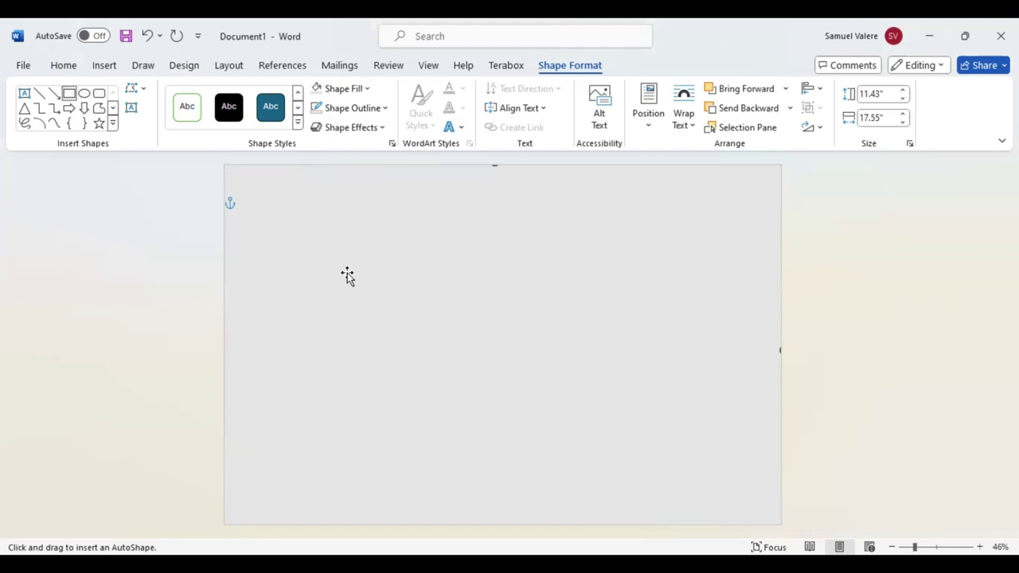
- Draw a tall dark blue rectangle down the page's left edge
left_click_drag(233, 169, 309, 372)
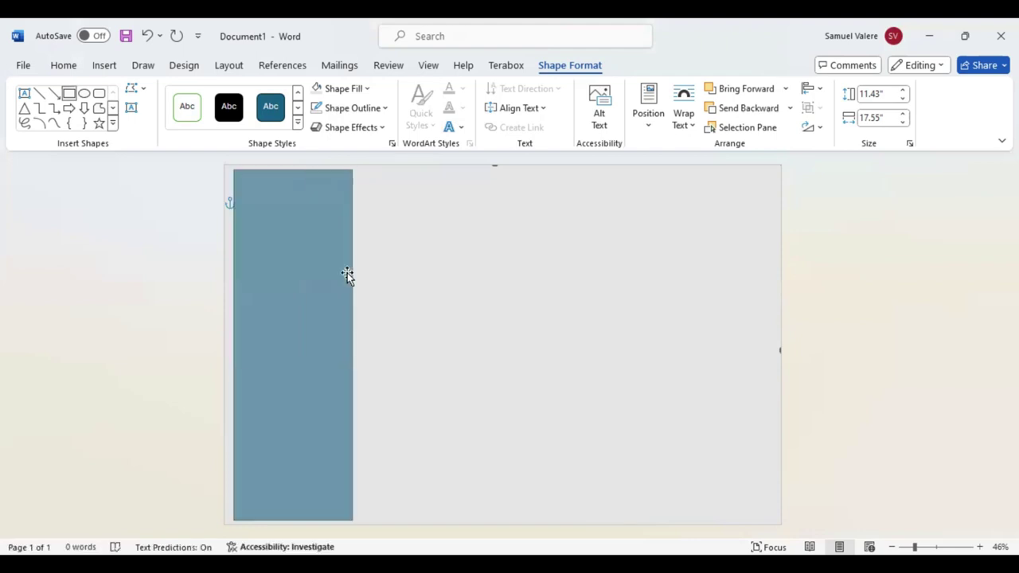
right_click(348, 272)
key("Escape")
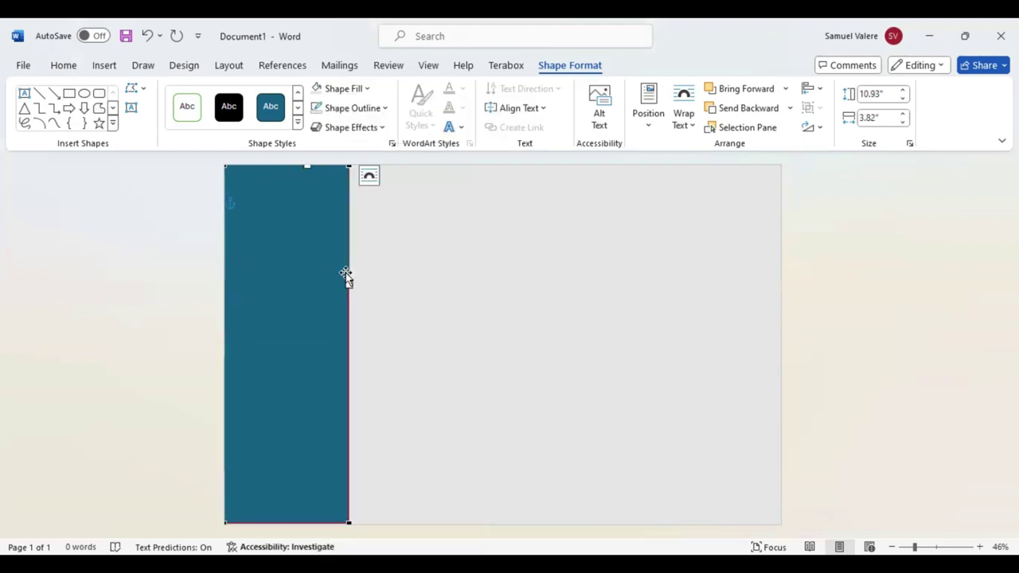
left_click(350, 285)
- Edit the rectangle's points to bend its right edge into a curve
left_click(312, 284)
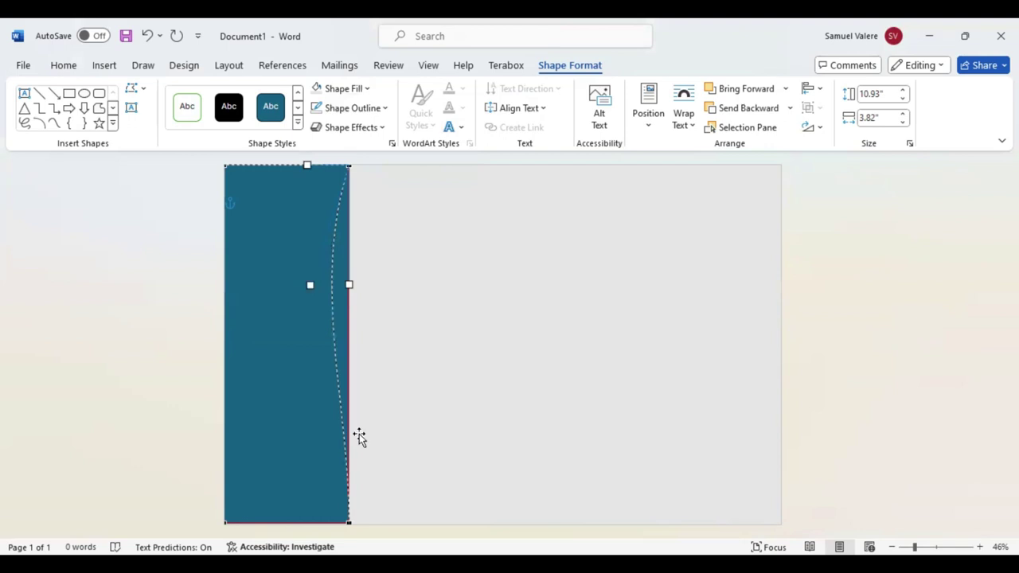
left_click_drag(359, 434, 281, 400)
left_click(349, 523)
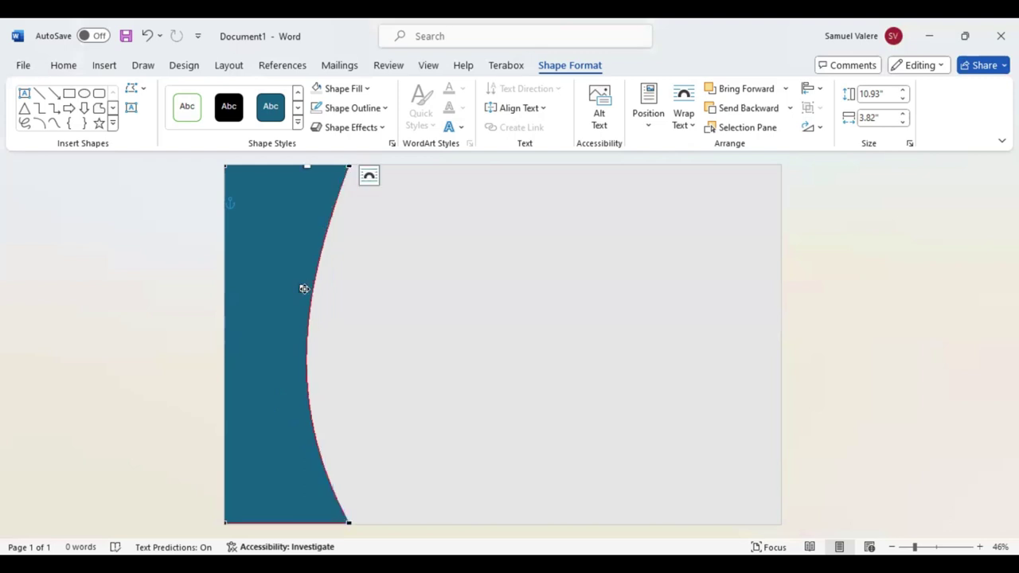
left_click_drag(303, 288, 352, 285)
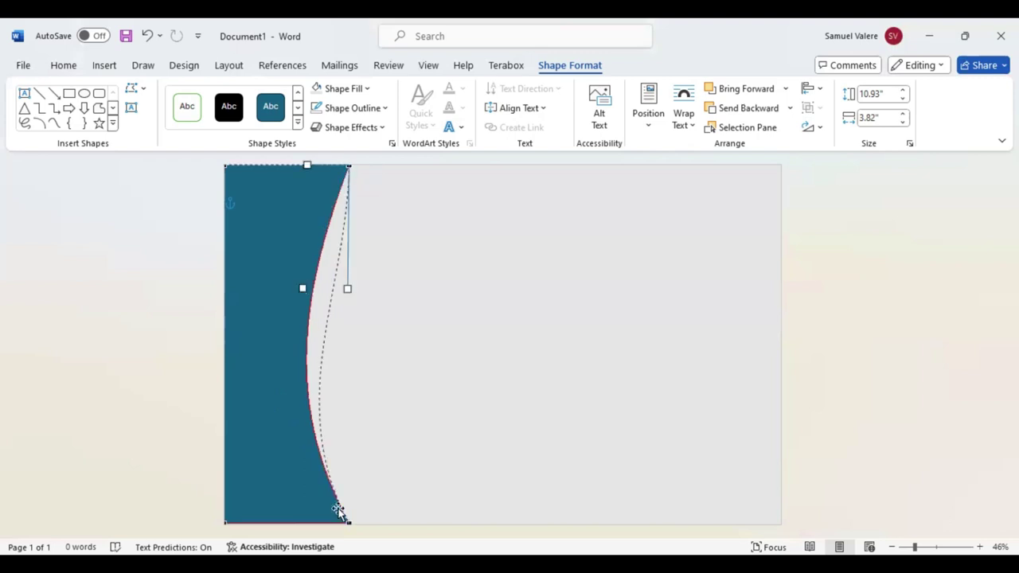
left_click(298, 397)
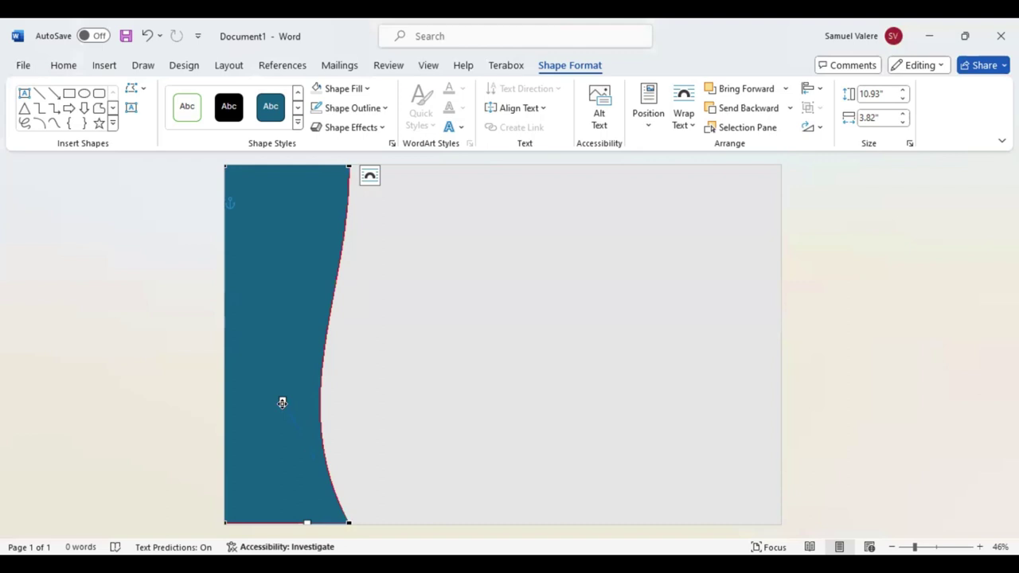
- Deepen the right edge into a smooth S-shaped wave using the top curve handle and bottom point
mouse_move(282, 403)
left_mouse_down()
mouse_move(255, 401)
mouse_move(246, 428)
left_mouse_up()
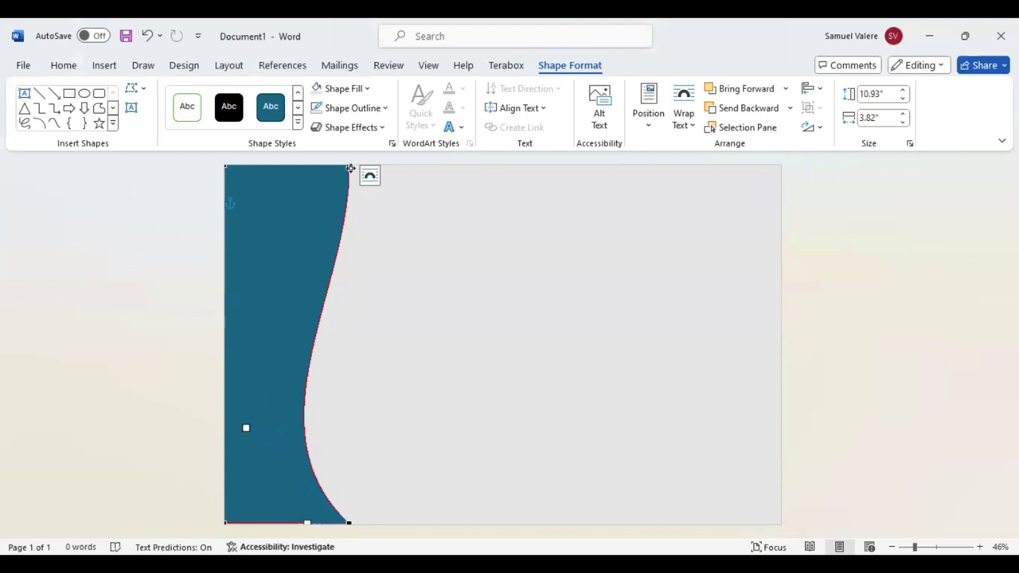
left_click_drag(354, 262, 386, 249)
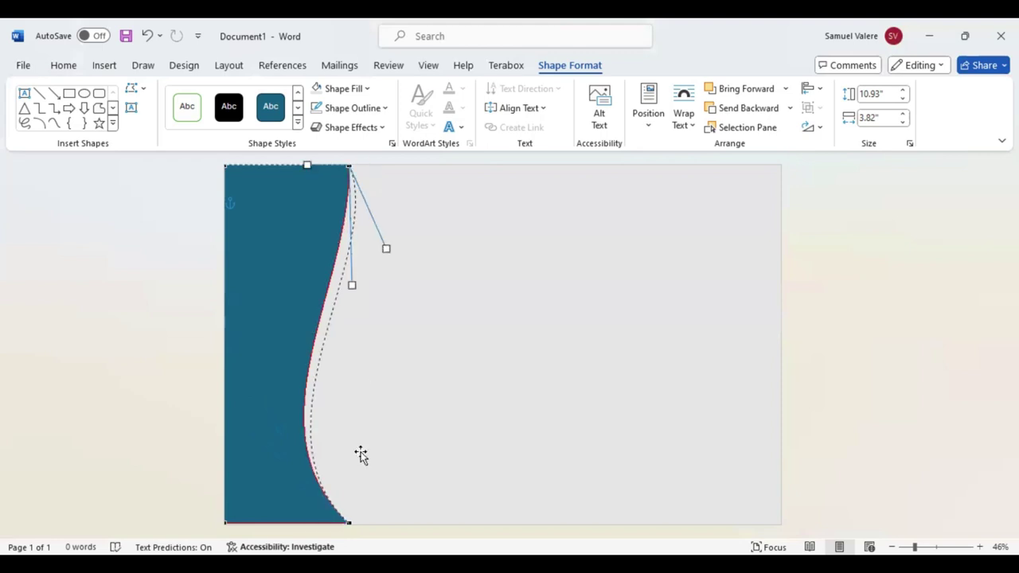
left_click(348, 525)
mouse_move(342, 523)
left_mouse_down()
mouse_move(300, 525)
mouse_move(340, 526)
left_mouse_up()
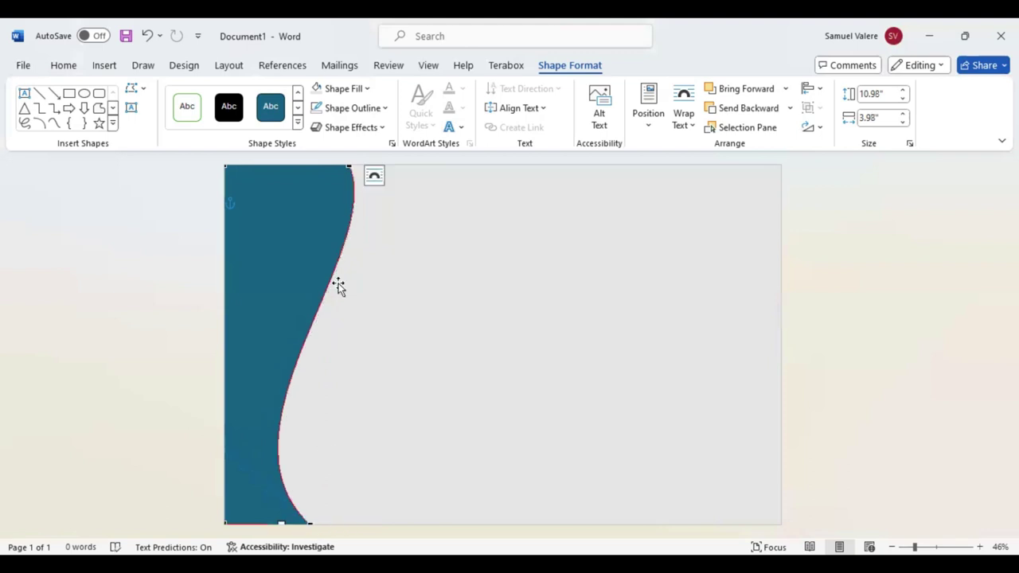
left_click(277, 234)
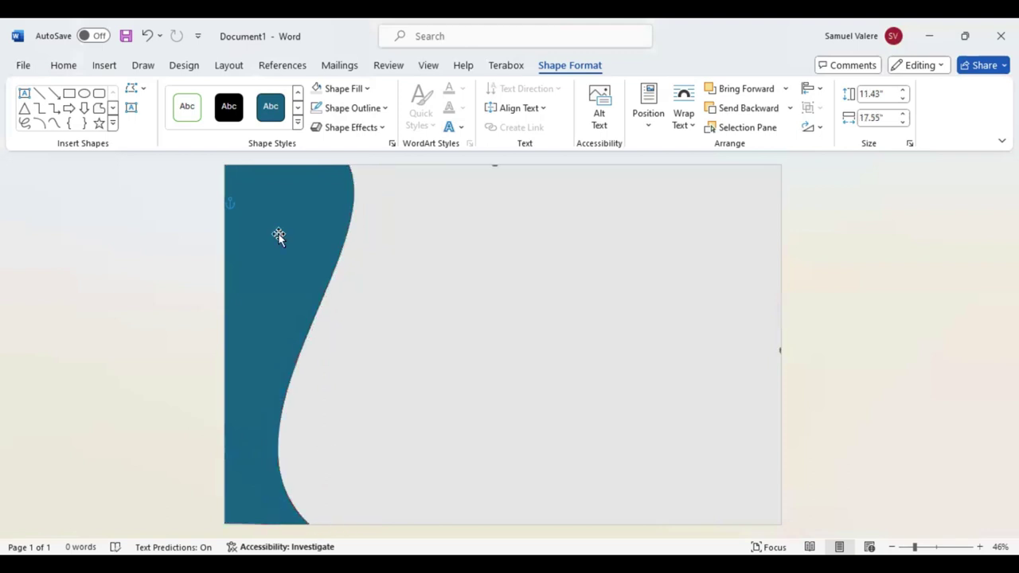
- Fill the wave dark navy and add a slightly wider orange copy behind it
left_click(369, 90)
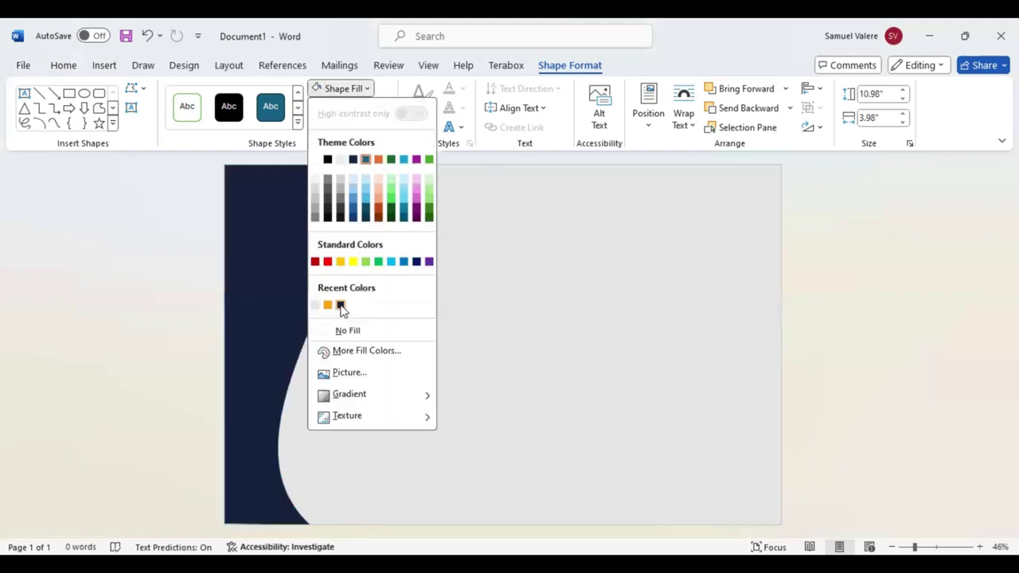
left_click(340, 305)
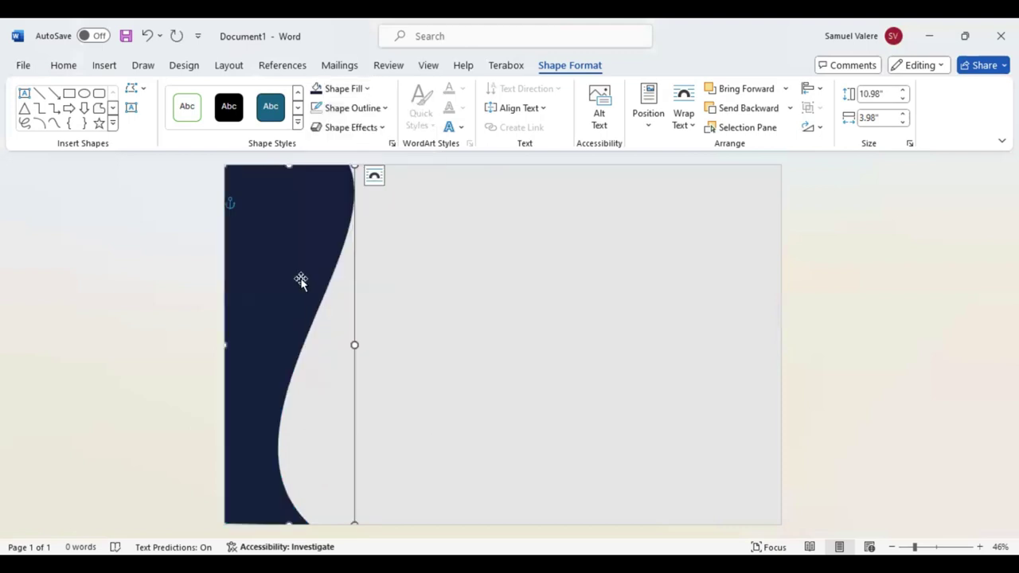
left_click_drag(359, 346, 386, 344)
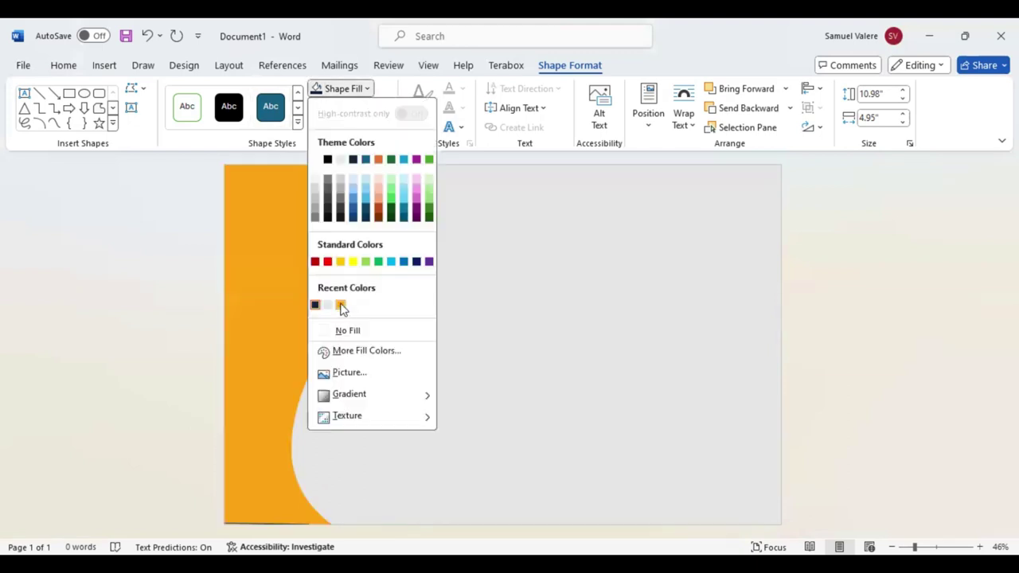
left_click(568, 296)
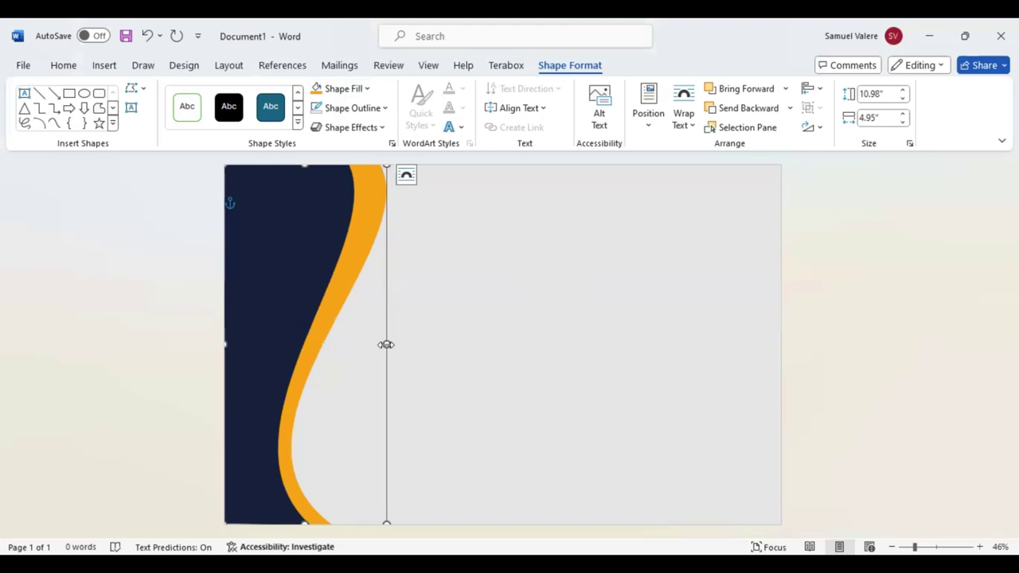
left_click_drag(385, 344, 390, 344)
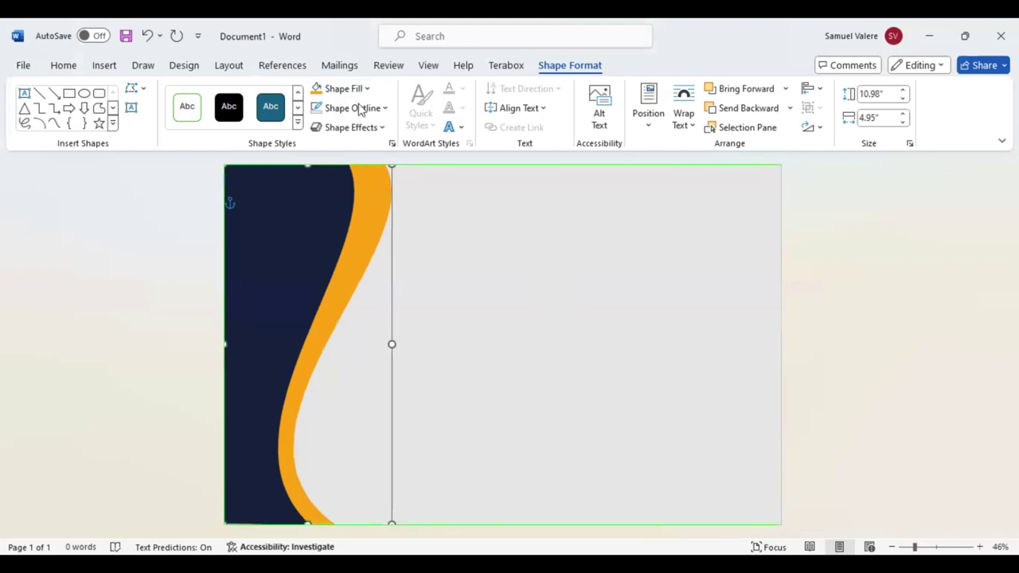
- Add a white wave copy shifted slightly right between the navy and orange waves
key("ctrl+z")
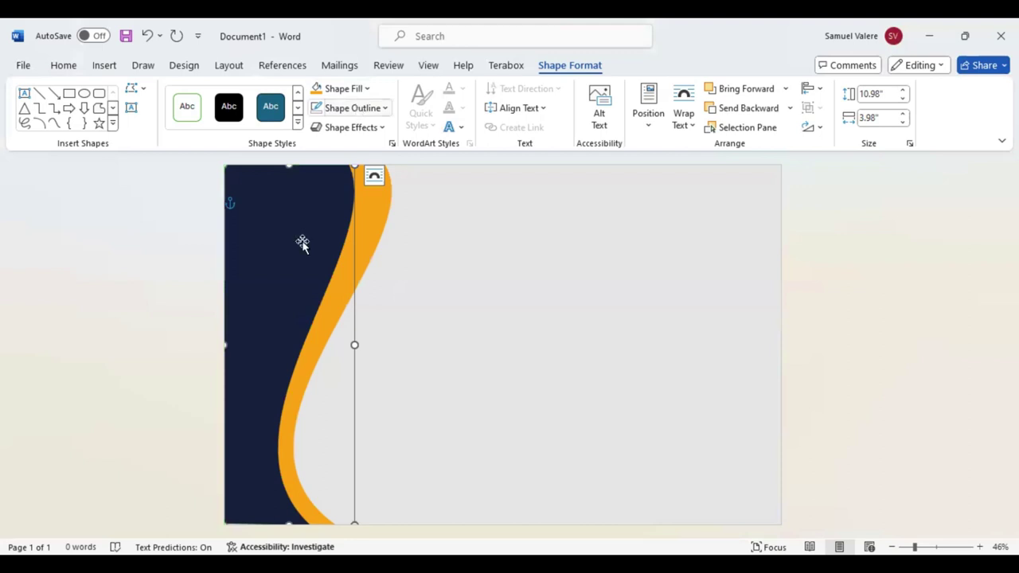
key("Right")
left_click_drag(293, 238, 293, 234)
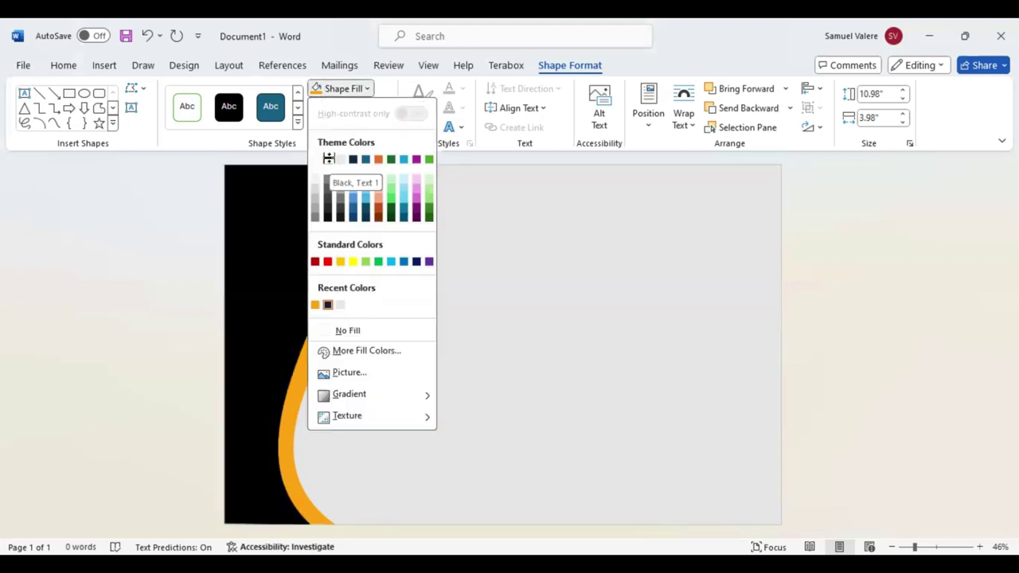
left_click(746, 110)
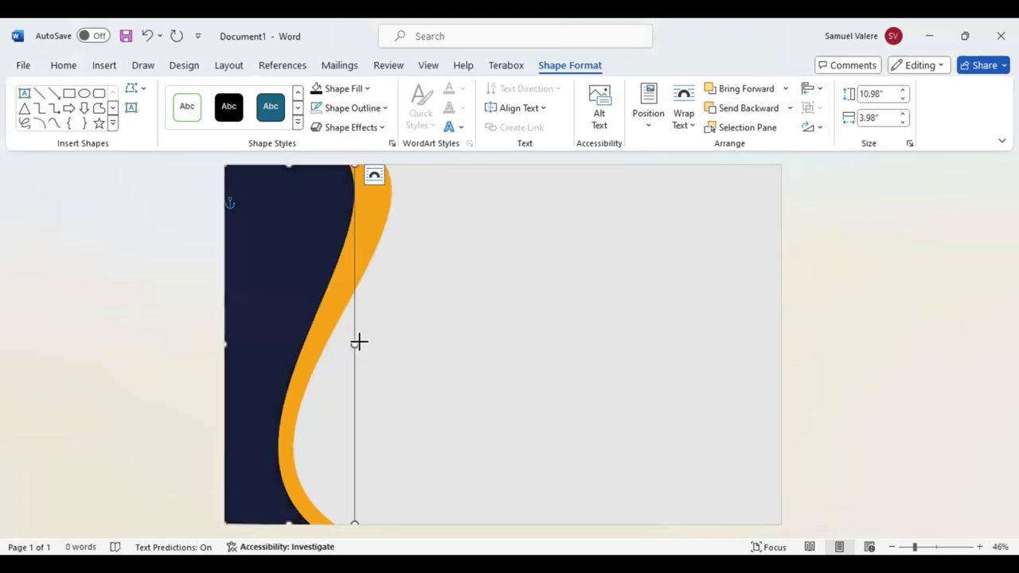
left_click_drag(353, 342, 359, 340)
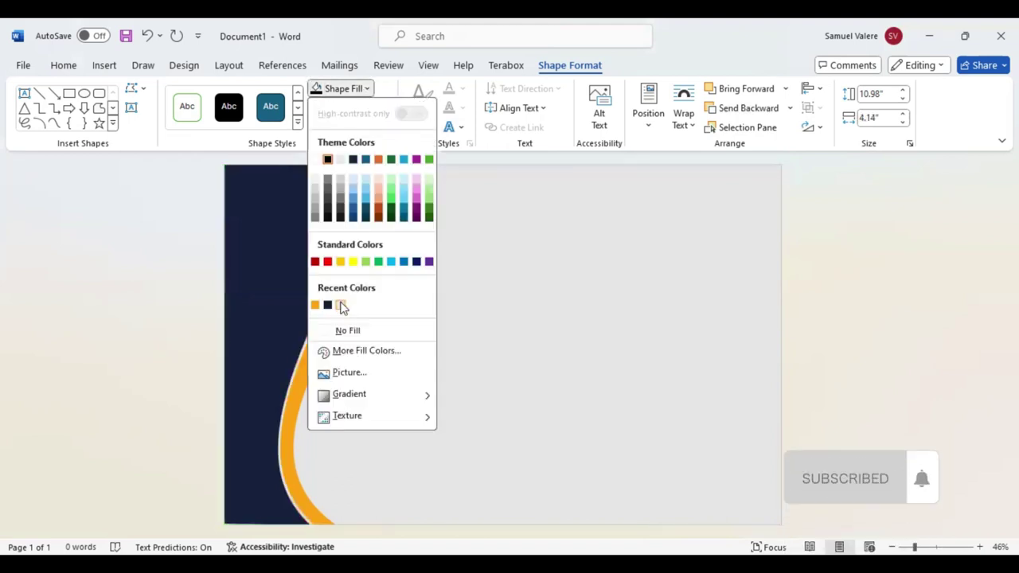
left_click(369, 240)
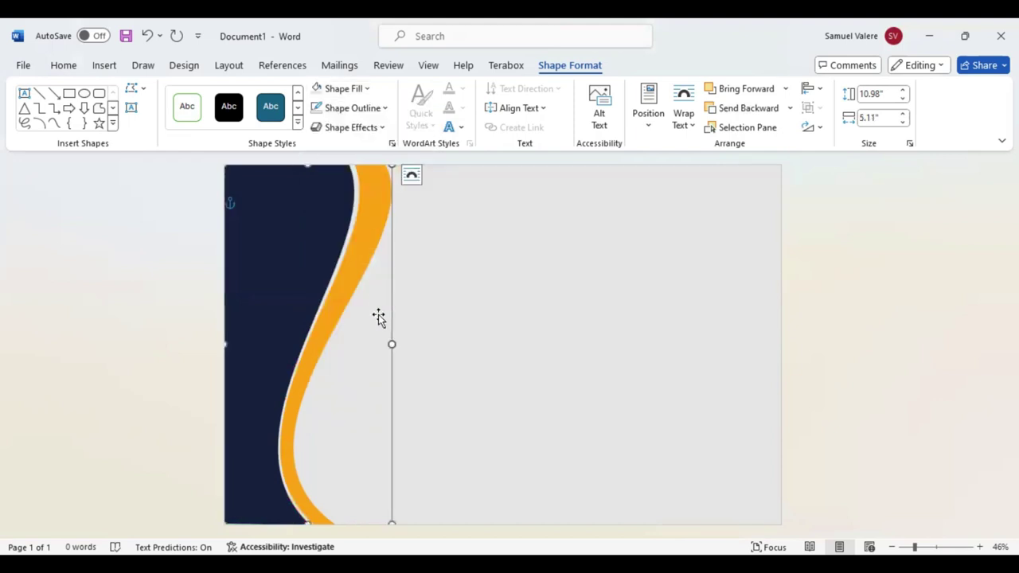
left_click(470, 313)
left_click(132, 110)
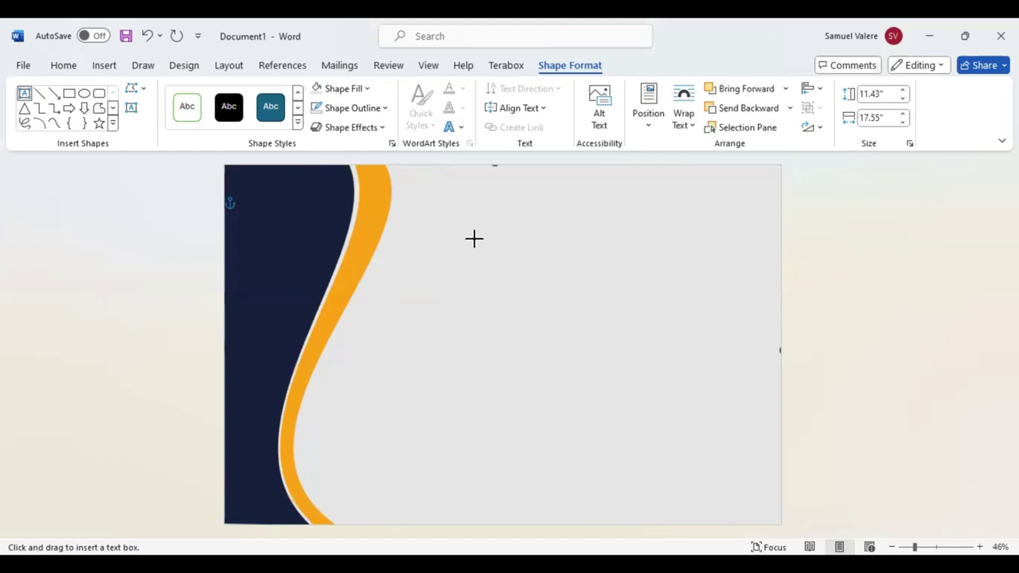
- Add a text box reading 'Certificate' at the top right with no fill
left_click_drag(475, 229, 719, 267)
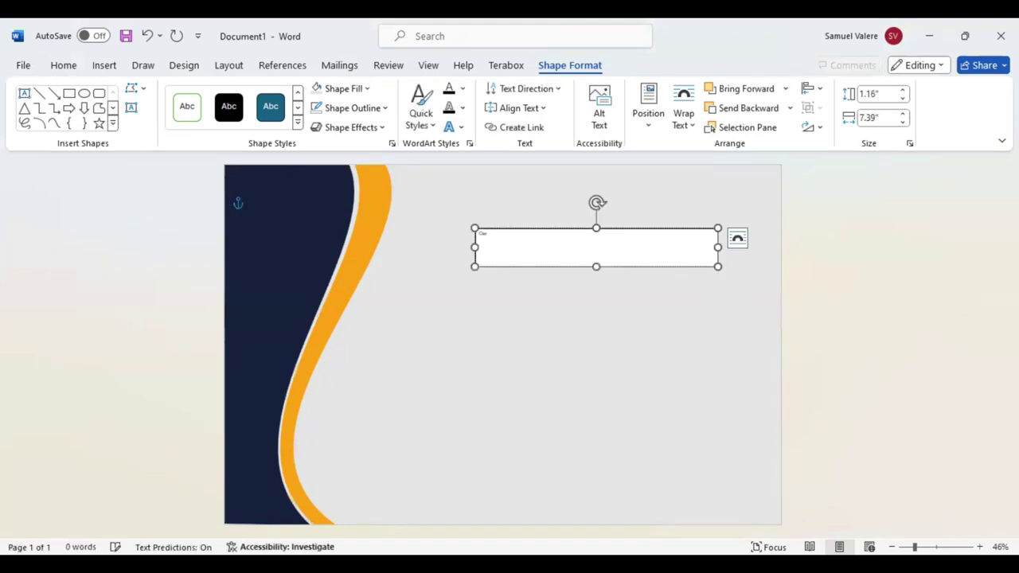
type("rtificate")
double_click(482, 232)
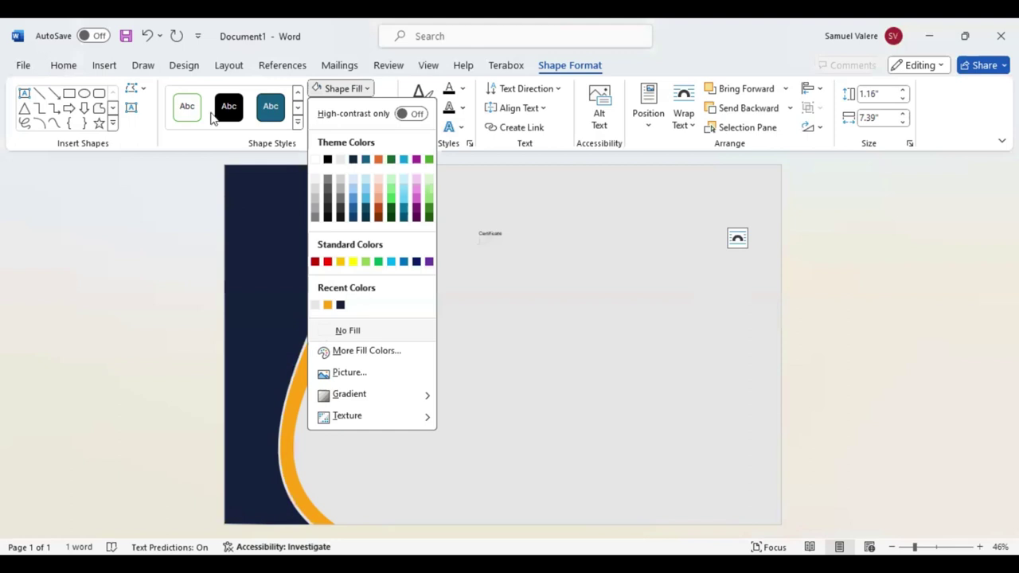
left_click(63, 65)
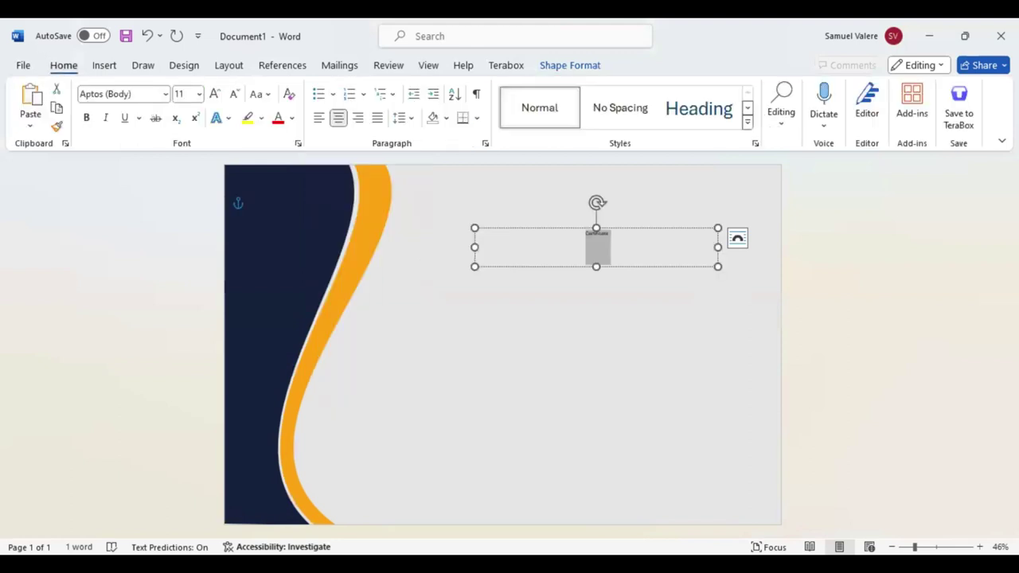
- Set the heading to Baskerville Old Face at 65 pt
type("Baskerville Old Face")
key("Return")
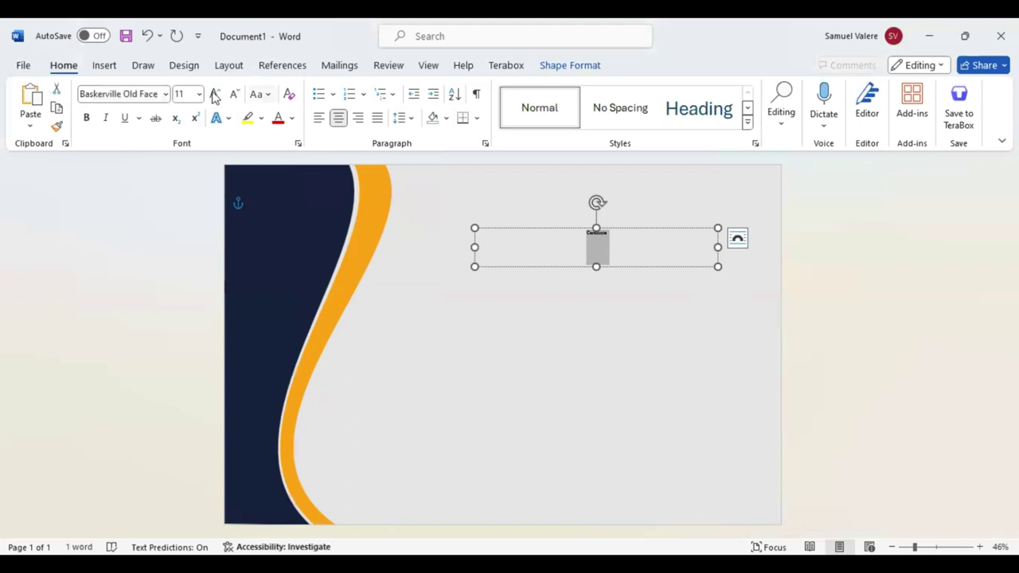
left_click(215, 96)
type("72")
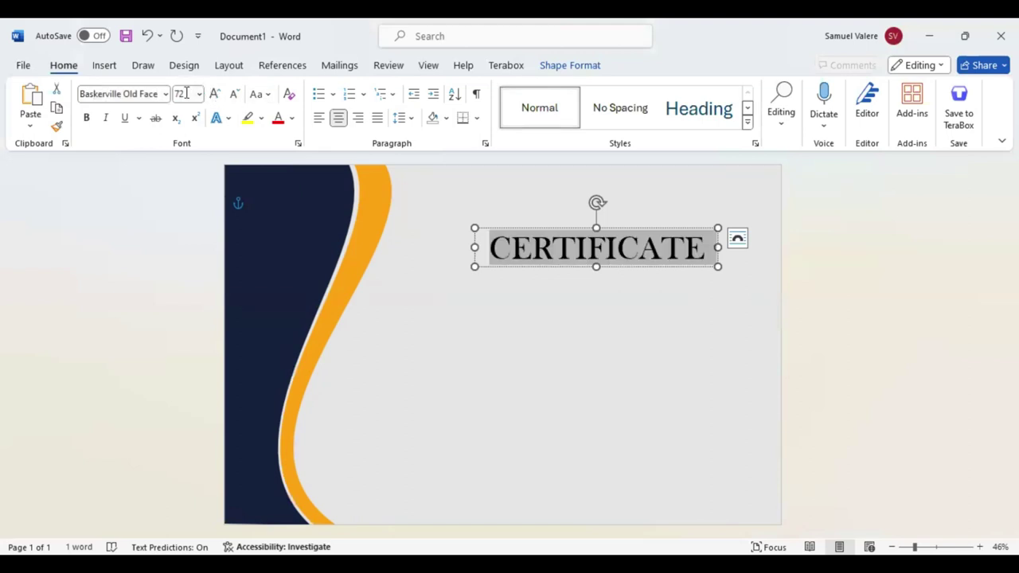
left_click(186, 93)
type("65")
key("Return")
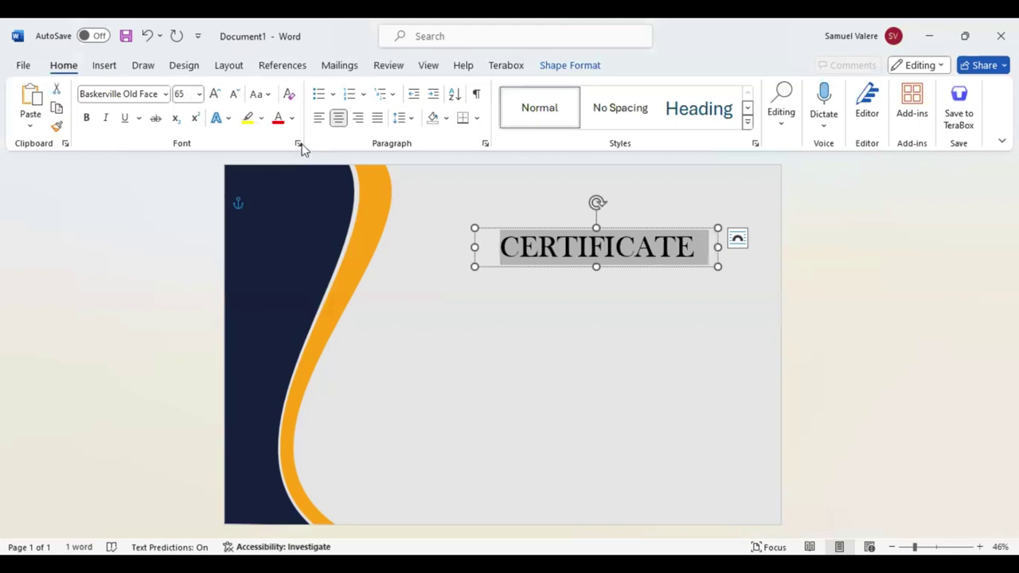
- Expand the CERTIFICATE letter spacing, first to 3 pt and then to 5 pt
key("ctrl+d")
left_click(421, 123)
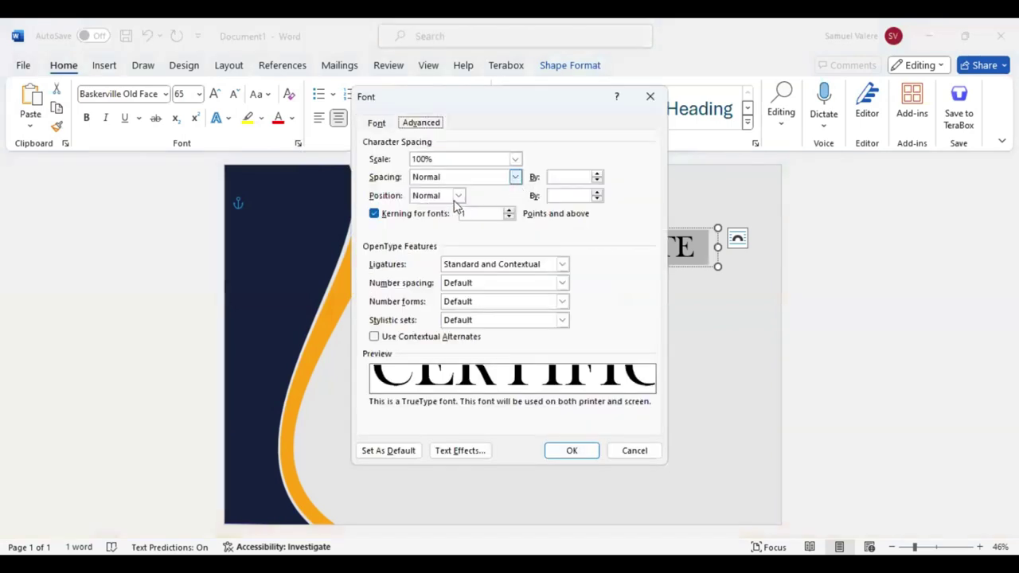
key("Down")
key("Return")
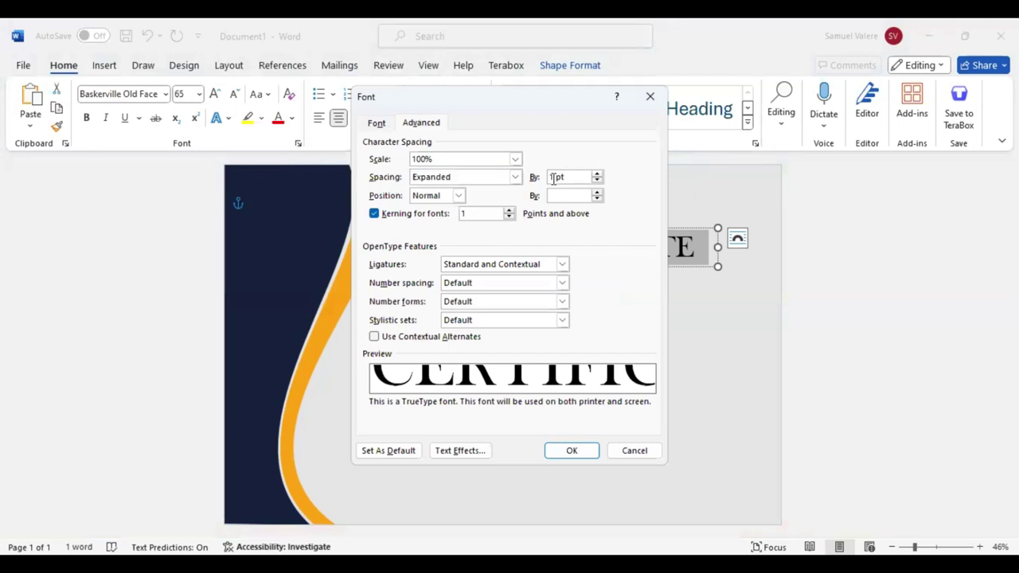
left_click(554, 178)
key("BackSpace")
type("3")
key("Return")
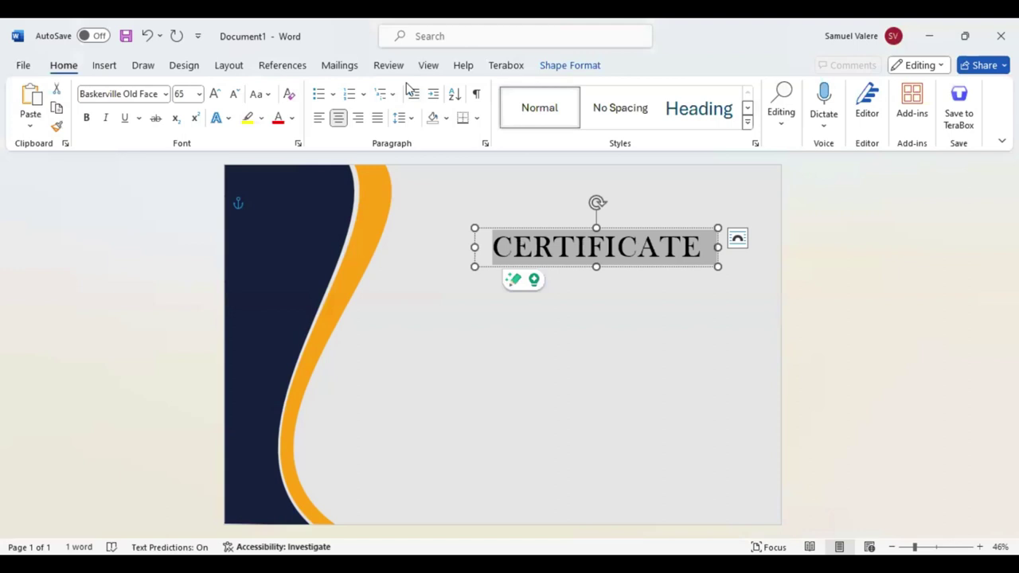
key("ctrl+d")
type("5")
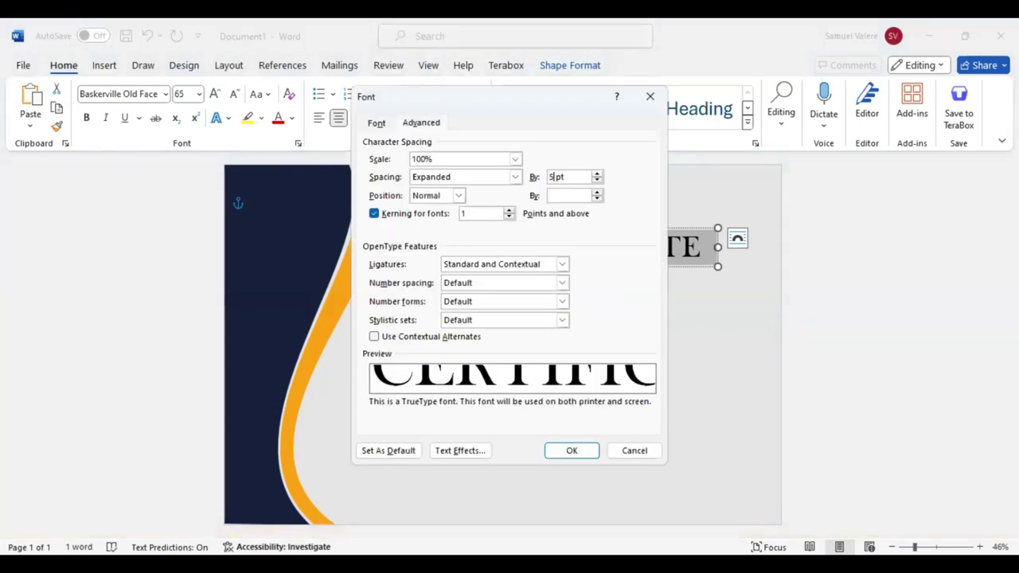
key("Return")
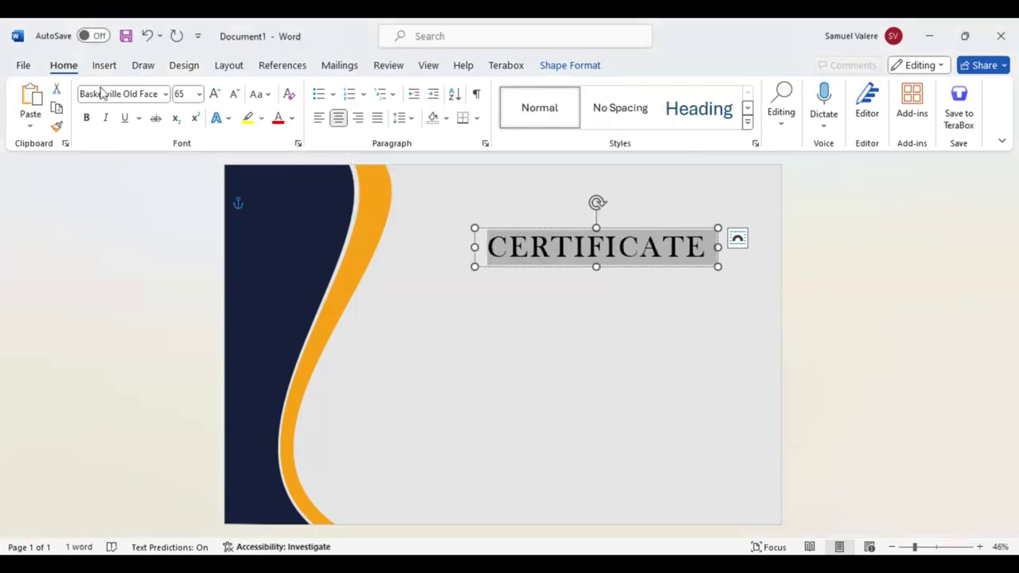
- Enlarge CERTIFICATE to 70 pt and nudge its text box higher
left_click(182, 95)
type("70")
key("Return")
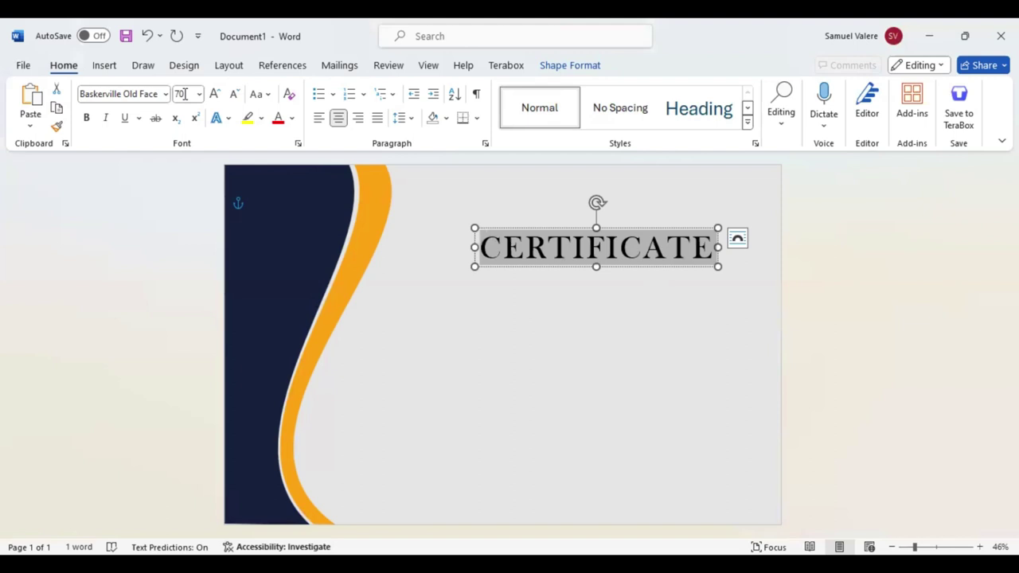
key("Escape")
key("Up")
key("Up")
key("Up")
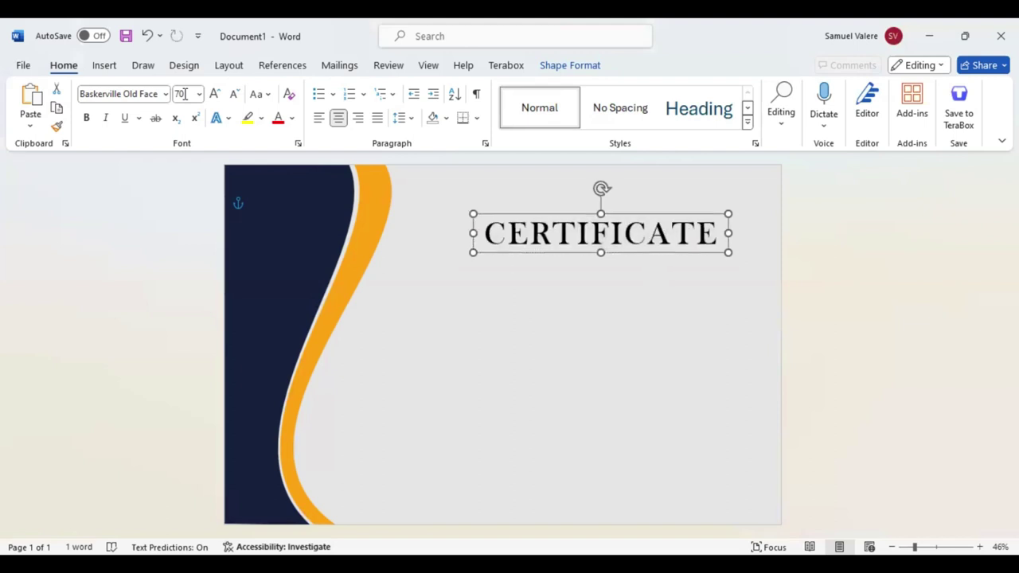
key("Up")
key("Up")
key("Up")
key("Left")
key("Left")
key("Left")
key("Left")
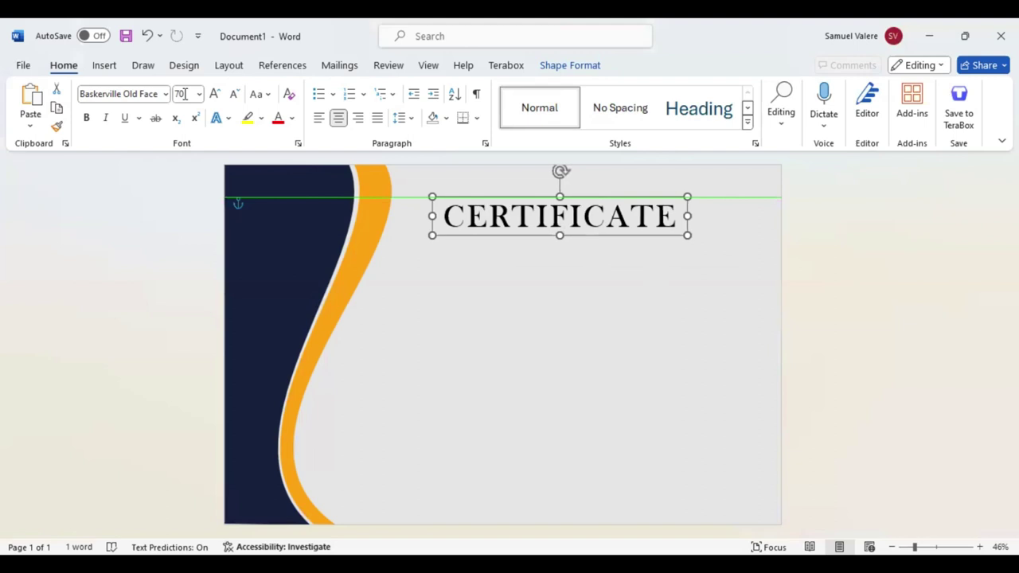
key("Right")
key("Right")
key("Right")
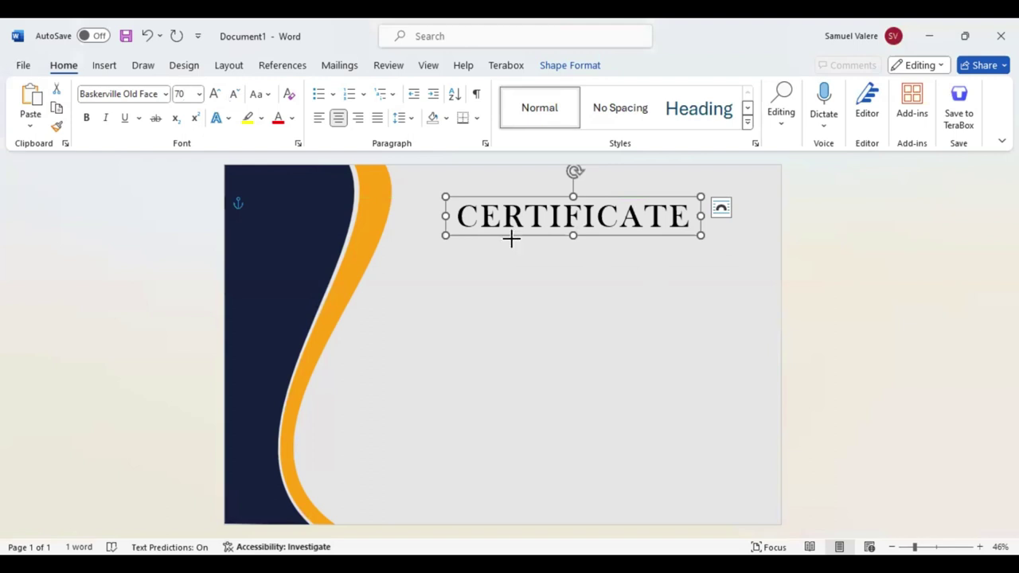
- Add a centred 'of appreiation' text box below the CERTIFICATE heading
left_click_drag(512, 238, 606, 255)
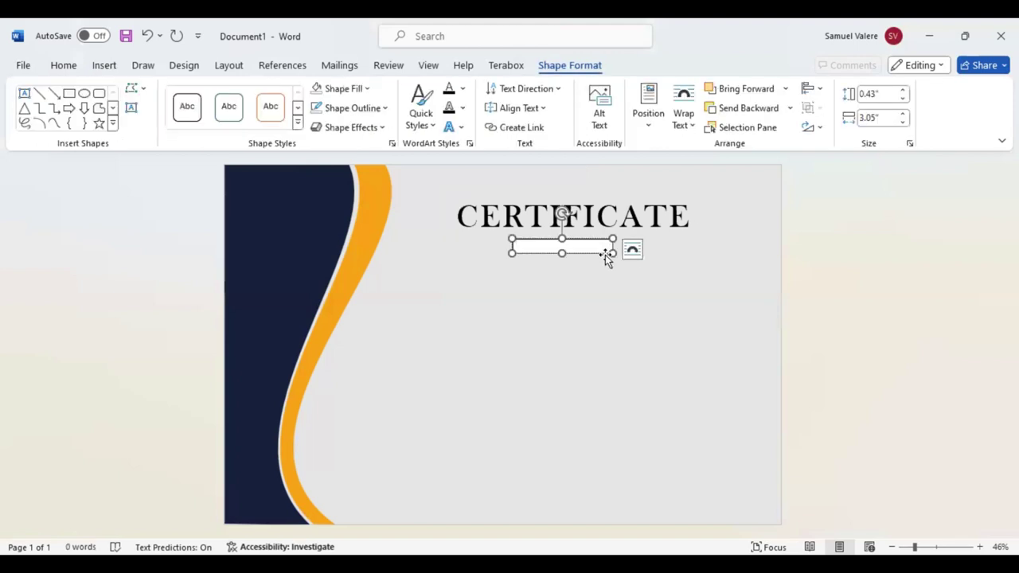
type("of")
type(" a")
type("pprec")
type("iation")
left_click_drag(554, 246, 516, 245)
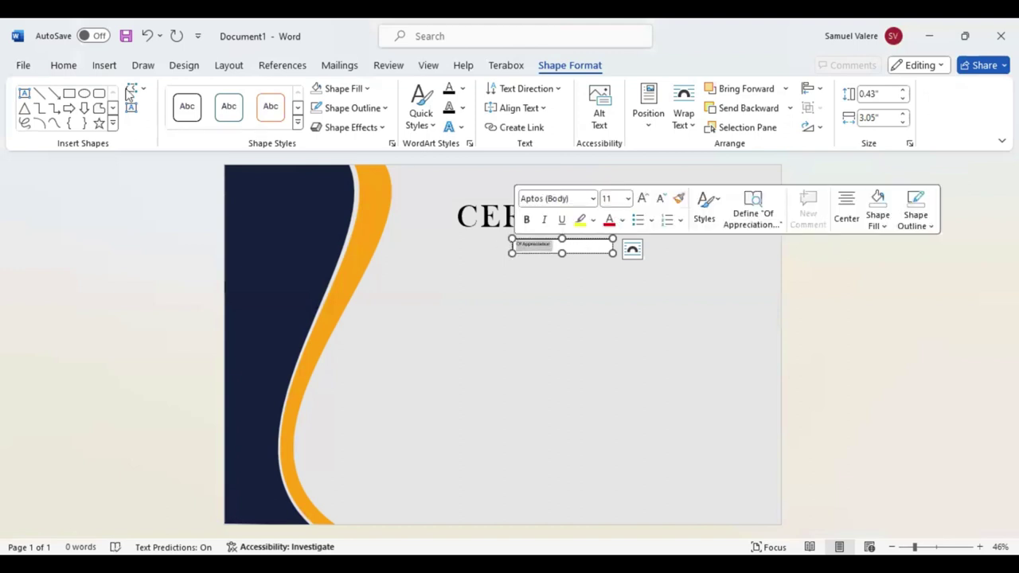
left_click(76, 67)
left_click(338, 118)
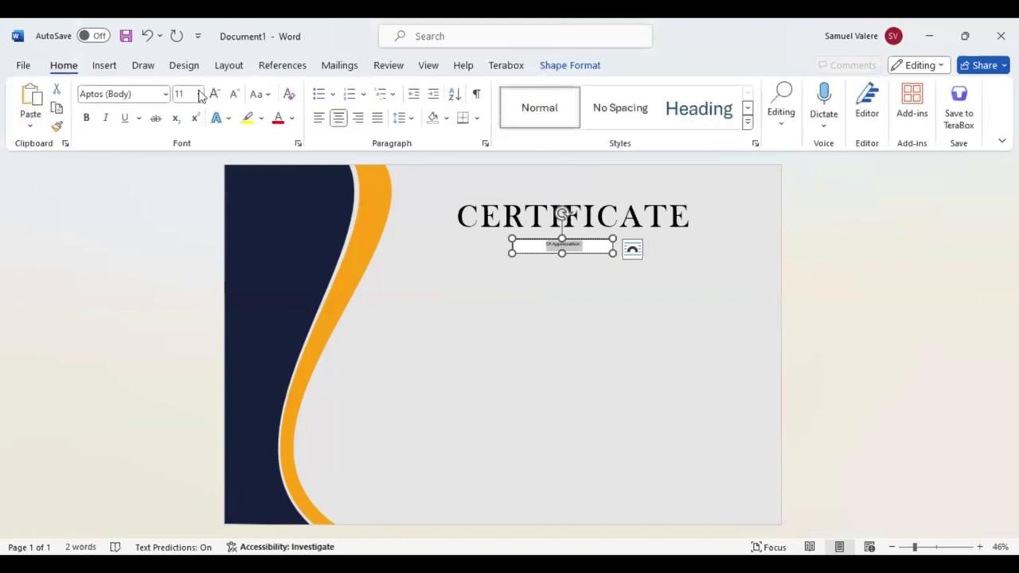
left_click(570, 65)
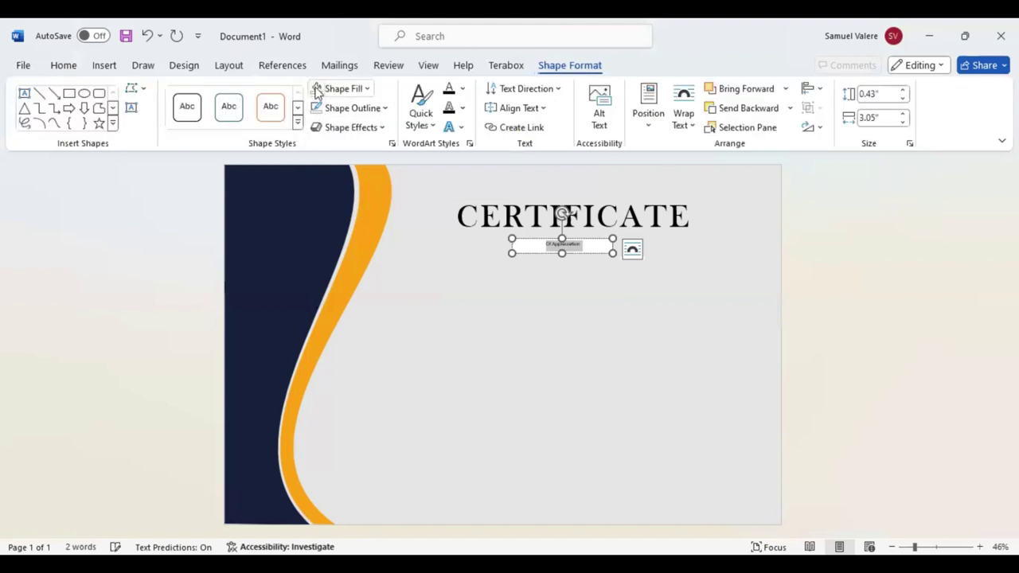
left_click(64, 66)
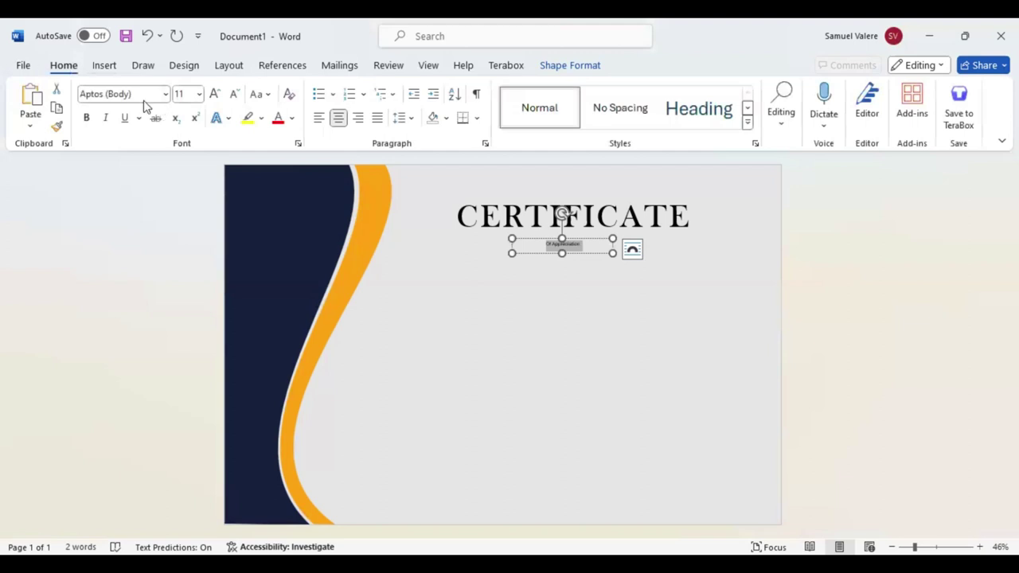
- Set the subtitle in Edwardian Script ITC and grow it to 36 pt
left_click(138, 95)
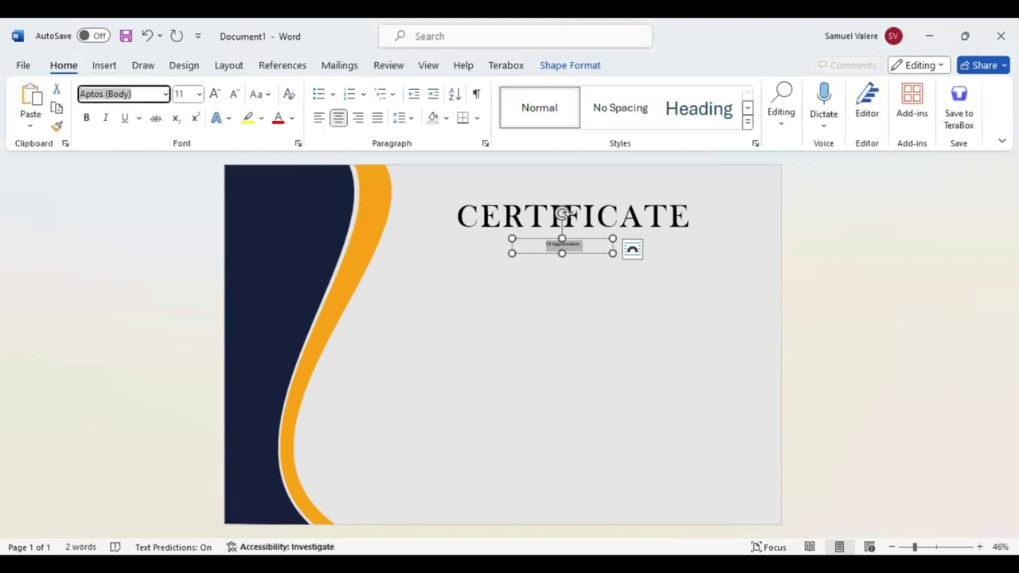
type("Edwardian Script ITC")
key("Return")
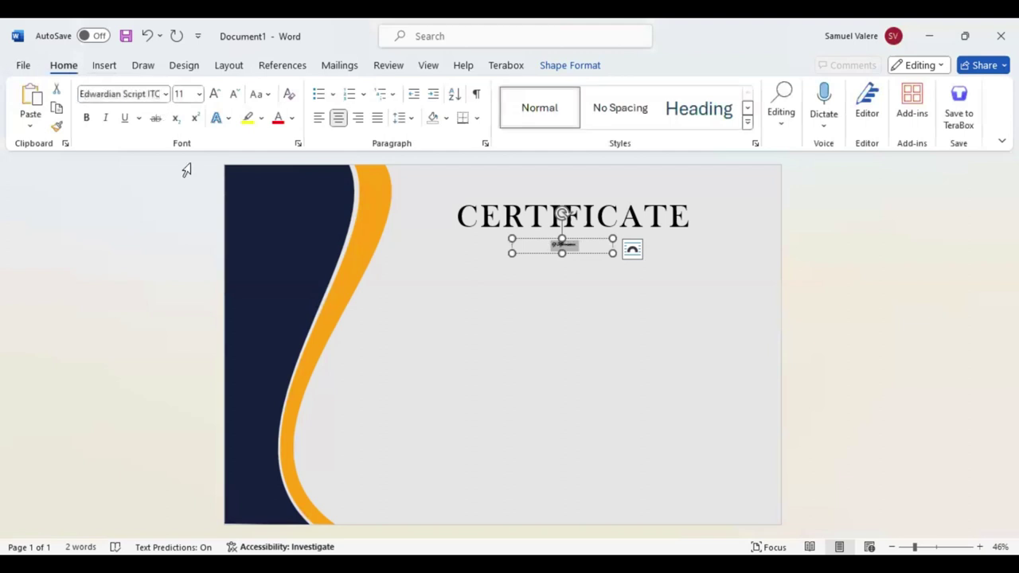
triple_click(217, 96)
left_click(217, 95)
left_click(216, 95)
left_click(216, 95)
left_click(217, 96)
left_click(217, 96)
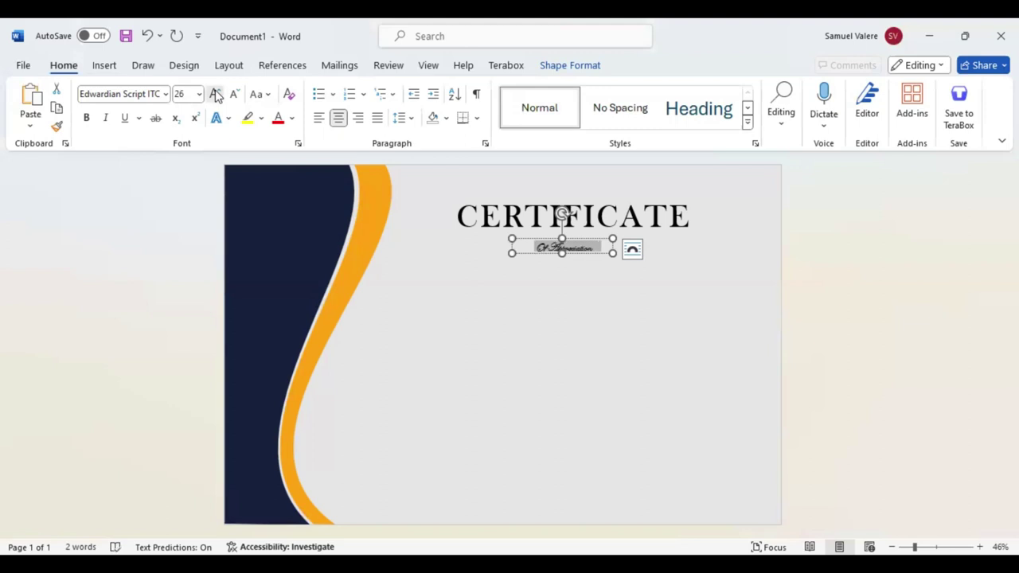
left_click(217, 96)
left_click(216, 95)
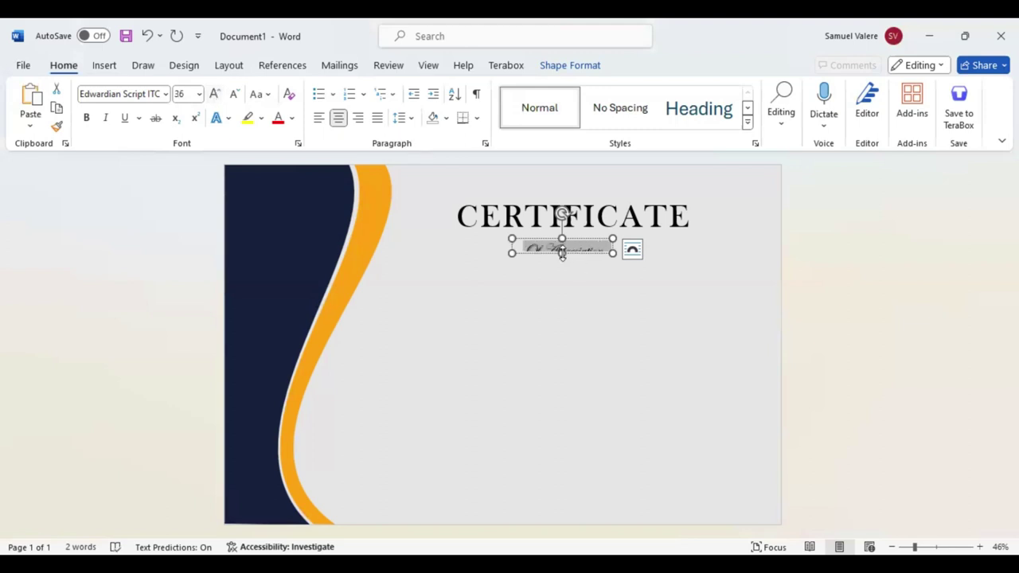
- Make the subtitle box taller and move it just under CERTIFICATE
left_click_drag(562, 254, 562, 263)
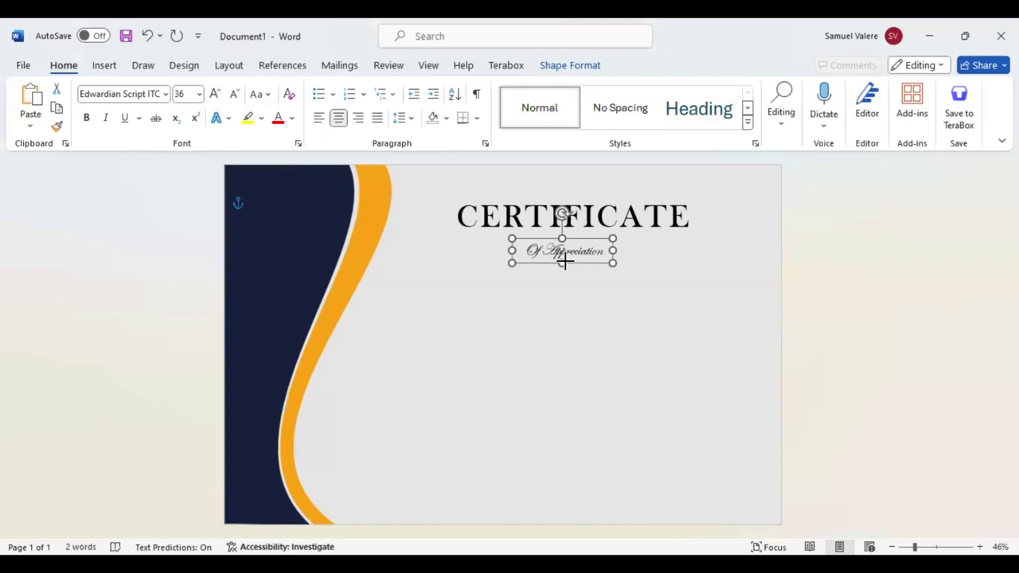
left_click_drag(573, 260, 590, 249)
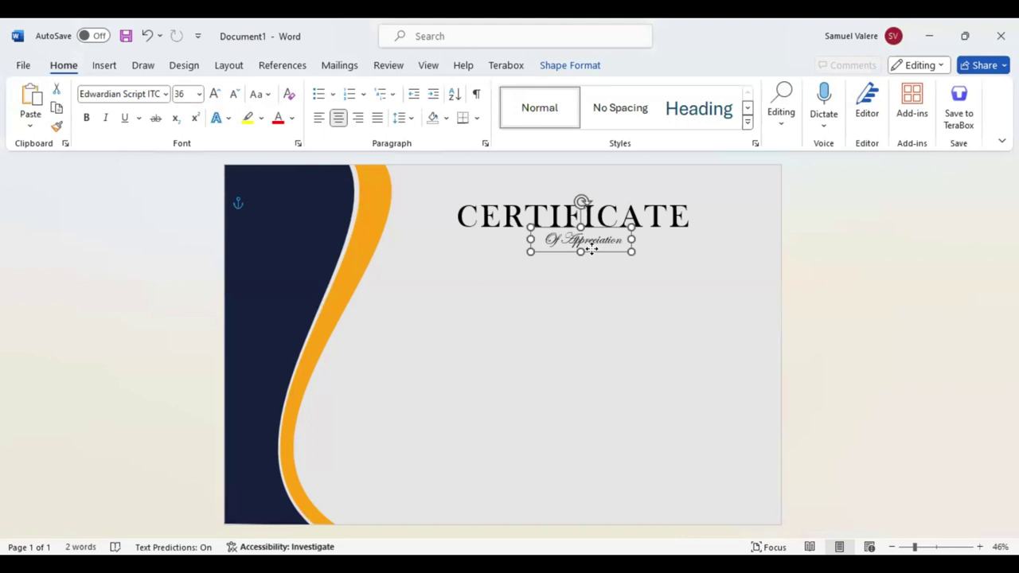
key("ctrl+z")
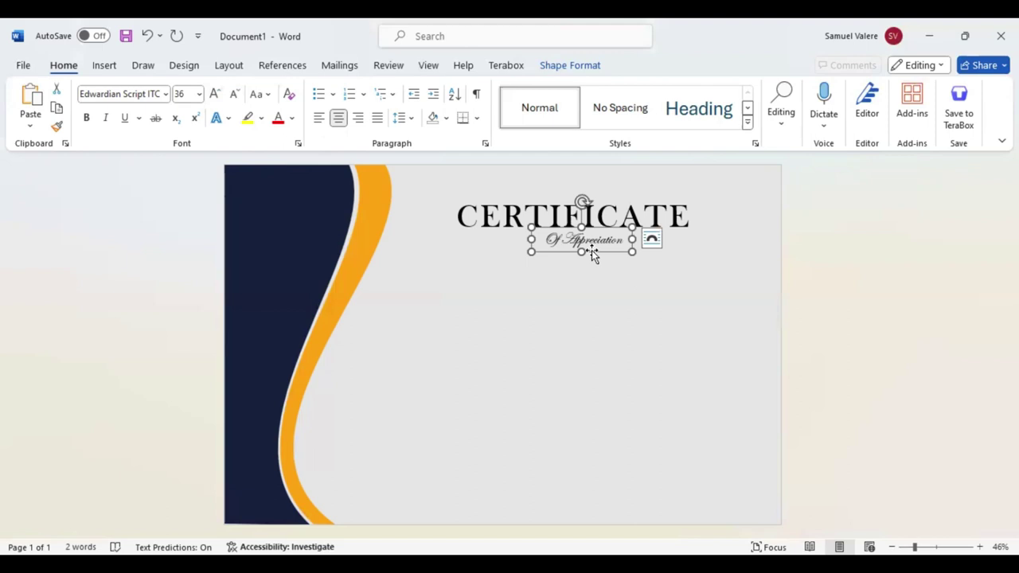
key("Left")
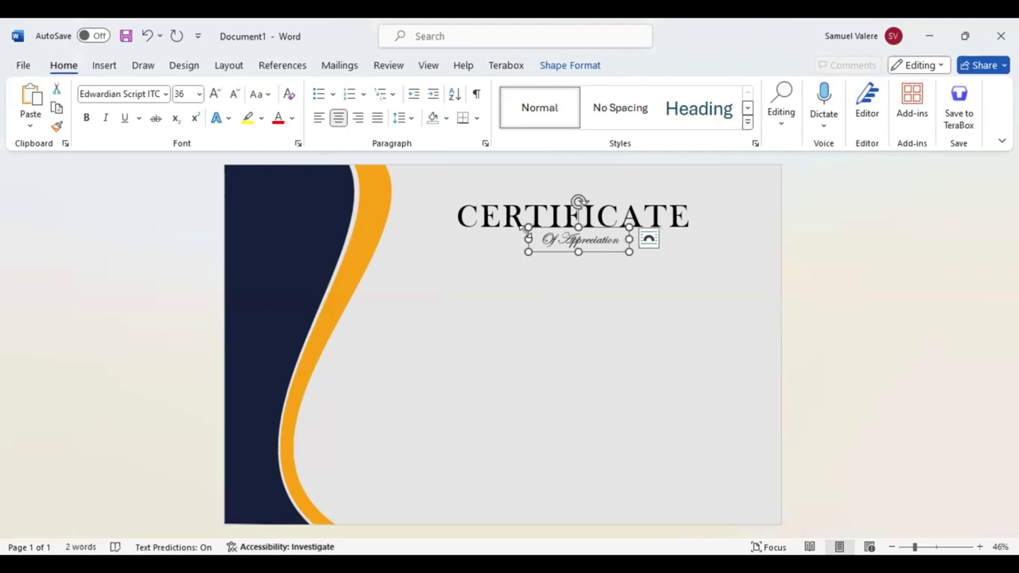
- Copy the CERTIFICATE box below the subtitle and set its text to 24 pt
left_click(497, 234)
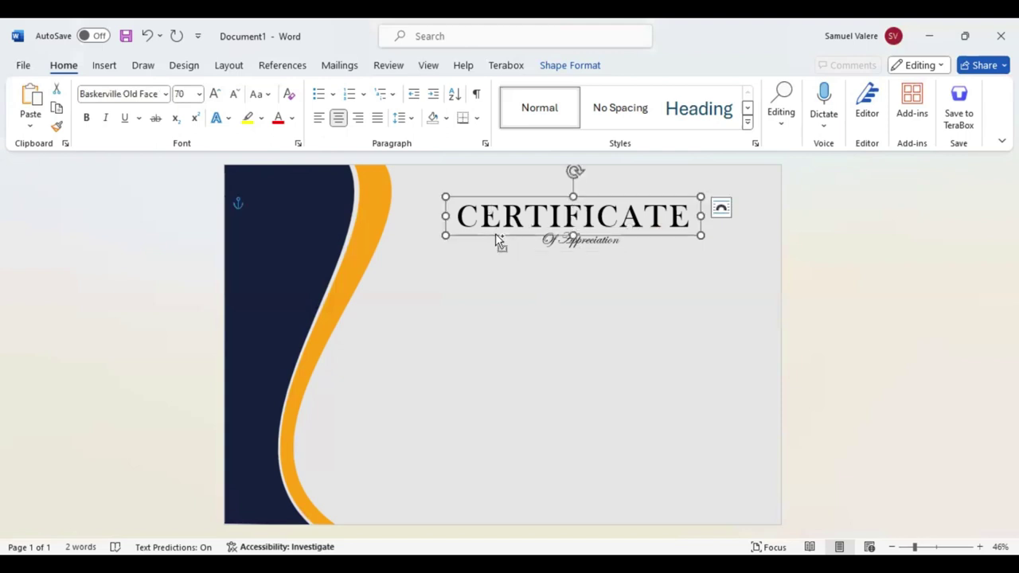
left_click_drag(495, 233, 492, 291)
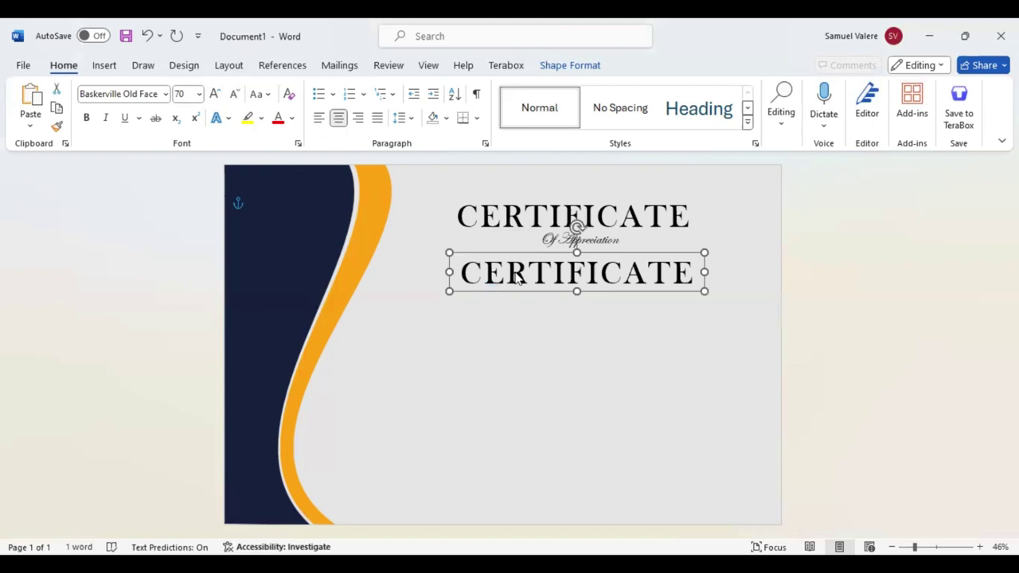
double_click(606, 253)
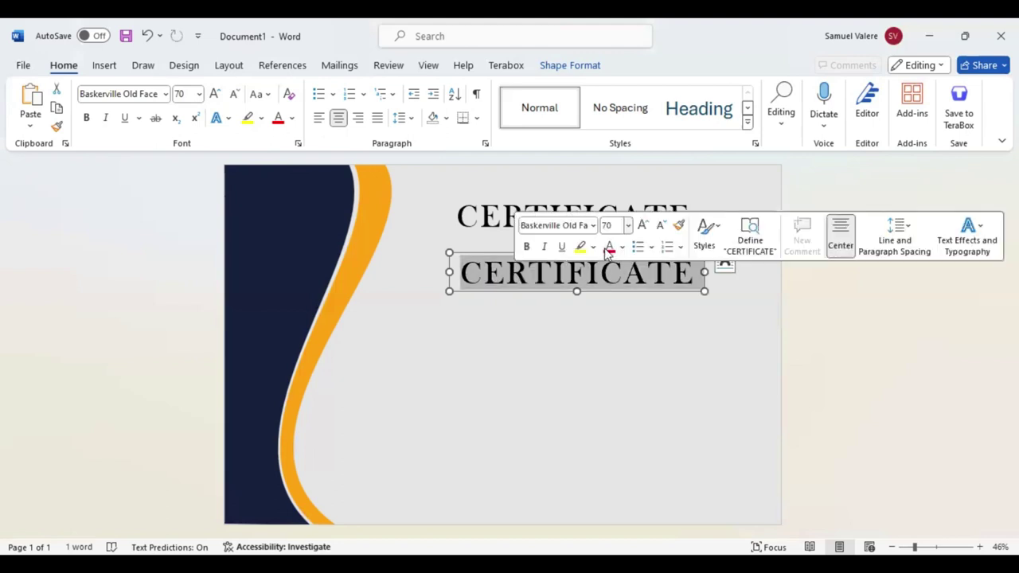
left_click(612, 225)
type("24")
key("Return")
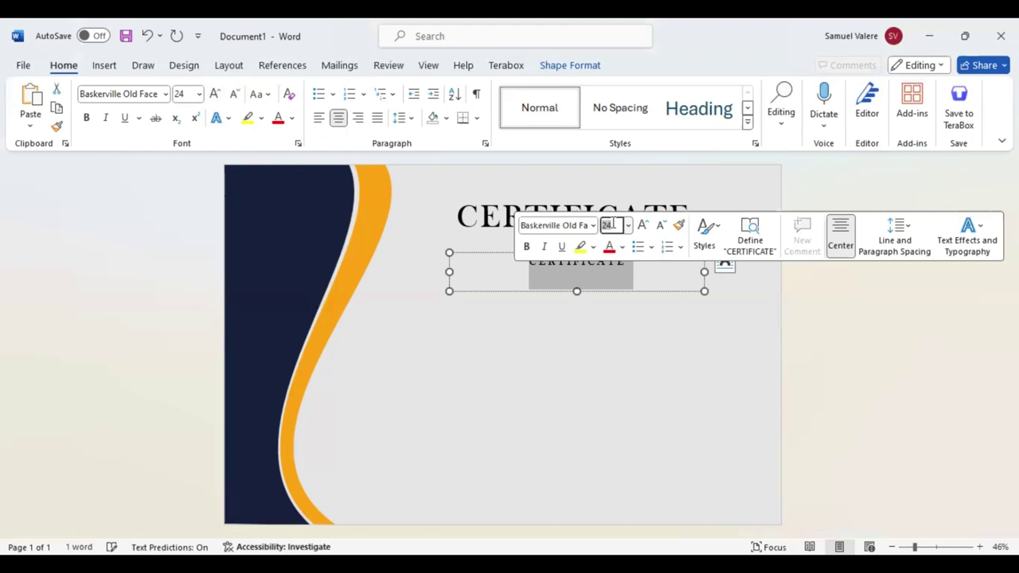
- Change the copy to 'This Certificate is Proudly Presented To', widen it and nudge into place
type("1")
type("his")
key("BackSpace")
key("BackSpace")
key("BackSpace")
type("This ")
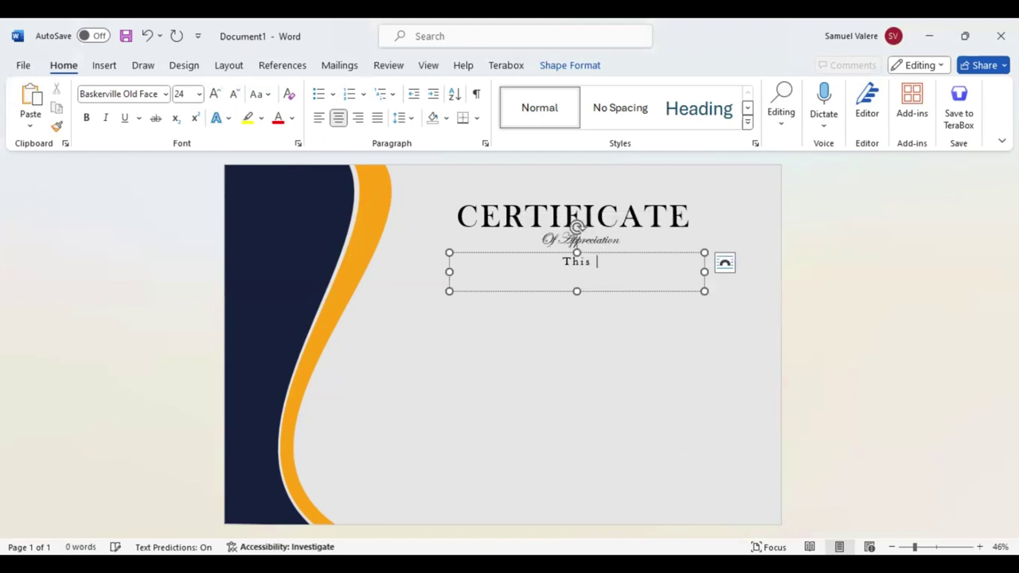
type("Certificate ")
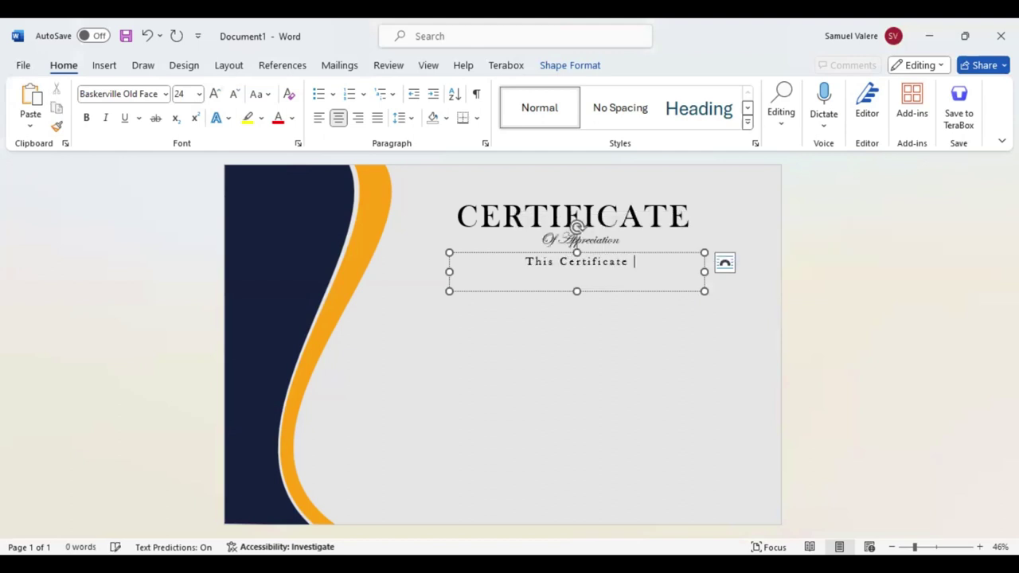
type("is Prou")
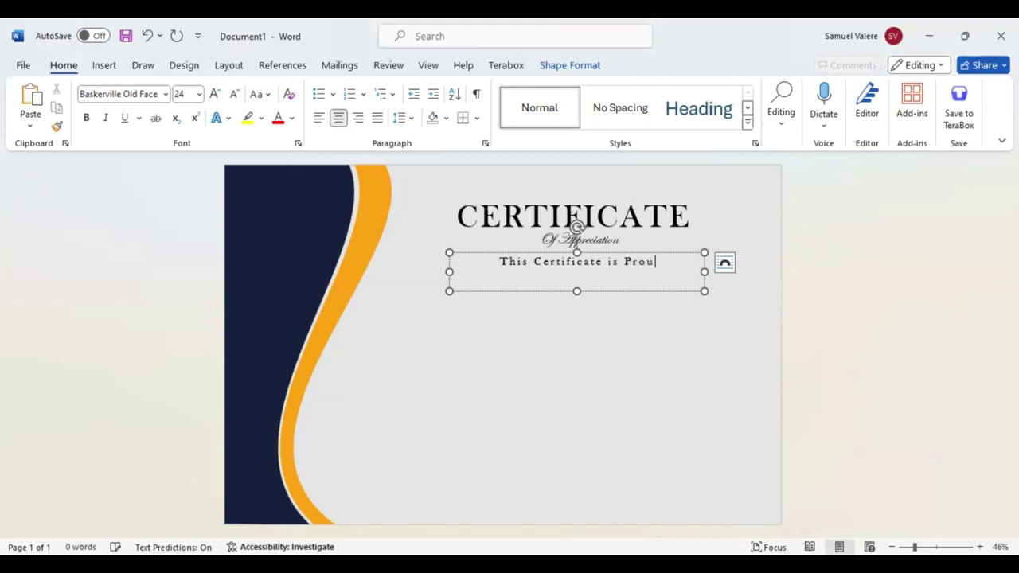
type("dly Presented")
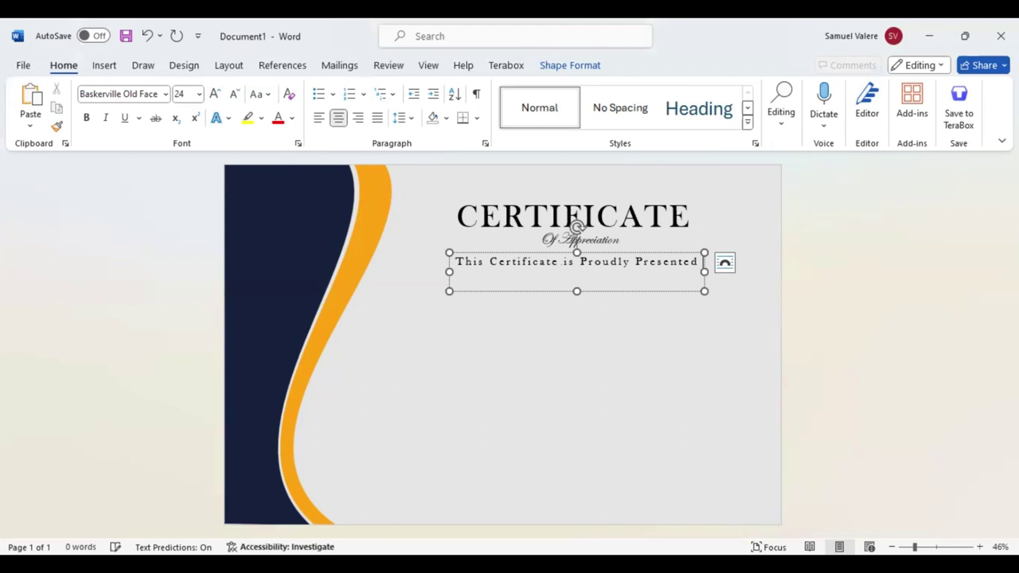
type(" To")
left_click_drag(408, 268, 409, 269)
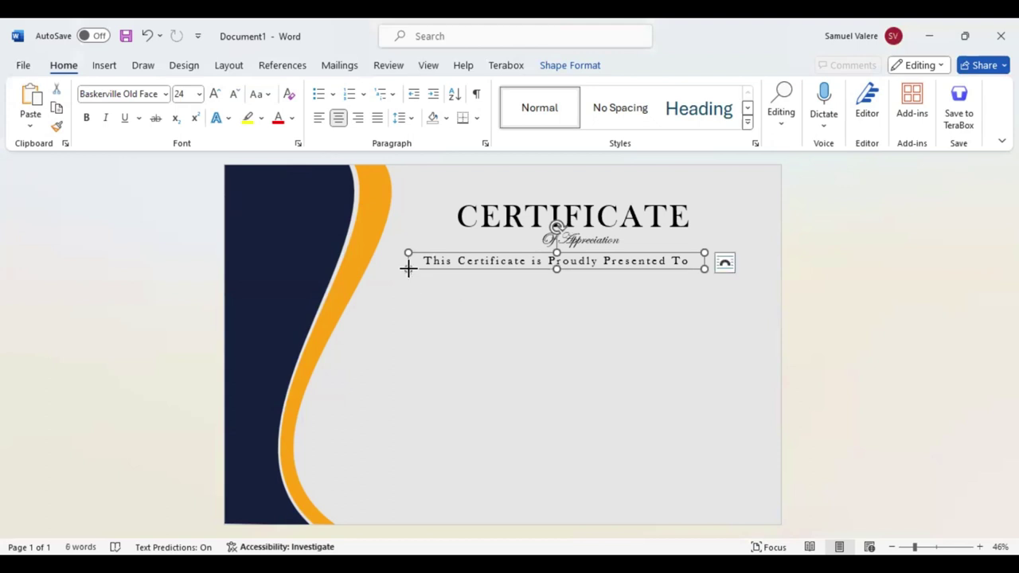
key("Right")
key("Right")
key("Right")
key("Down")
key("Down")
key("Left")
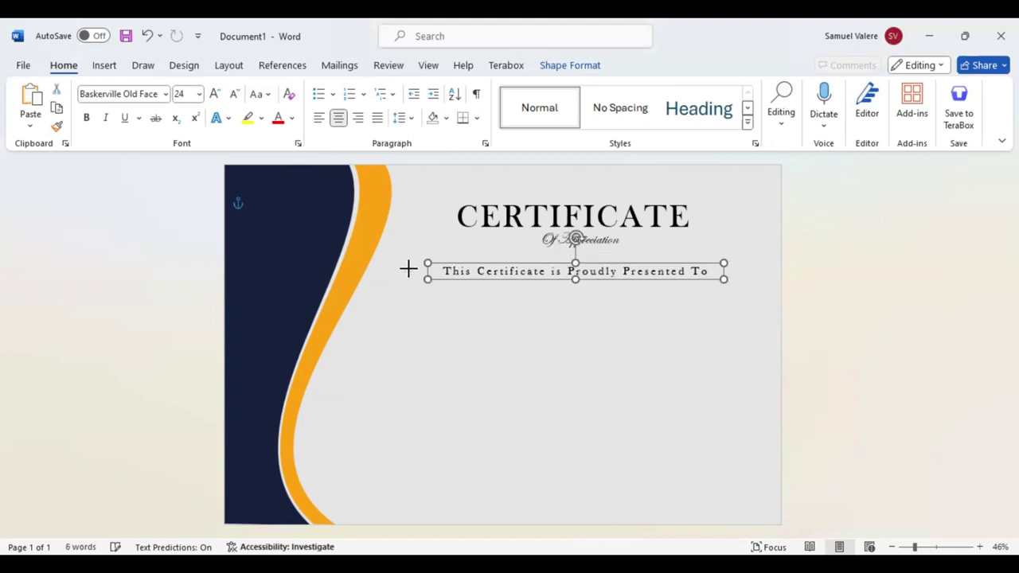
key("Left")
key("Down")
key("Down")
key("Down")
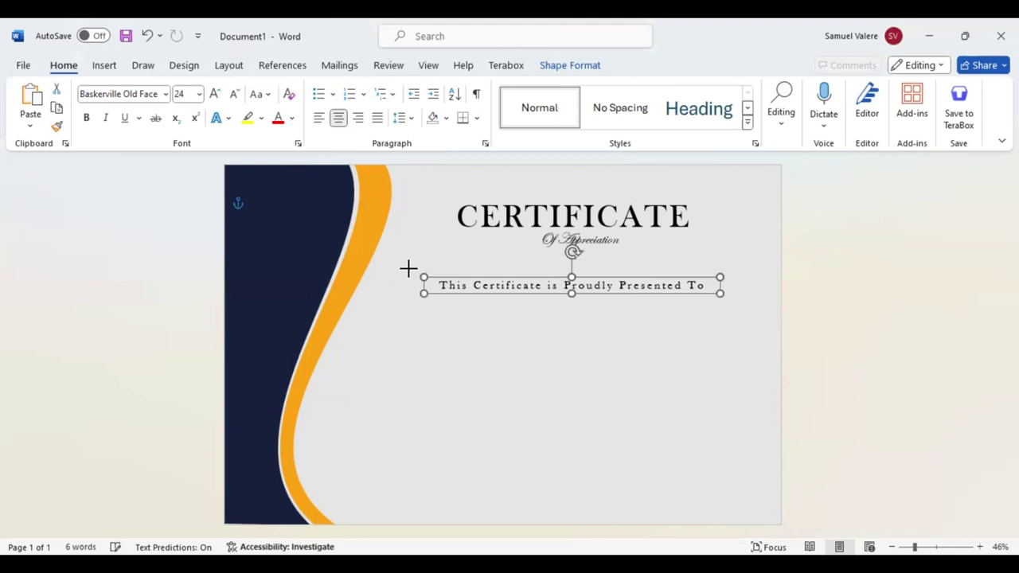
key("Tab")
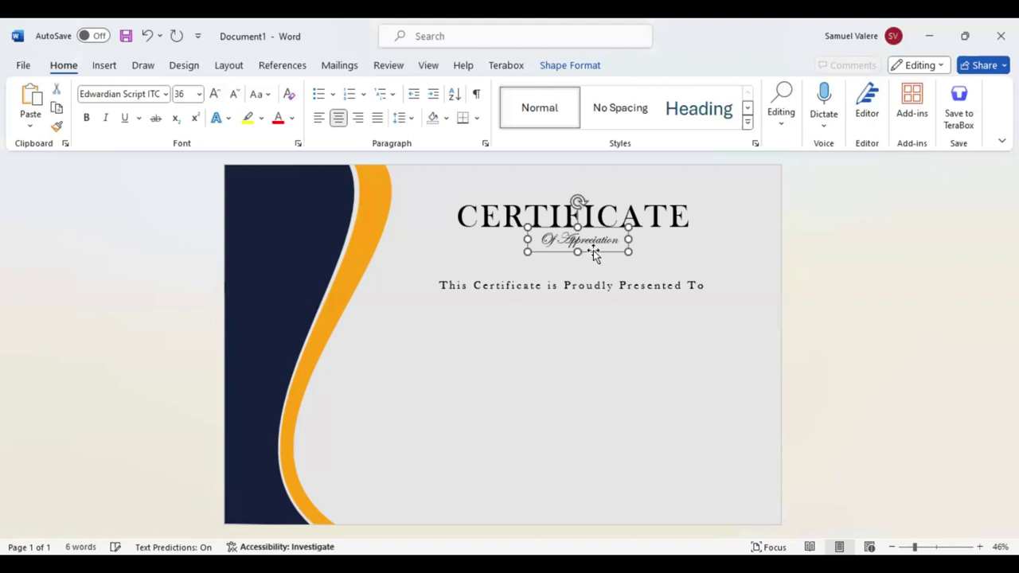
key("Left")
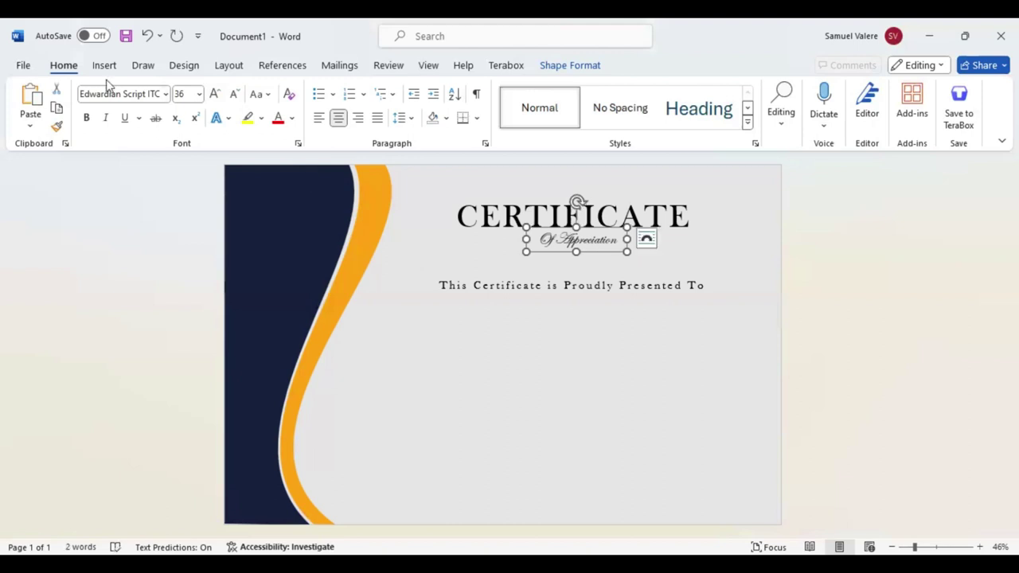
- Draw a text box under the presented-to line and type 'Name Surname'
left_click(106, 75)
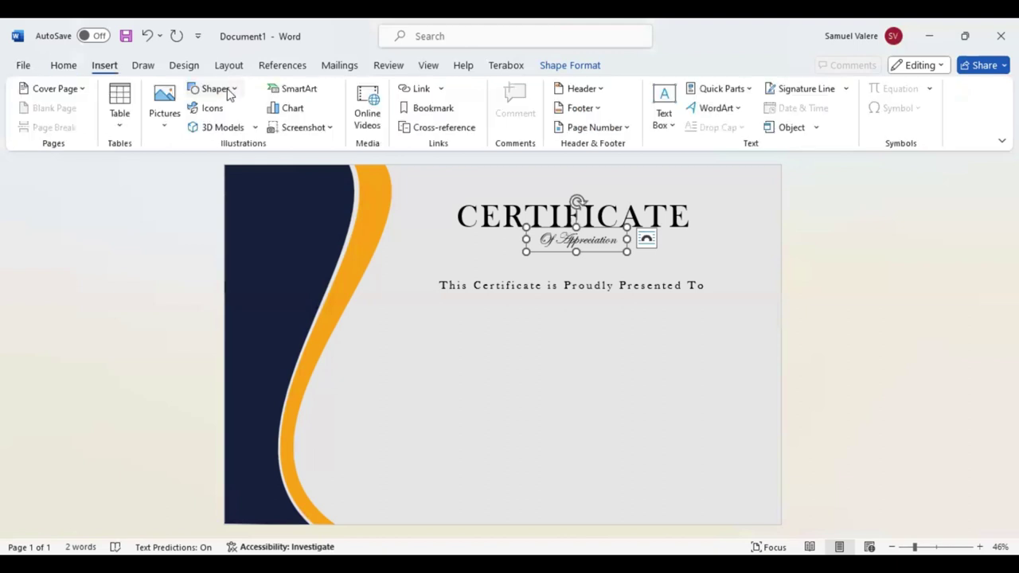
left_click(227, 90)
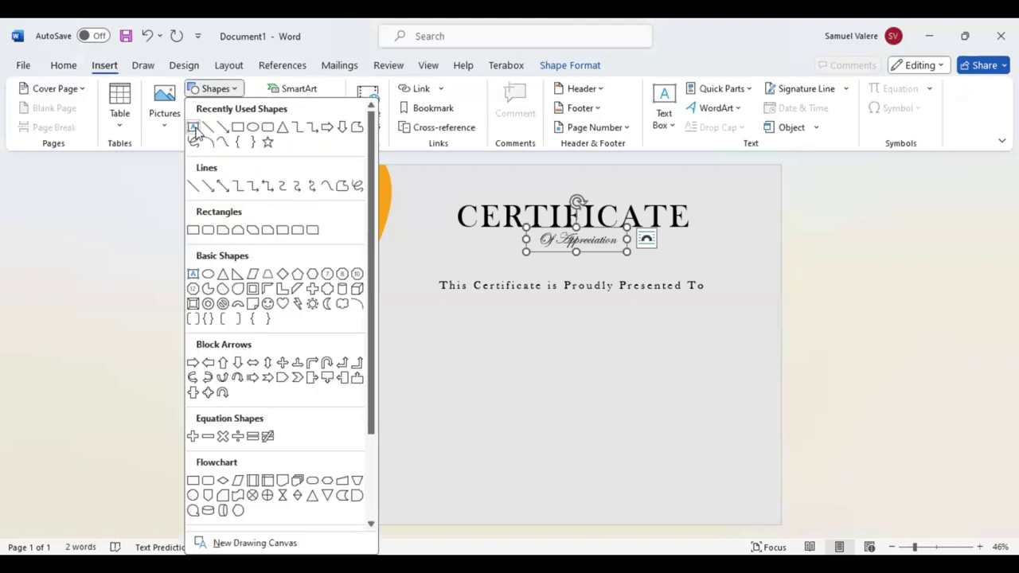
left_click(193, 128)
left_click_drag(439, 302, 719, 374)
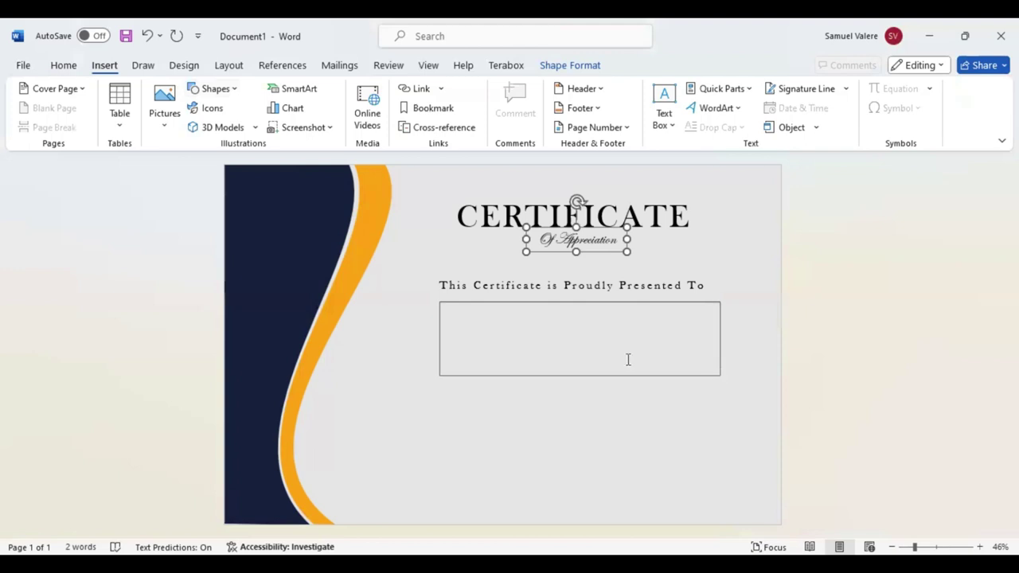
left_click(629, 360)
type("Name")
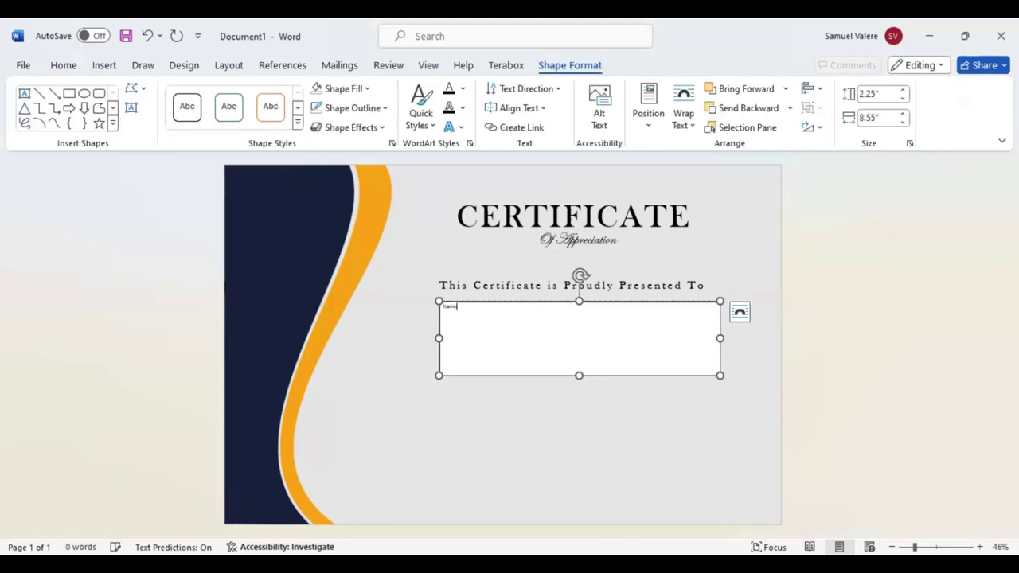
type(" Surn")
type("ame")
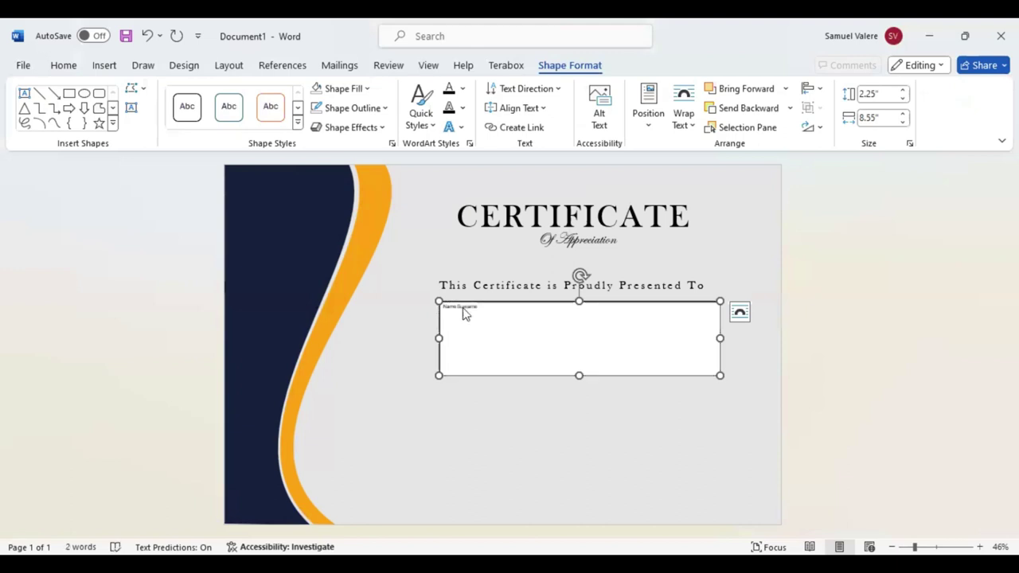
- Make the box fill-less and borderless, centre the name in Edwardian Script ITC at 120 pt
key("ctrl+a")
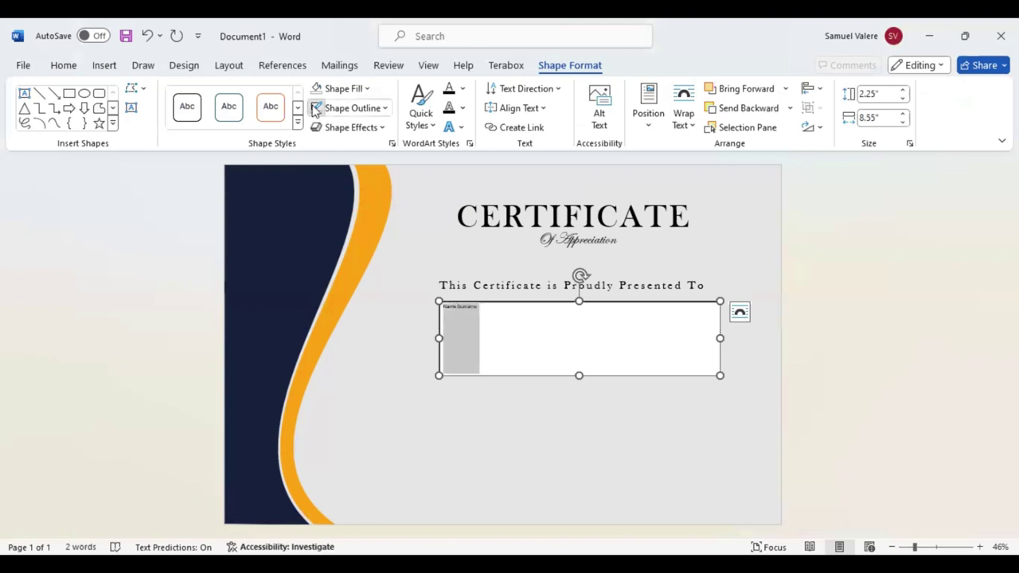
left_click(317, 92)
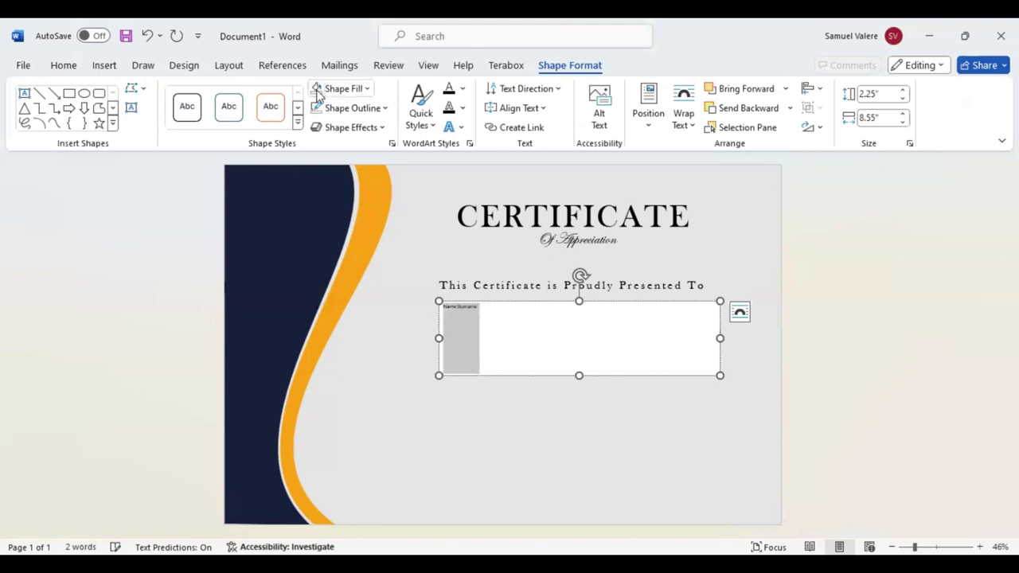
left_click(67, 67)
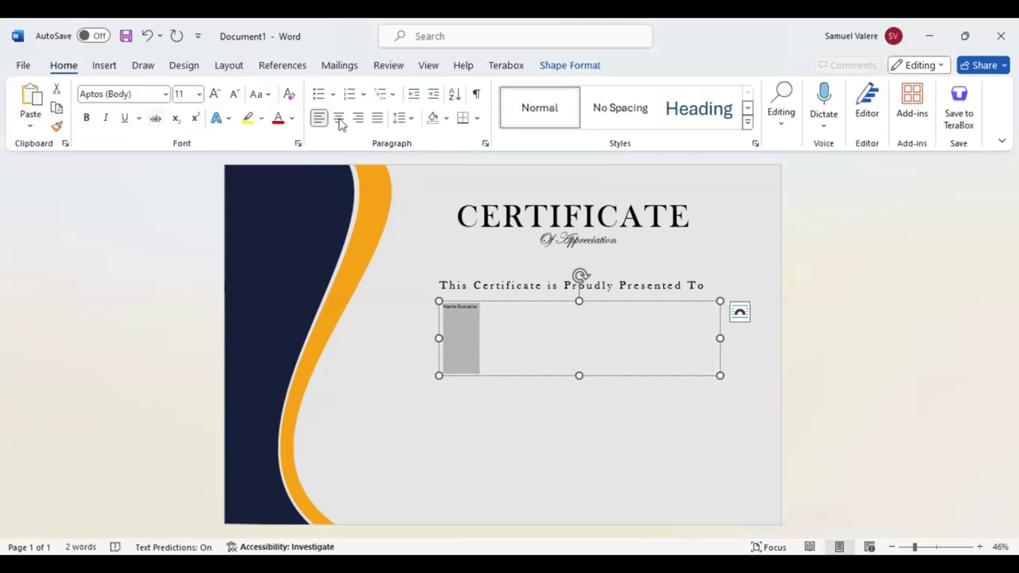
left_click(339, 118)
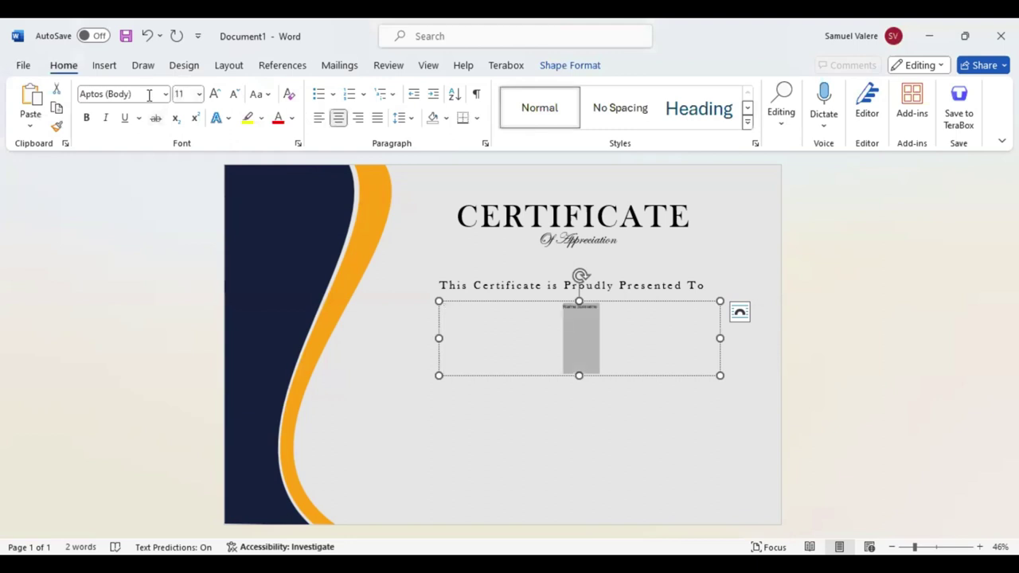
left_click(149, 93)
type("Edwardian Script ITC")
key("Return")
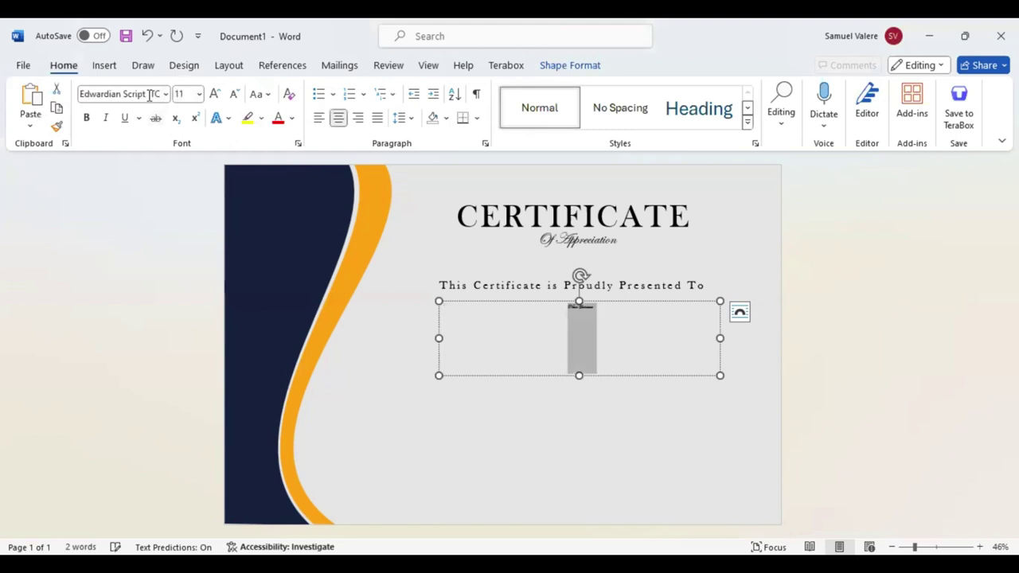
left_click(215, 94)
left_click(215, 94)
left_click(215, 94)
left_click(215, 94)
left_click(215, 94)
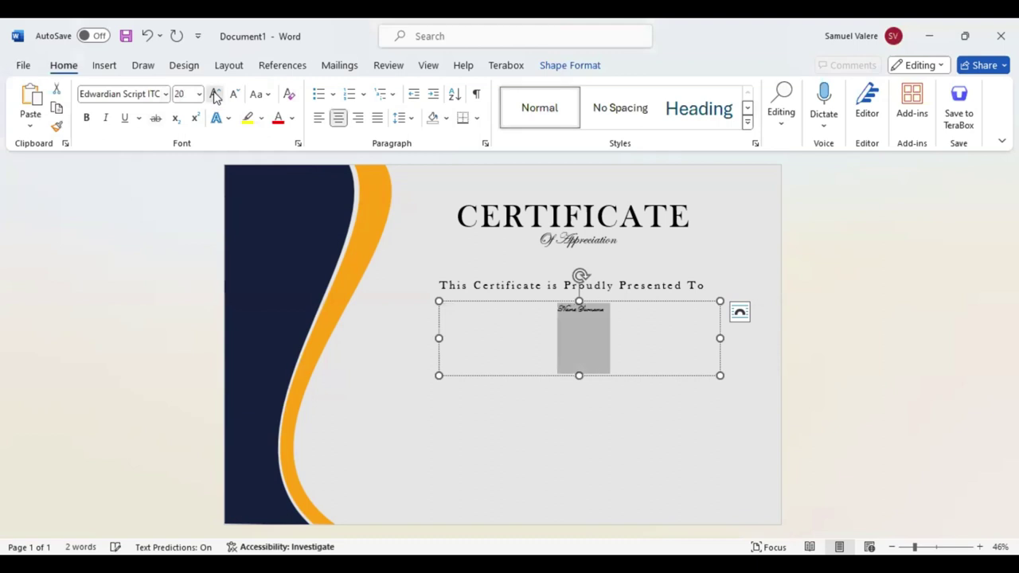
left_click(215, 94)
left_click(215, 94)
left_click(215, 94)
left_click(215, 94)
left_click(215, 94)
left_click(215, 94)
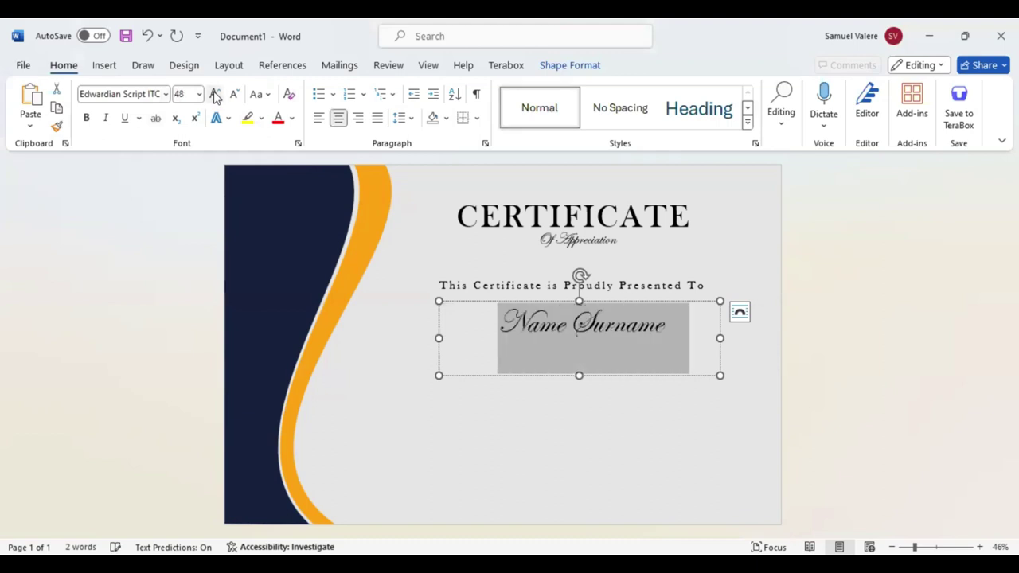
left_click(215, 94)
left_click(215, 94)
left_click(215, 94)
left_click(215, 94)
left_click(215, 94)
left_click(215, 94)
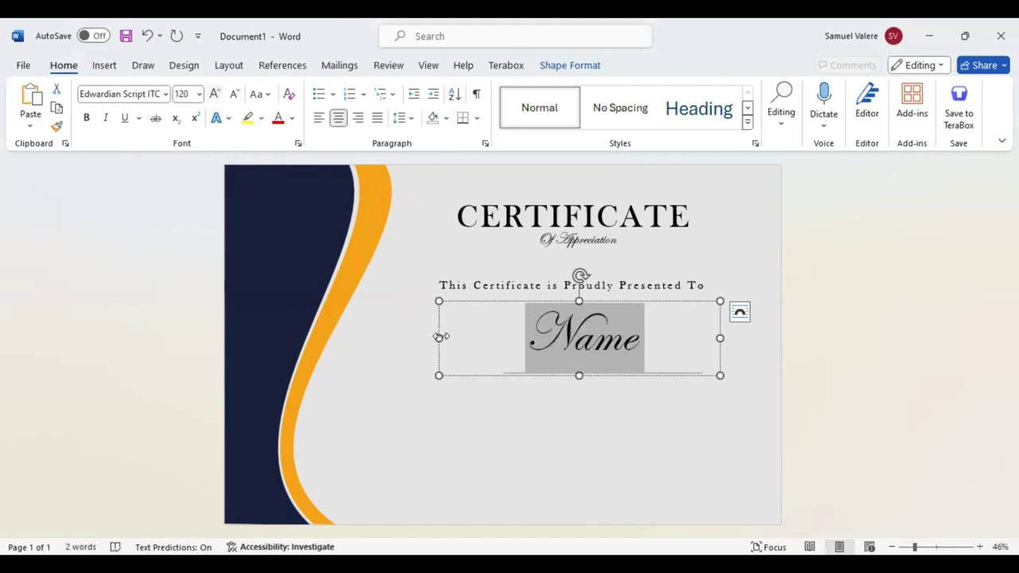
- Widen the name box, enlarge the name to 130 pt and nudge it up
left_click_drag(438, 337, 407, 337)
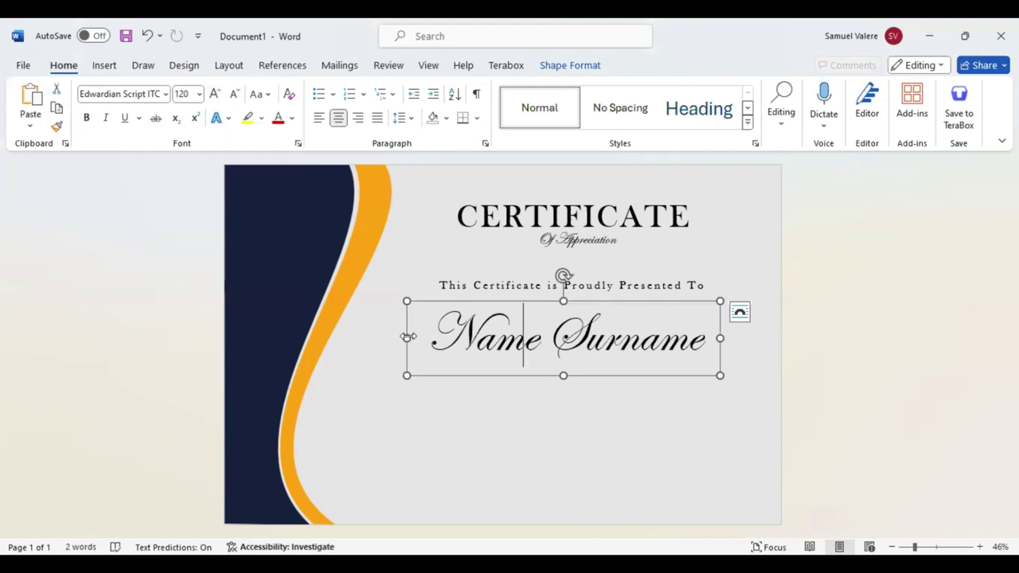
triple_click(626, 310)
key("ctrl+shift+period")
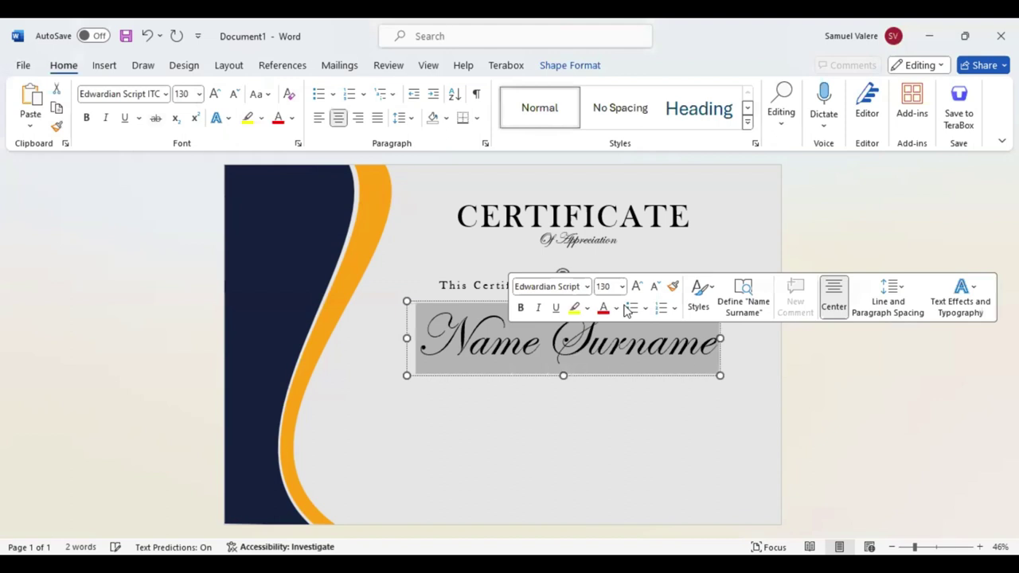
key("Escape")
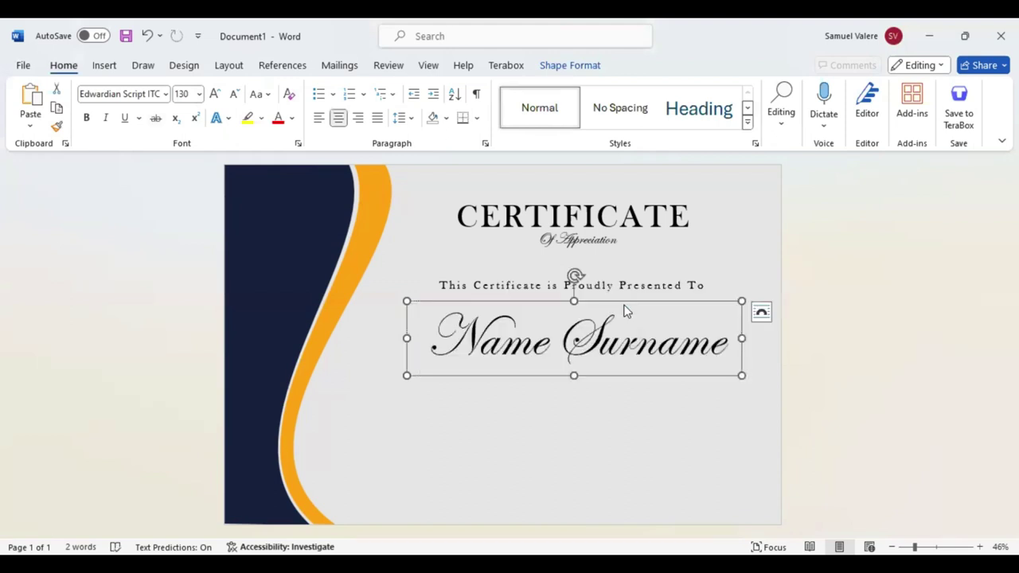
key("Up")
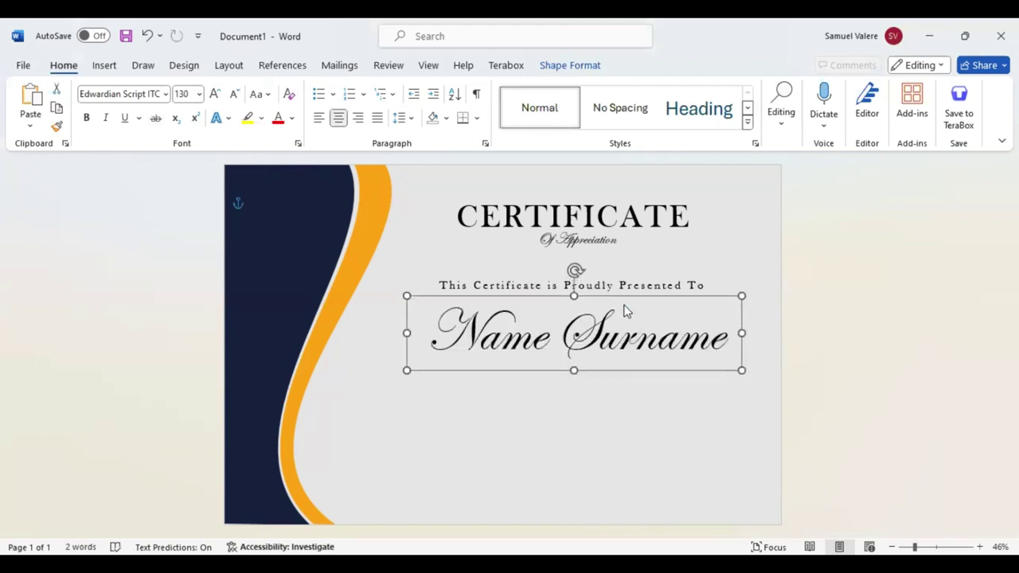
key("Up")
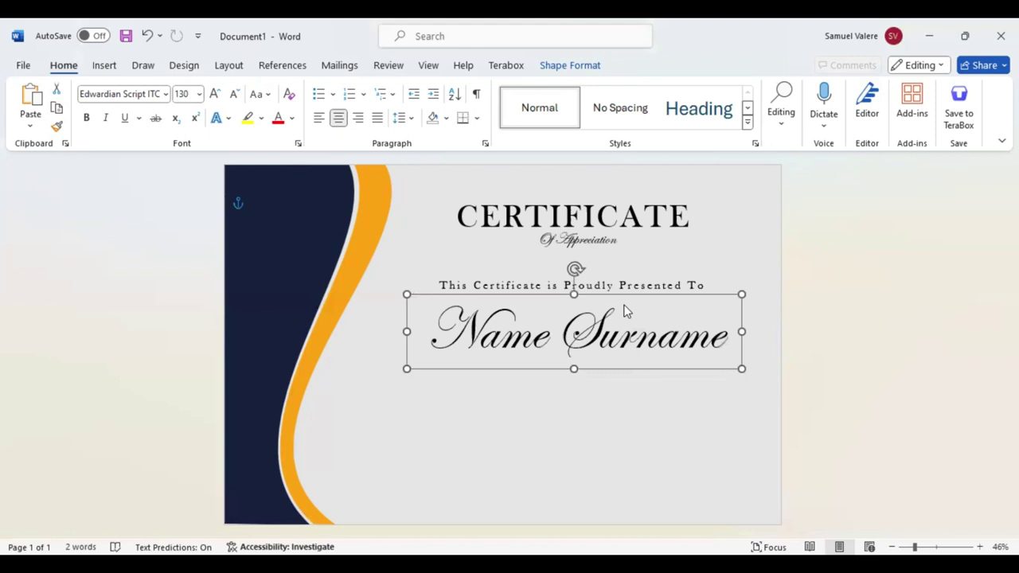
- Nudge the name and presented-to line left, then drag CERTIFICATE left to align
key("Left")
key("Left")
key("Left")
key("Left")
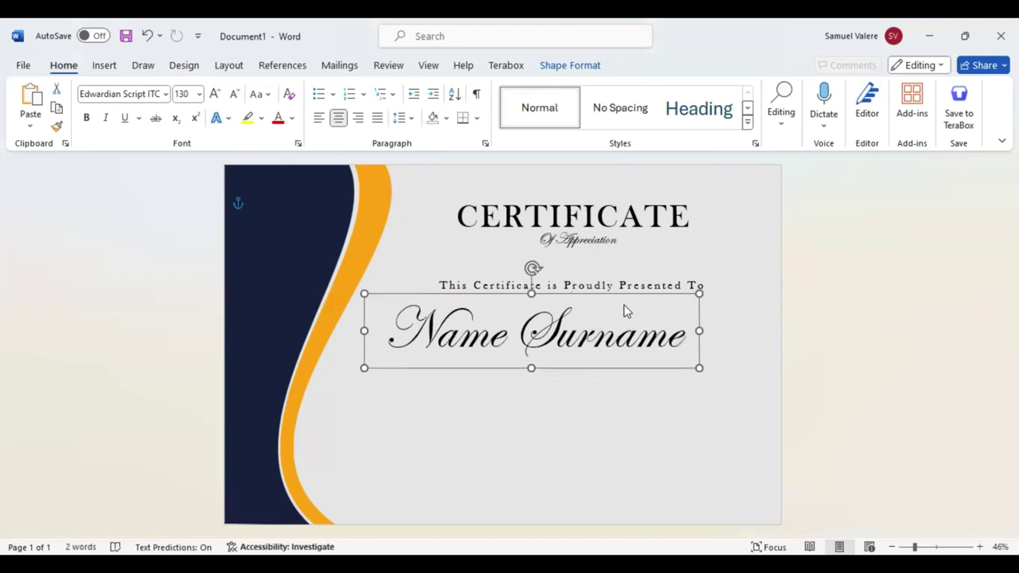
key("Tab")
key("Left")
key("Left")
key("Left")
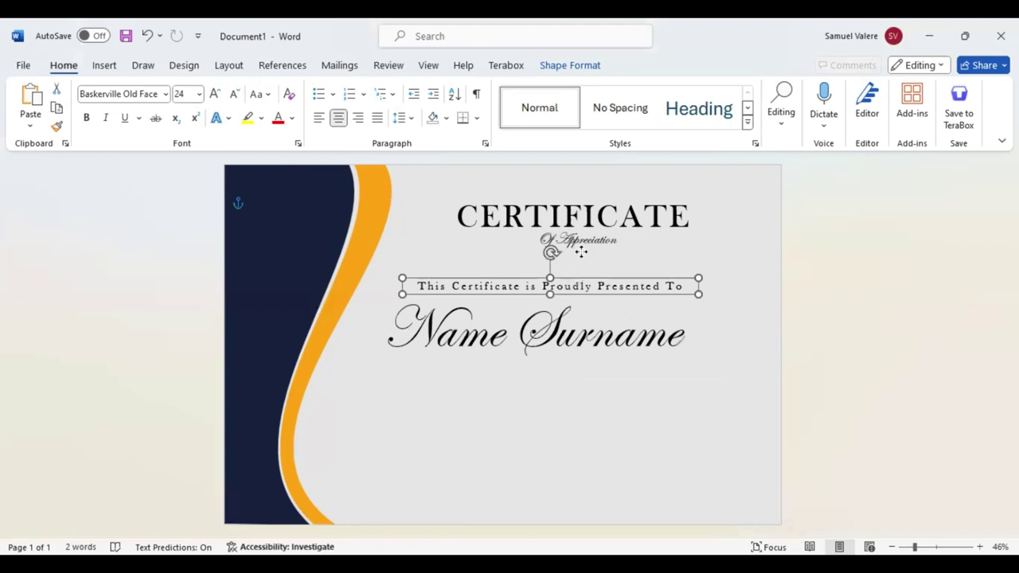
left_click(551, 250)
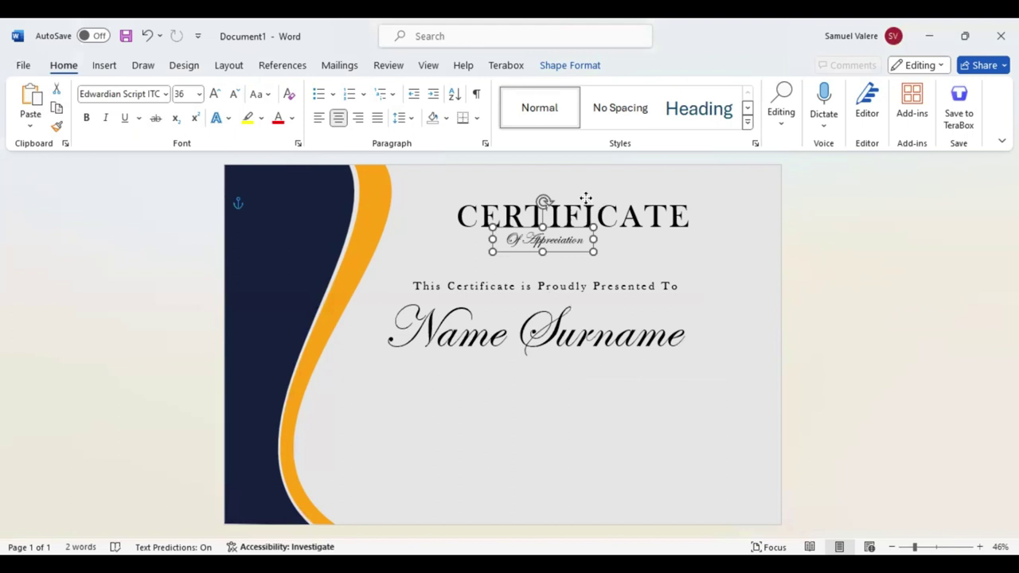
left_click_drag(590, 209, 568, 199)
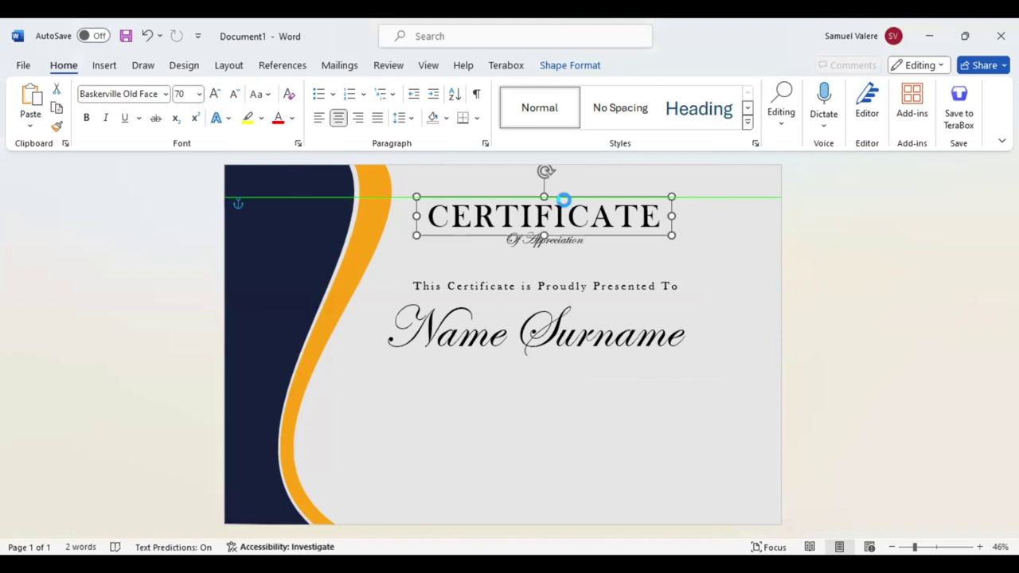
key("Left")
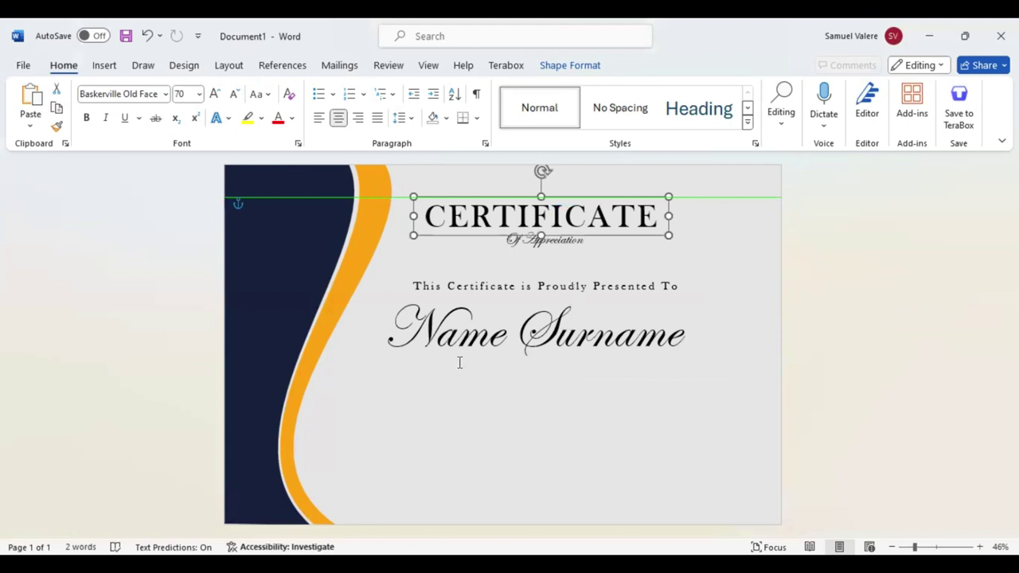
- Draw a long horizontal line near the bottom of the page
left_click(105, 67)
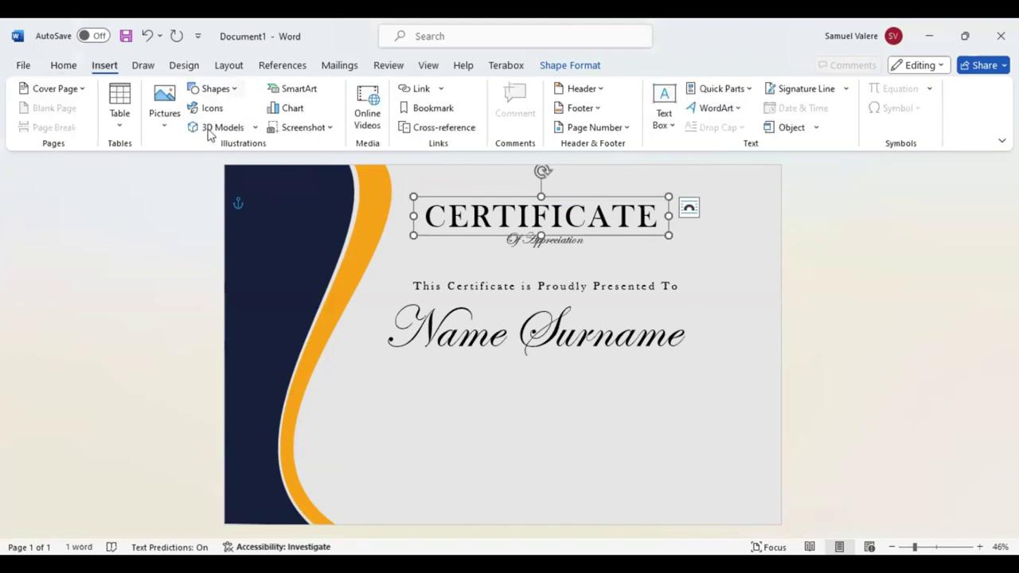
mouse_move(356, 472)
left_mouse_down()
mouse_move(651, 508)
mouse_move(665, 476)
left_mouse_up()
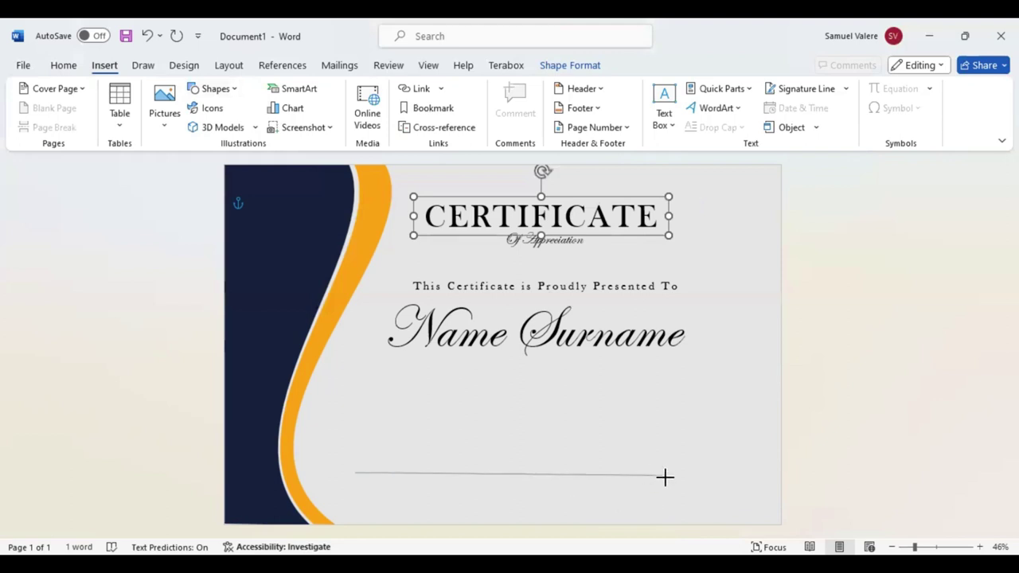
left_click_drag(665, 476, 661, 473)
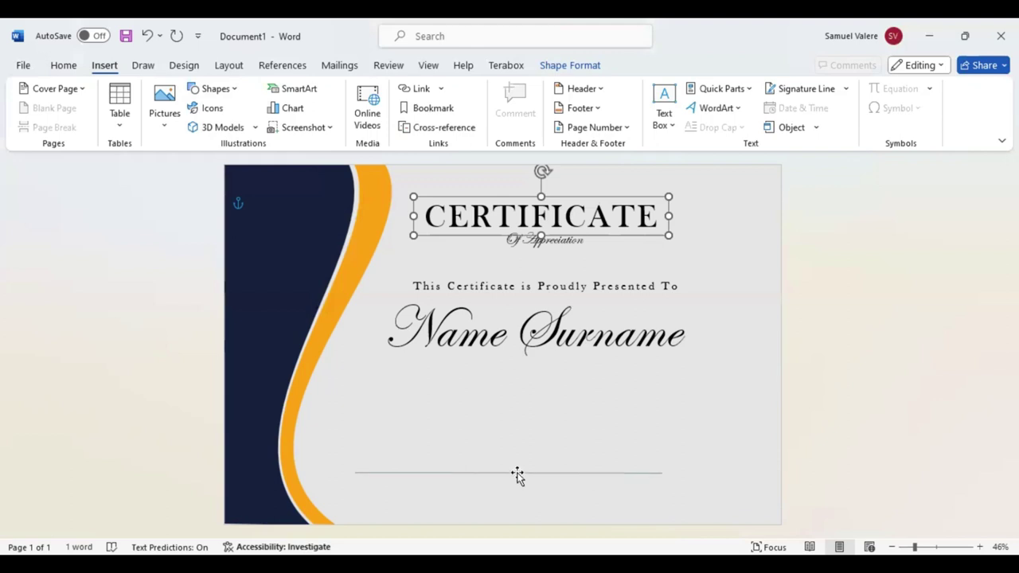
left_click_drag(532, 494, 535, 498)
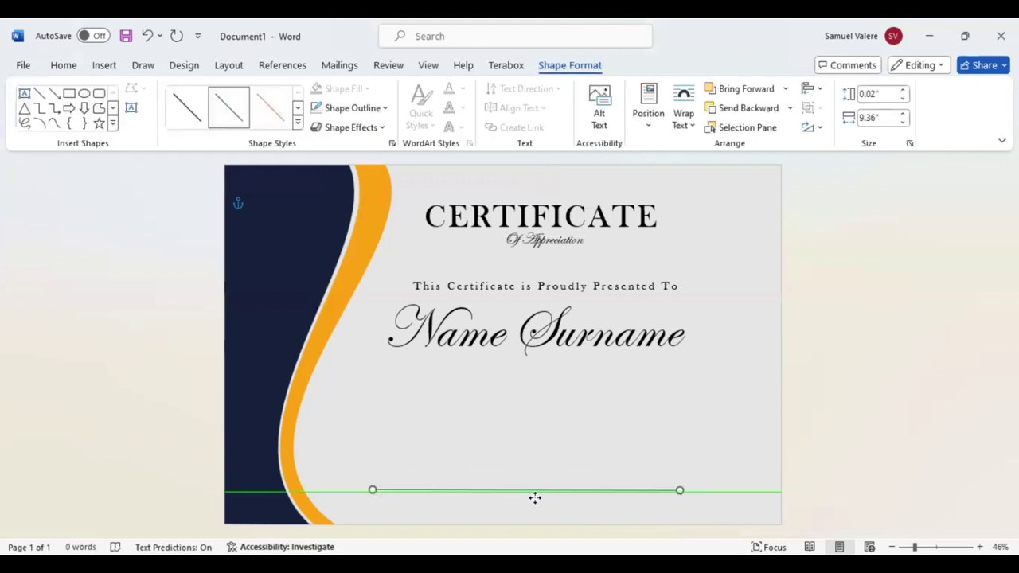
left_click_drag(372, 490, 369, 490)
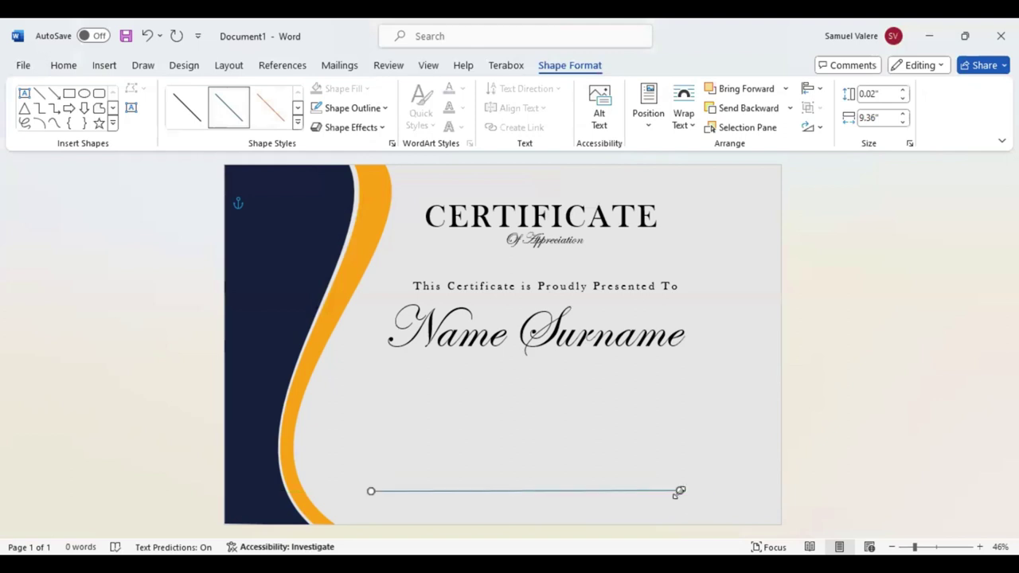
left_click_drag(679, 490, 679, 492)
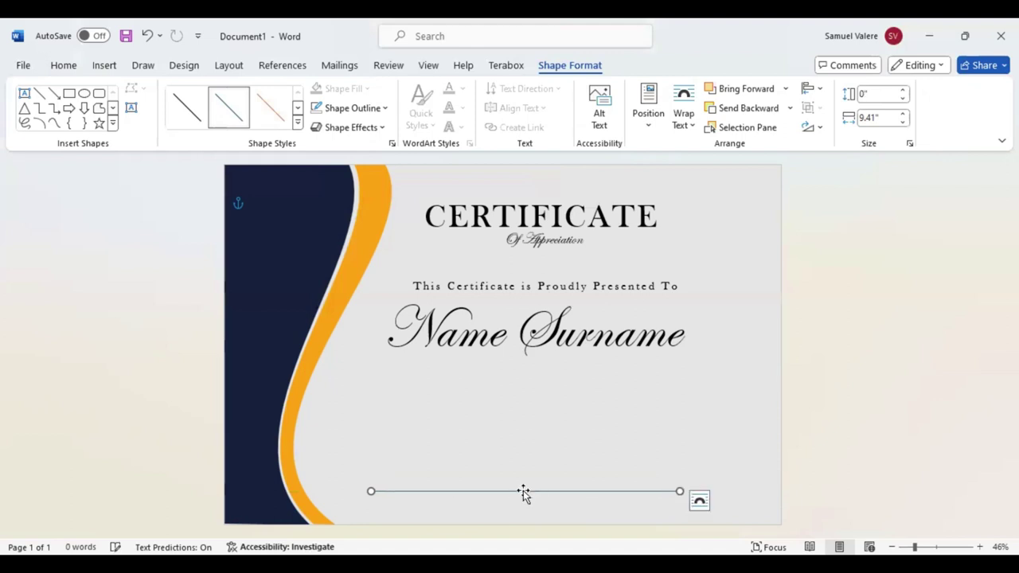
- Move the line up beneath 'Name Surname', stretch it and nudge it into place
mouse_move(523, 491)
left_mouse_down()
mouse_move(532, 487)
mouse_move(518, 346)
mouse_move(530, 358)
left_mouse_up()
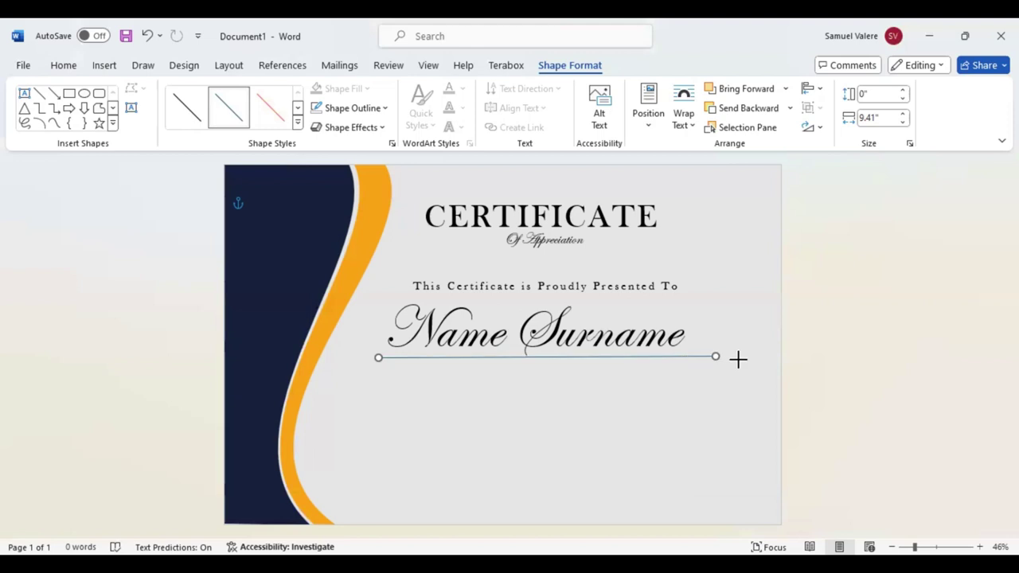
left_click_drag(732, 358, 742, 359)
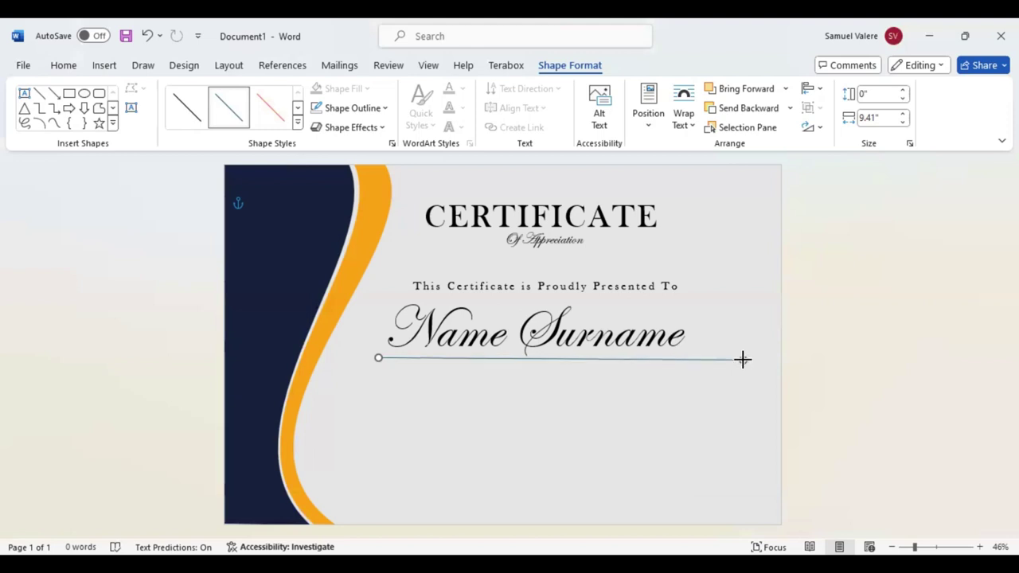
left_click_drag(742, 360, 742, 360)
mouse_move(606, 359)
left_mouse_down()
mouse_move(592, 358)
mouse_move(594, 342)
left_mouse_up()
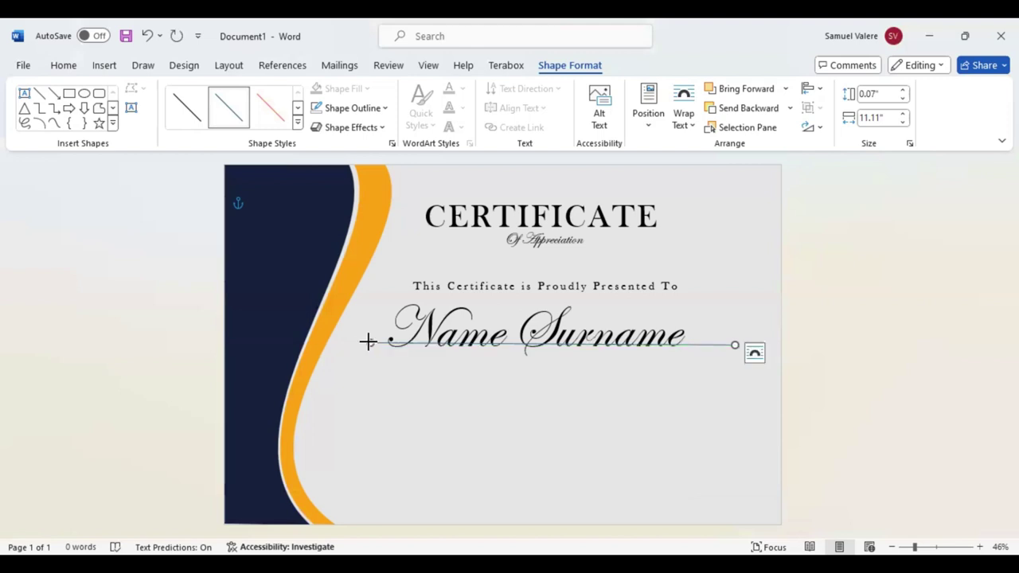
left_click_drag(368, 343, 372, 355)
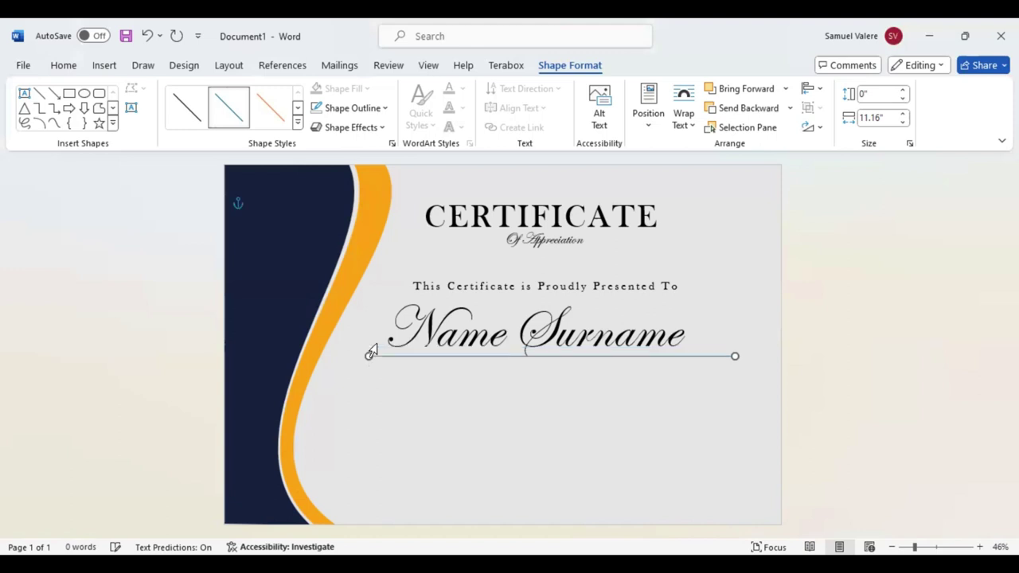
key("Left")
key("ctrl+Left")
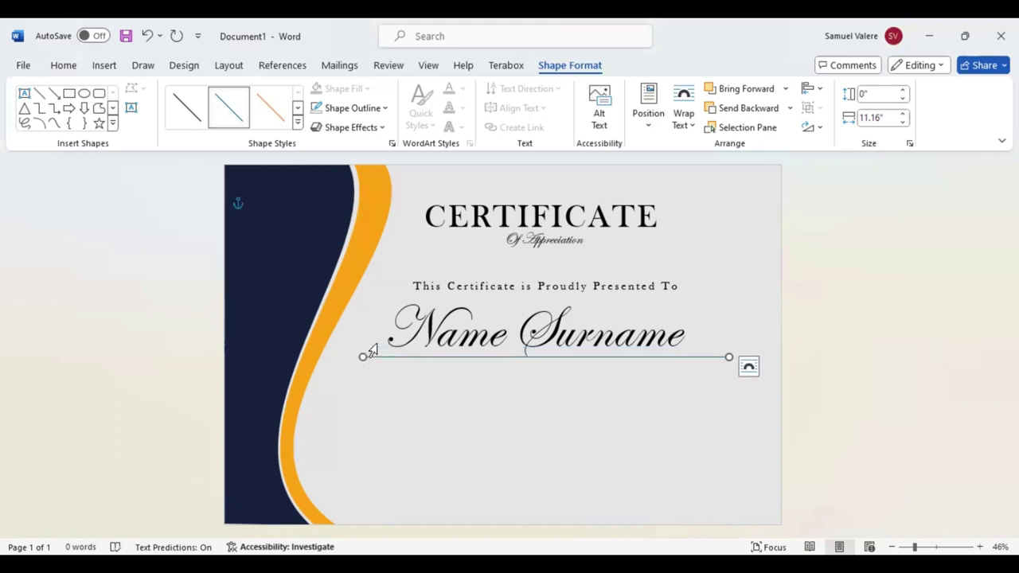
key("ctrl+Left")
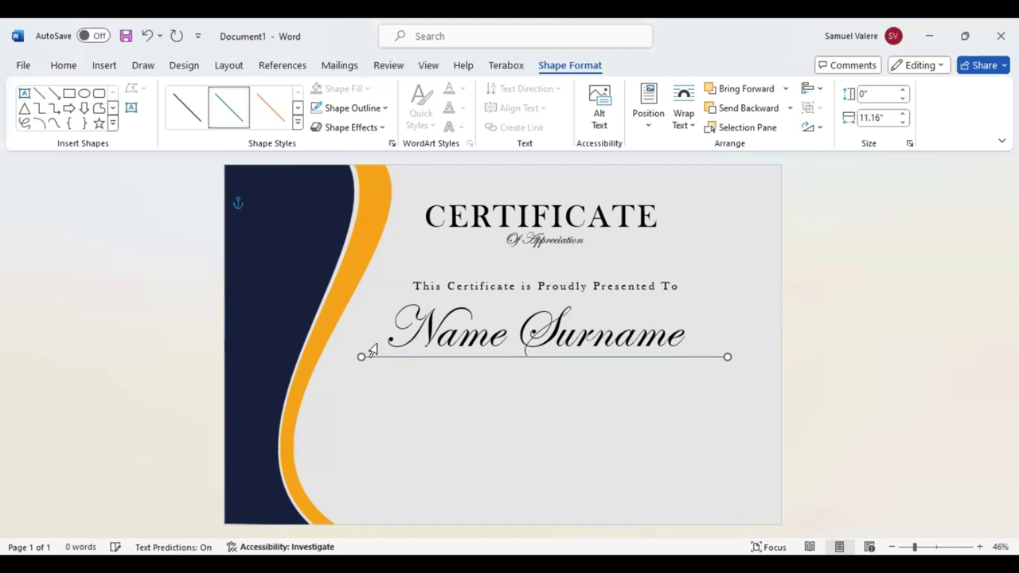
key("ctrl+Down")
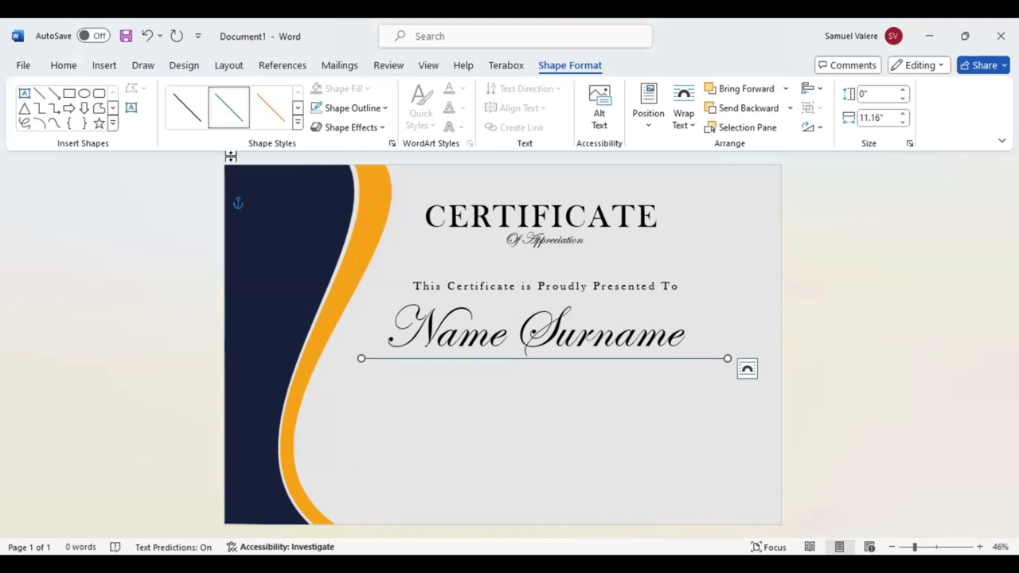
- Make the line under the name black and colour the Name Surname text orange
left_click(383, 108)
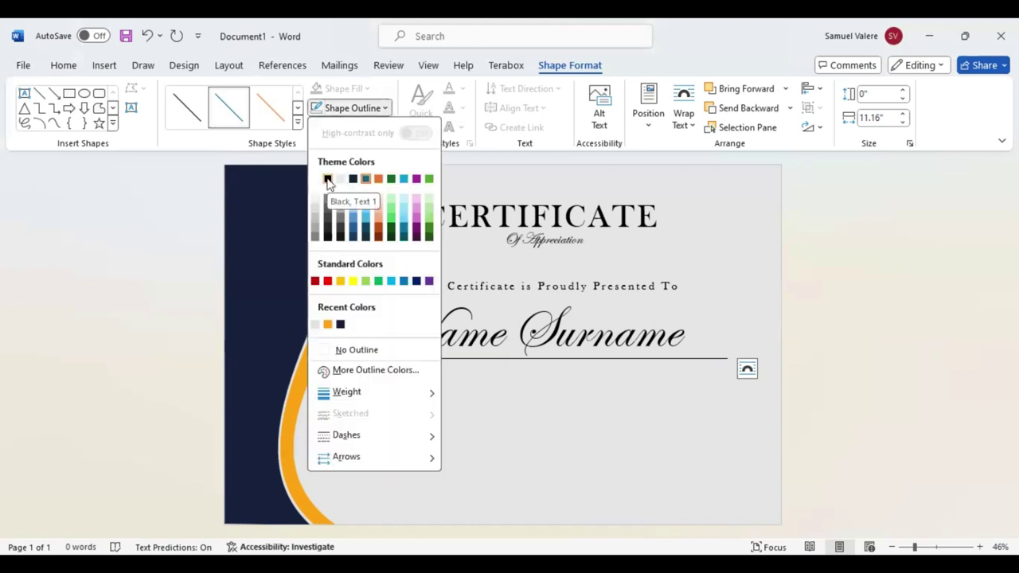
left_click(327, 180)
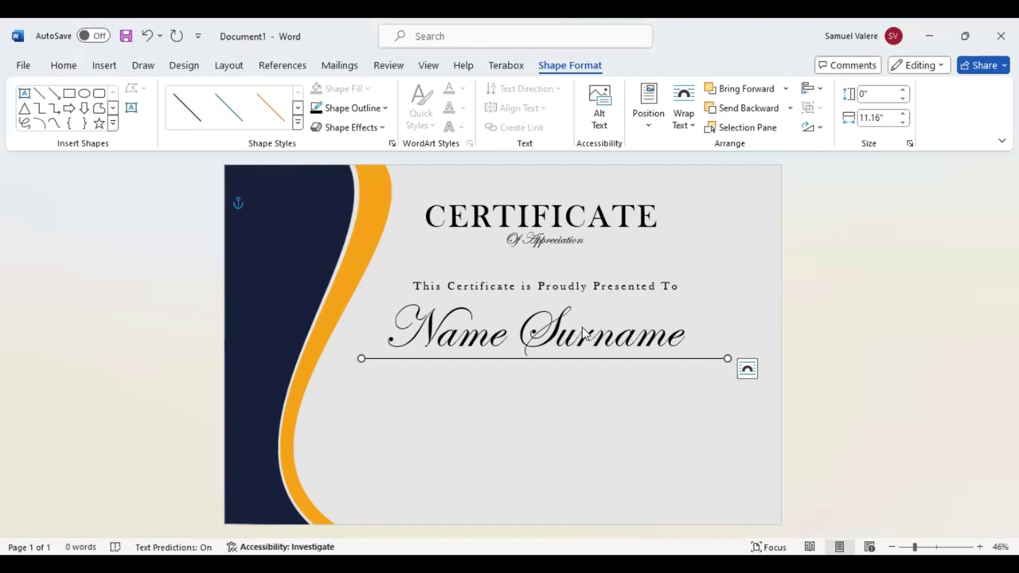
triple_click(681, 313)
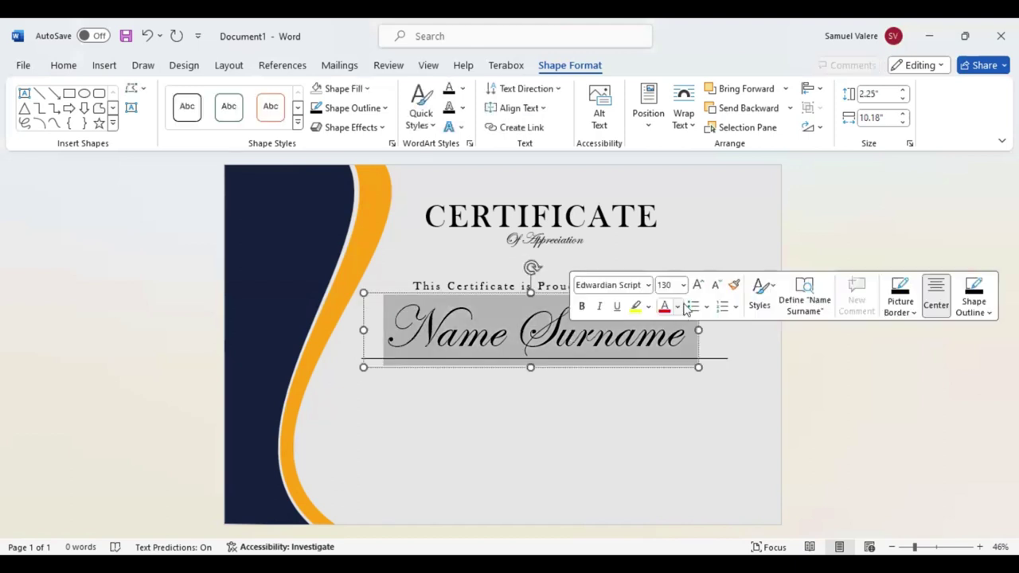
left_click(677, 308)
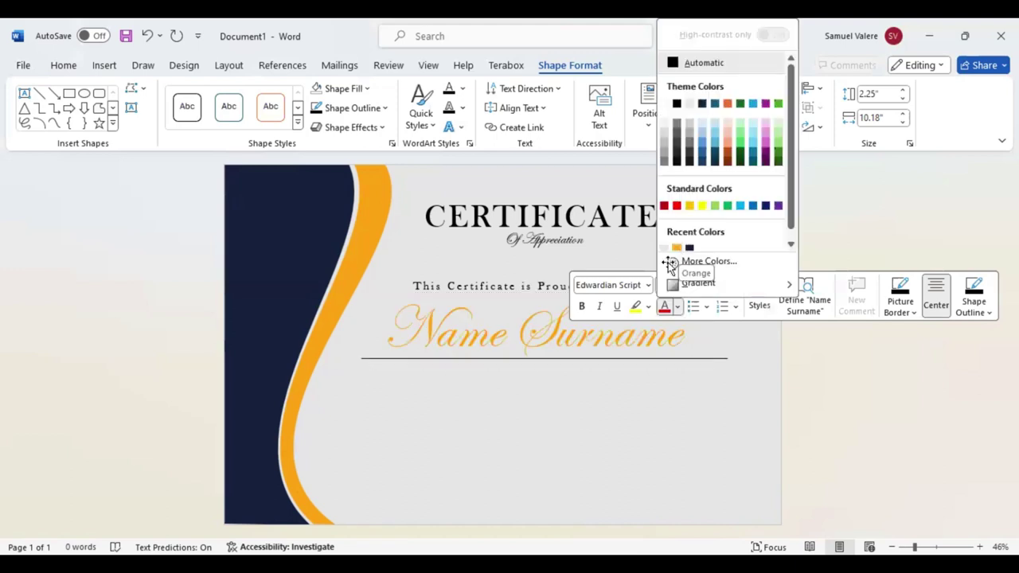
left_click(525, 403)
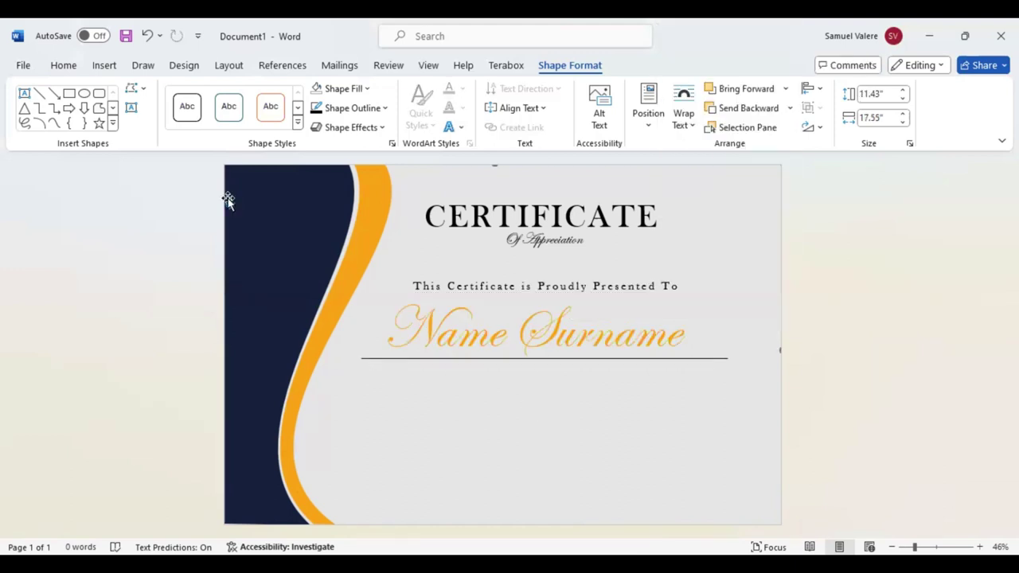
left_click(131, 107)
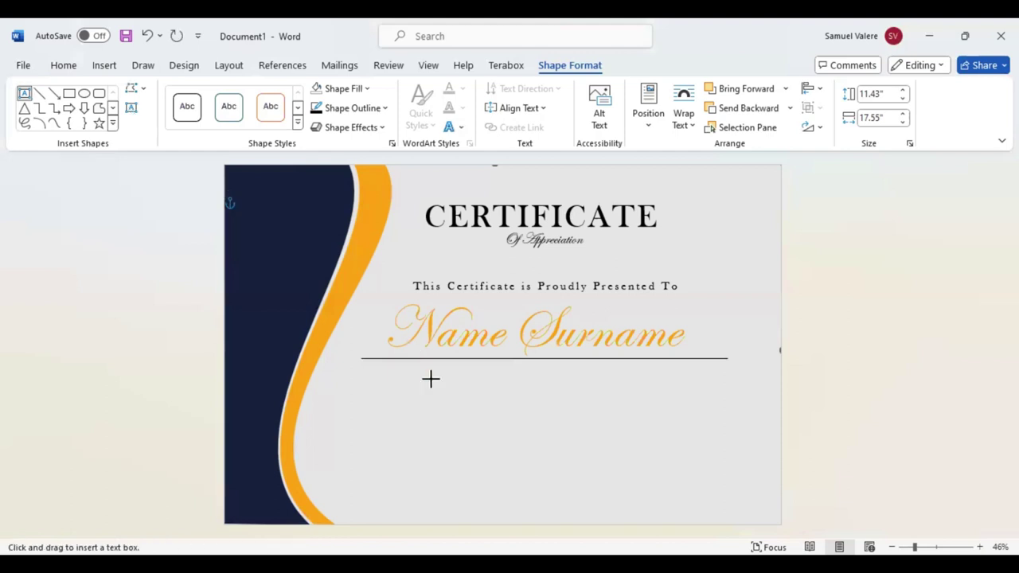
- Draw a text box below the name line and paste the appreciation paragraph into it
left_click_drag(422, 371, 663, 415)
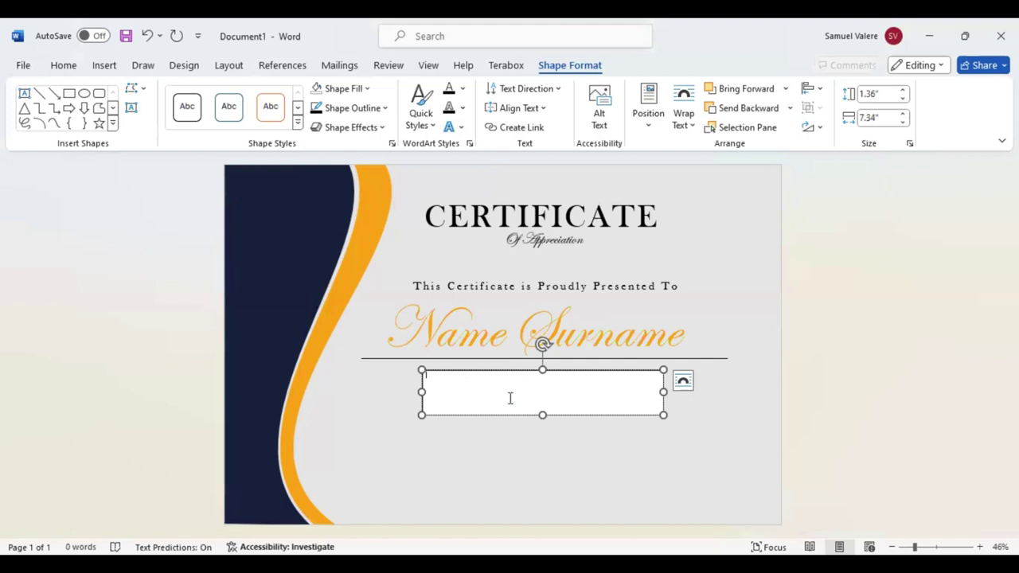
type("In appreciation of your outstanding contributions, we present this certificate as a symbol of our deep gratitude. Your commitment, perseverance, and innovative spirit have not only elevated our project but have also motivated us all to reach for greatness. Your contributions are truly commendable.")
key("ctrl+a")
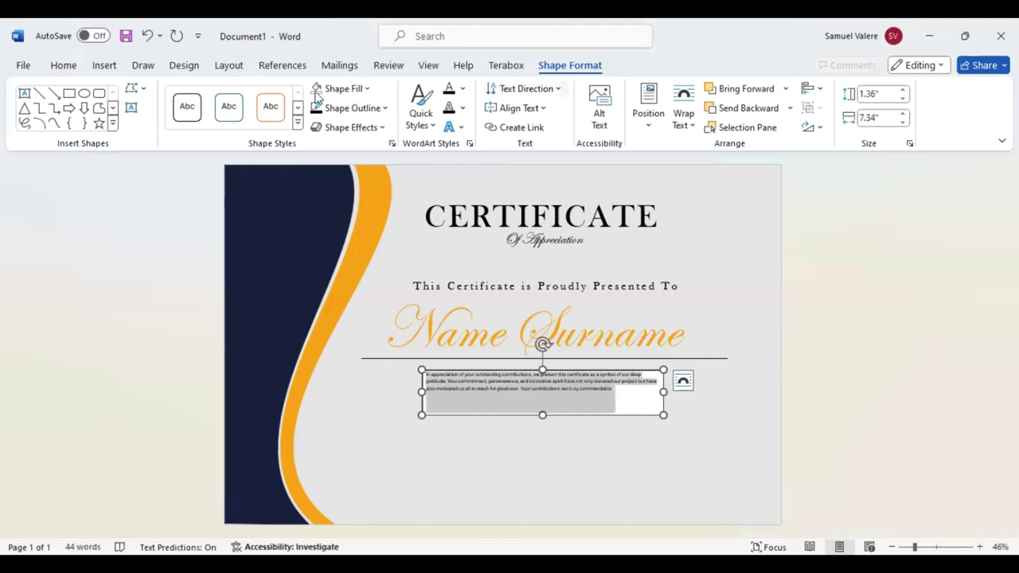
left_click(386, 109)
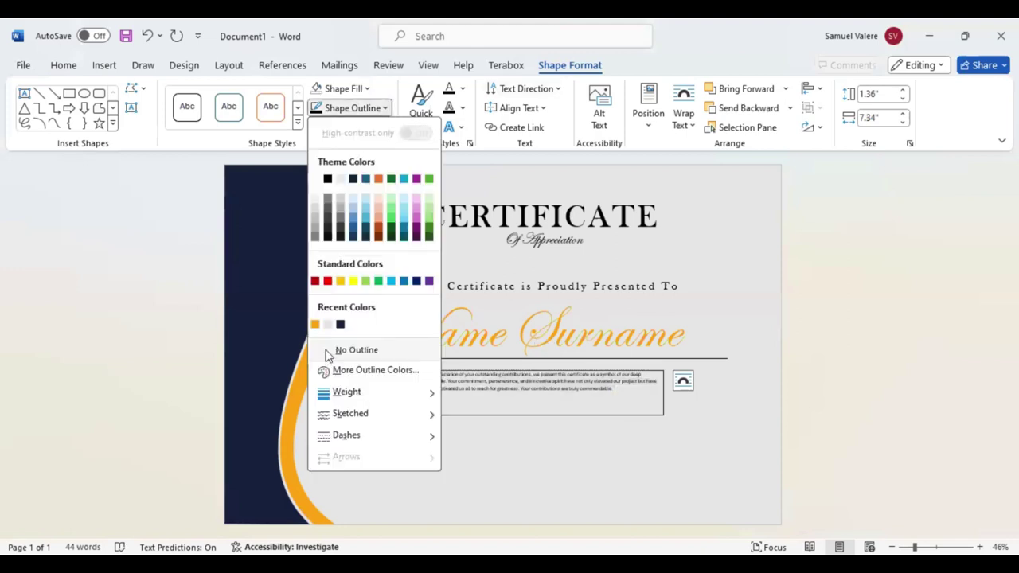
- Remove the box border and set the paragraph to Baskerville Old Face at 24 pt
left_click(65, 70)
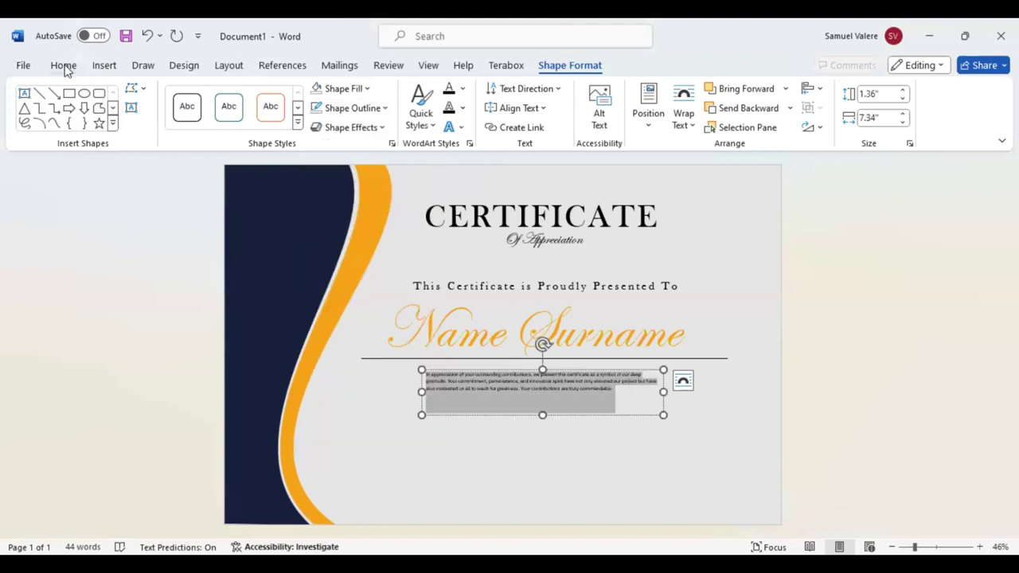
left_click(64, 67)
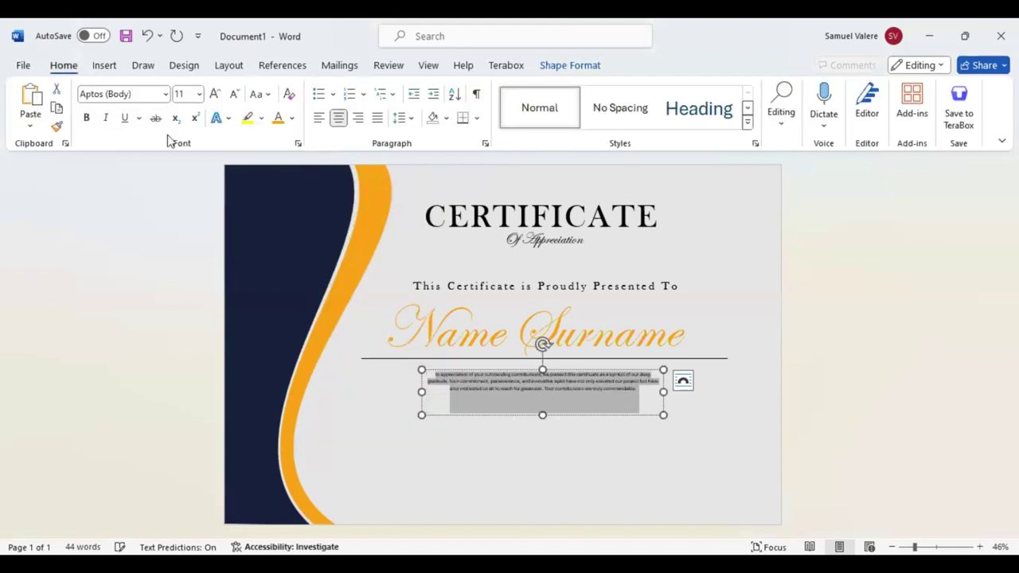
left_click(147, 94)
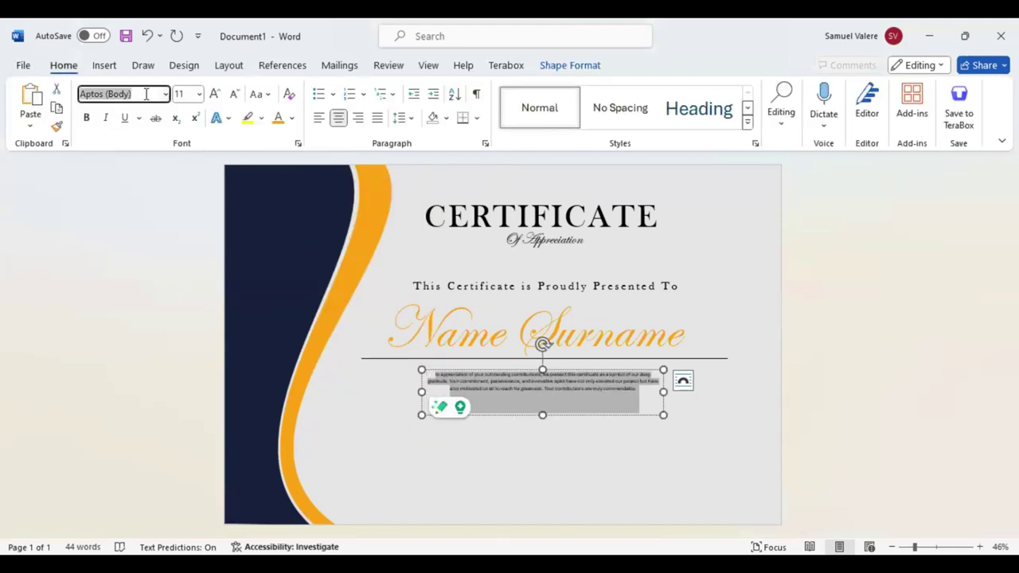
type("Baskerville Old Face")
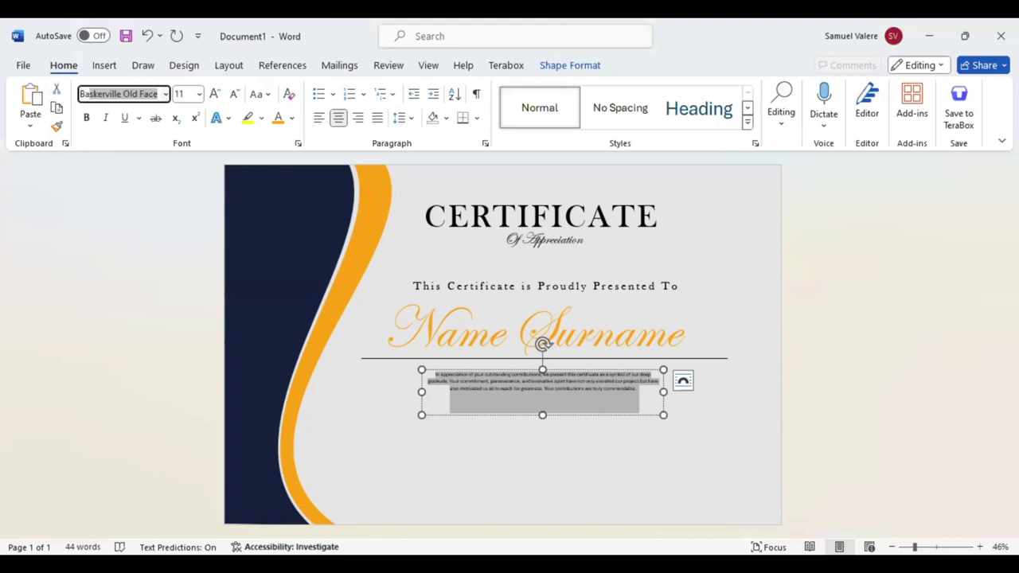
key("Return")
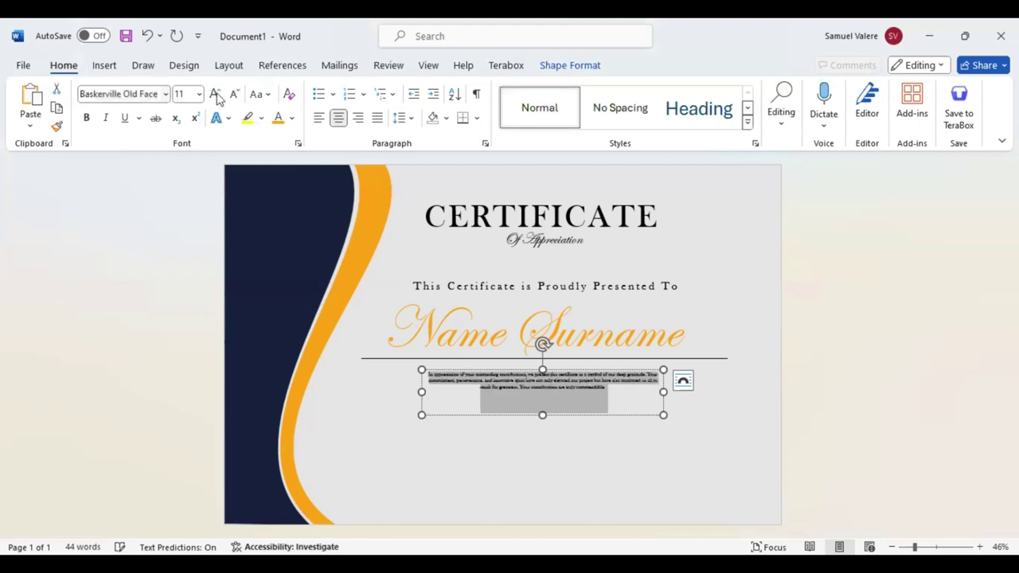
left_click(216, 96)
left_click(216, 96)
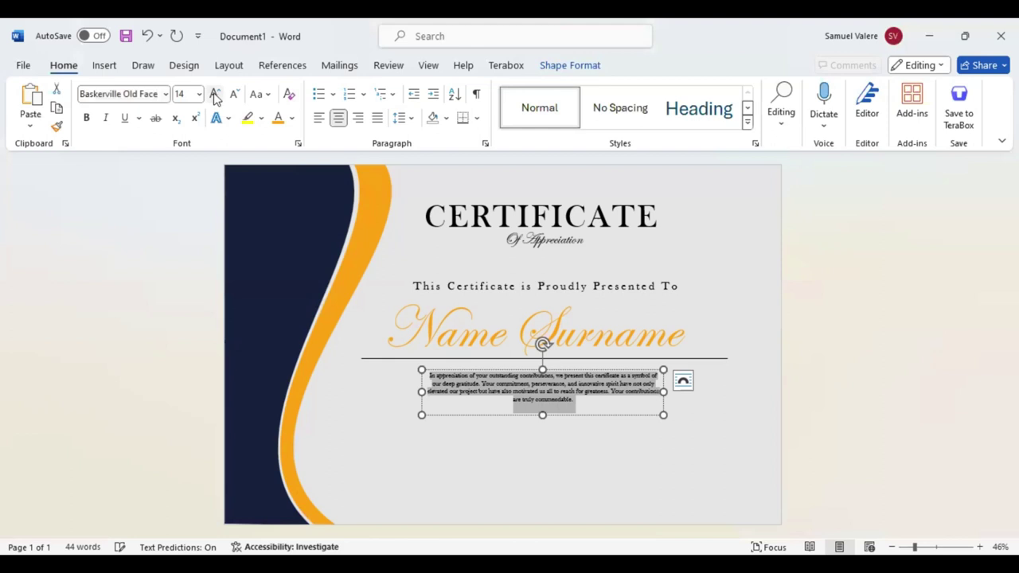
left_click(215, 95)
left_click(215, 96)
left_click(215, 95)
left_click(215, 95)
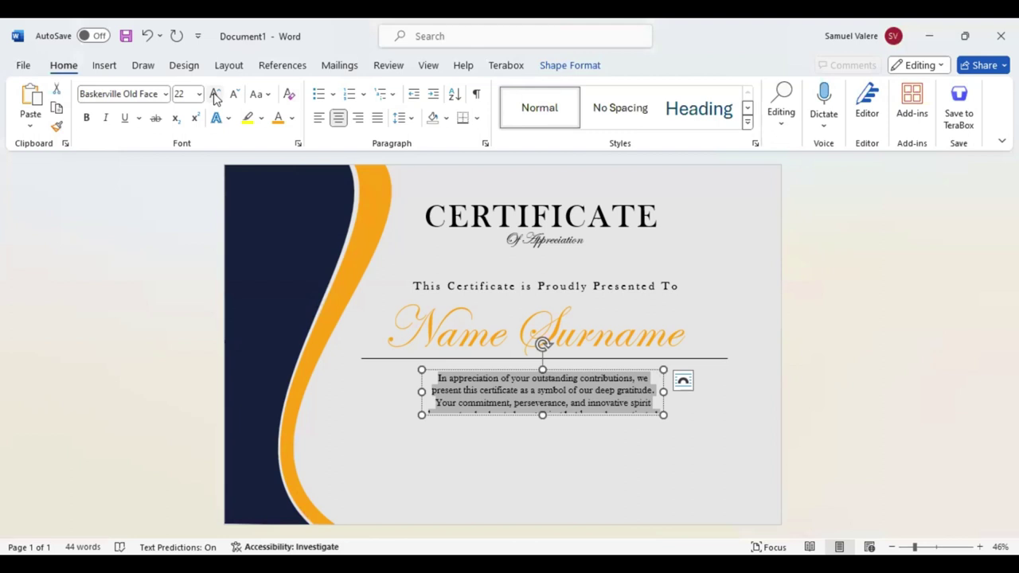
left_click(215, 96)
- Make the paragraph box taller and wider, then nudge it into place under the name
left_click_drag(545, 450, 546, 476)
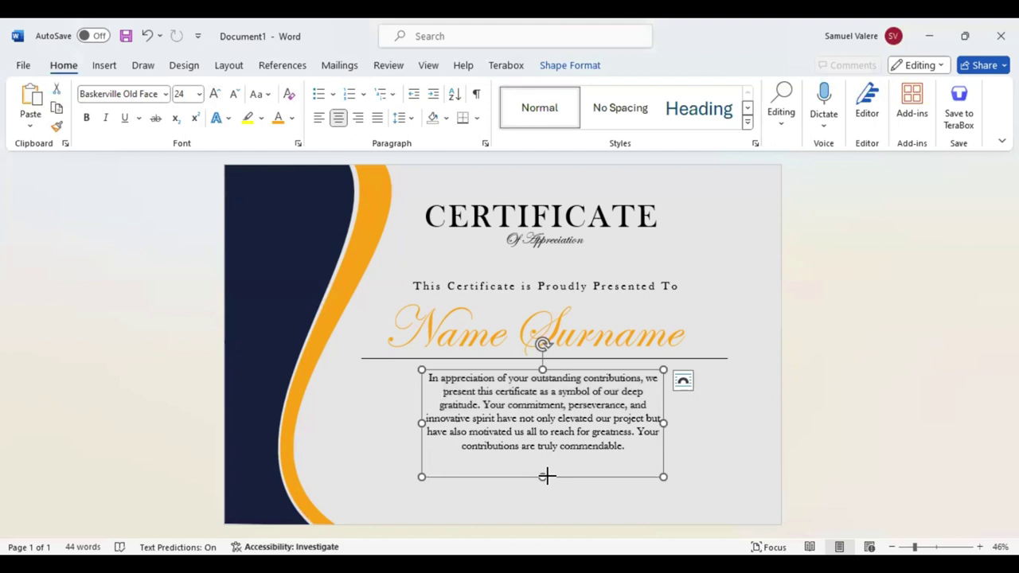
left_click_drag(664, 423, 743, 423)
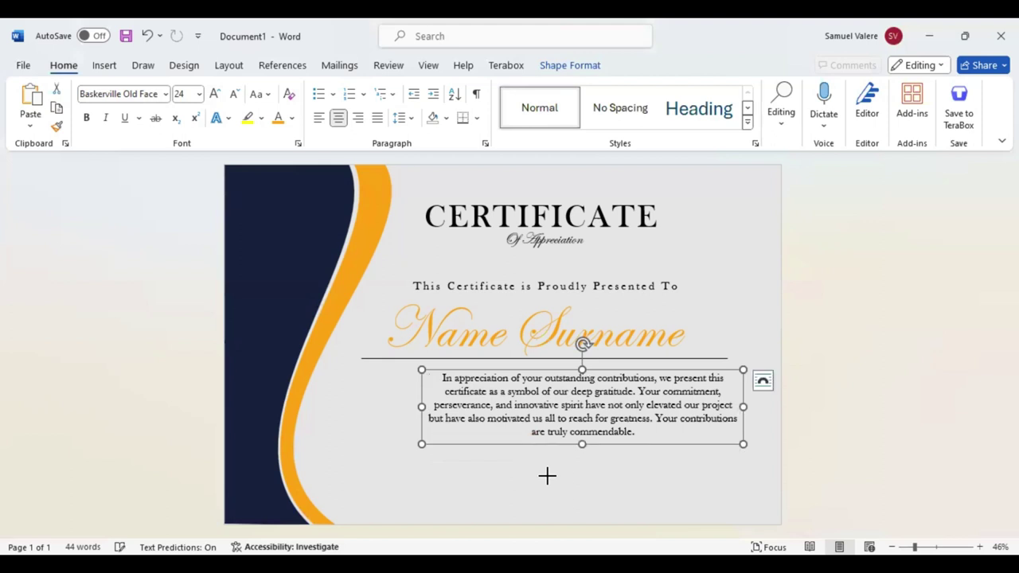
key("Left")
key("Left")
key("Left")
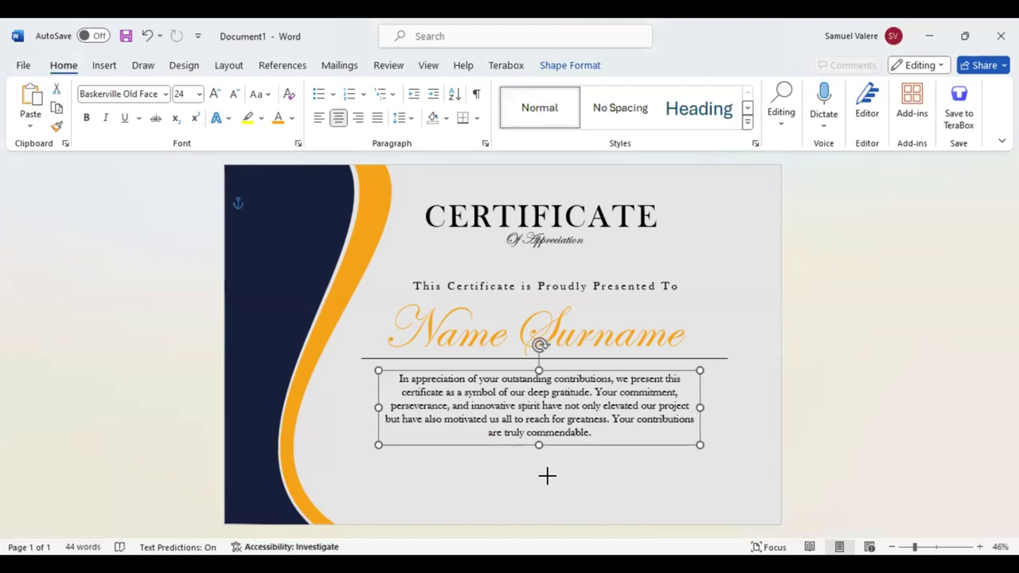
key("Right")
key("Up")
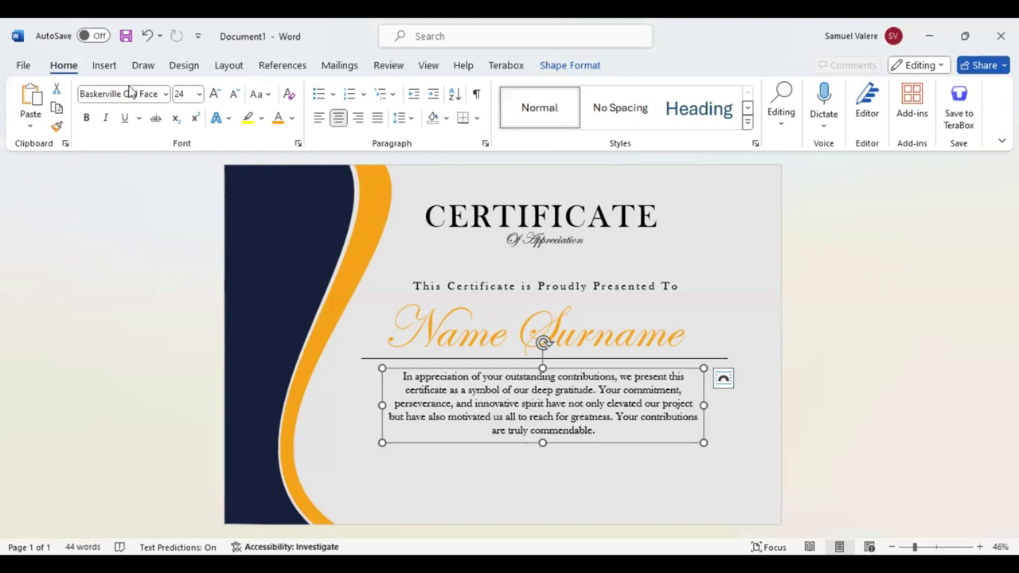
left_click(104, 65)
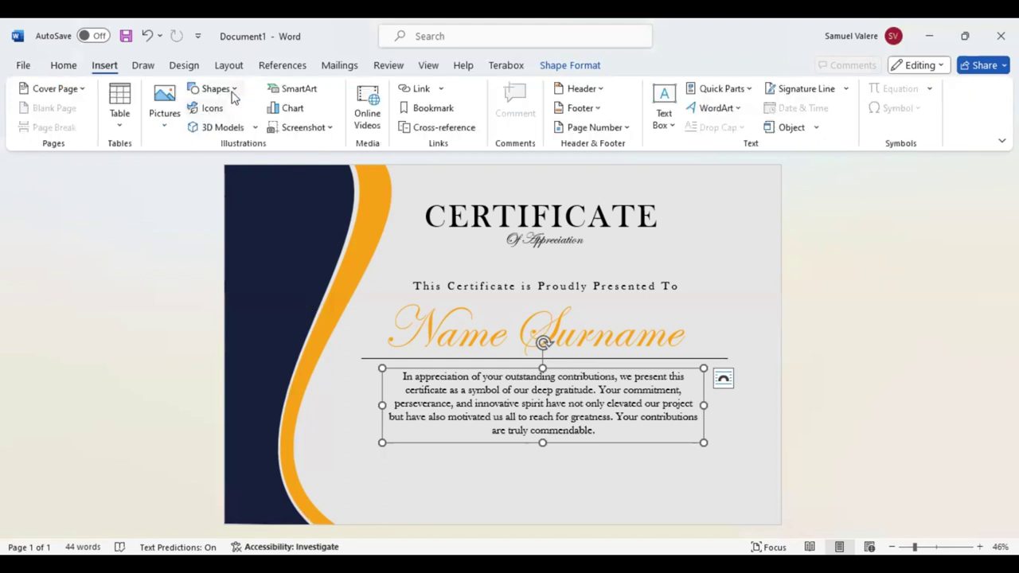
left_click(233, 88)
left_click(197, 147)
- Draw a small text box near the bottom left and type 'Signature' in it
left_click_drag(374, 496, 442, 518)
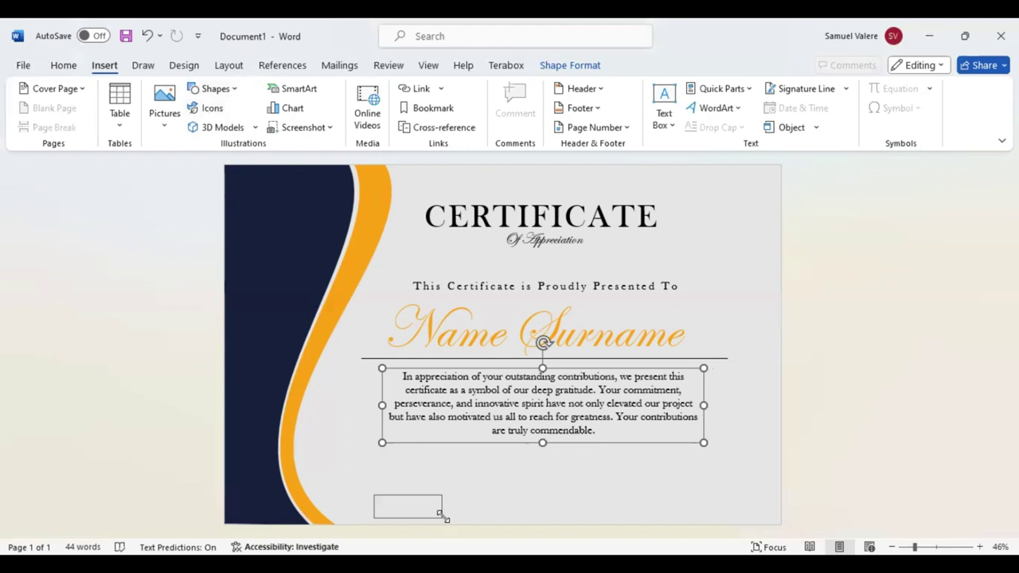
type("Sa")
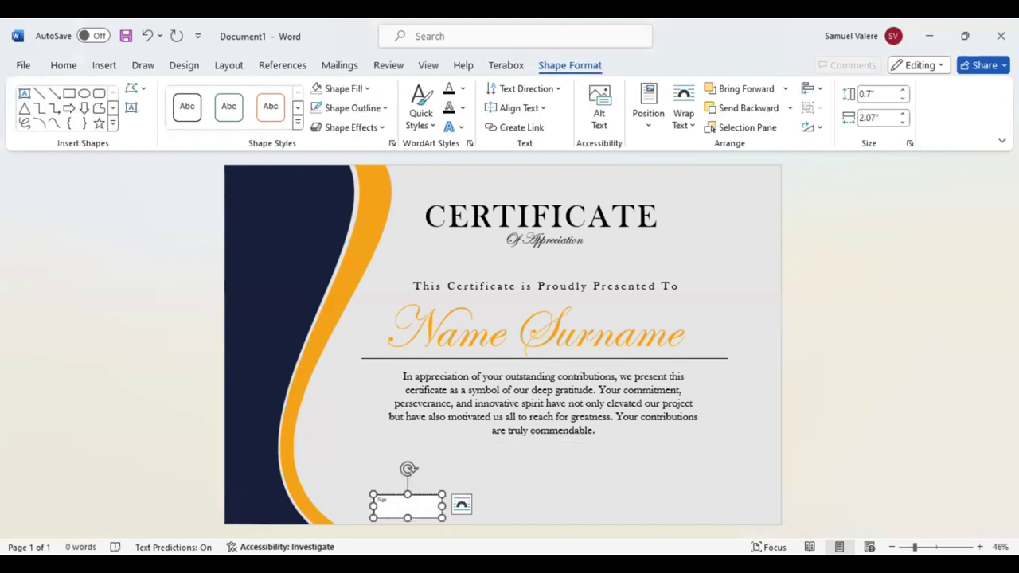
key("BackSpace")
type("ignature")
double_click(377, 500)
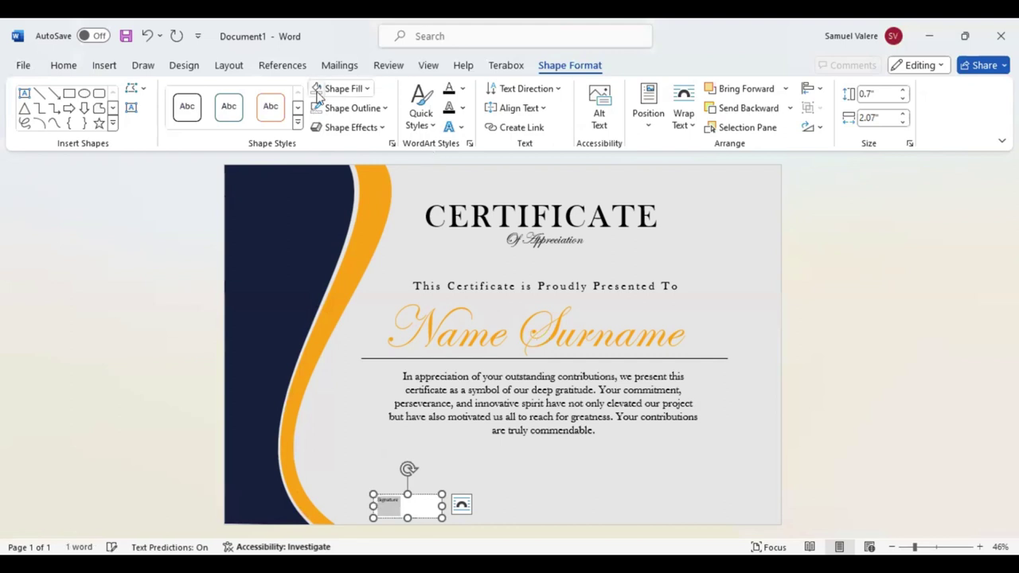
- Centre the Signature label and set it in Baskerville Old Face at 14 pt
left_click(65, 67)
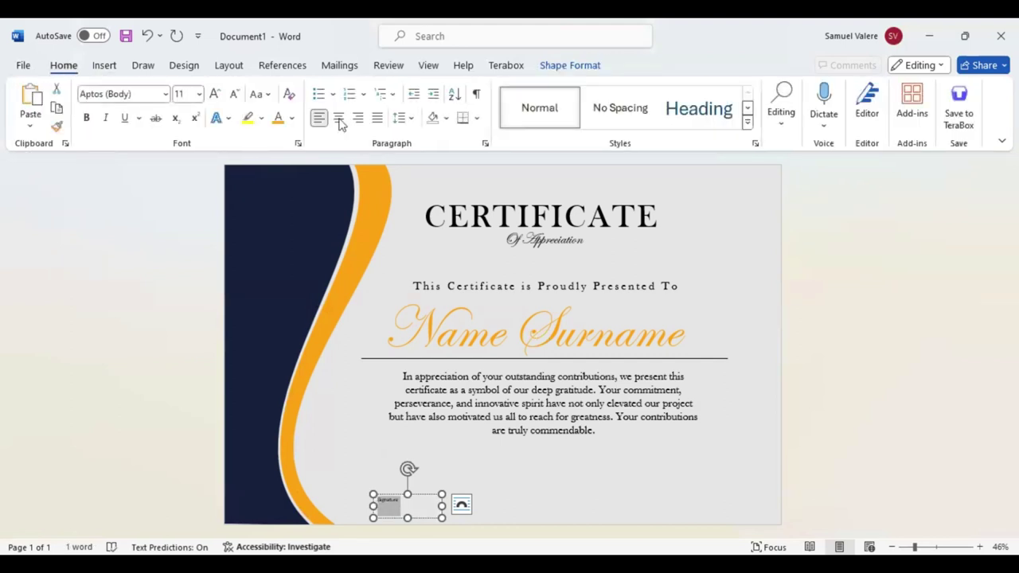
key("ctrl+e")
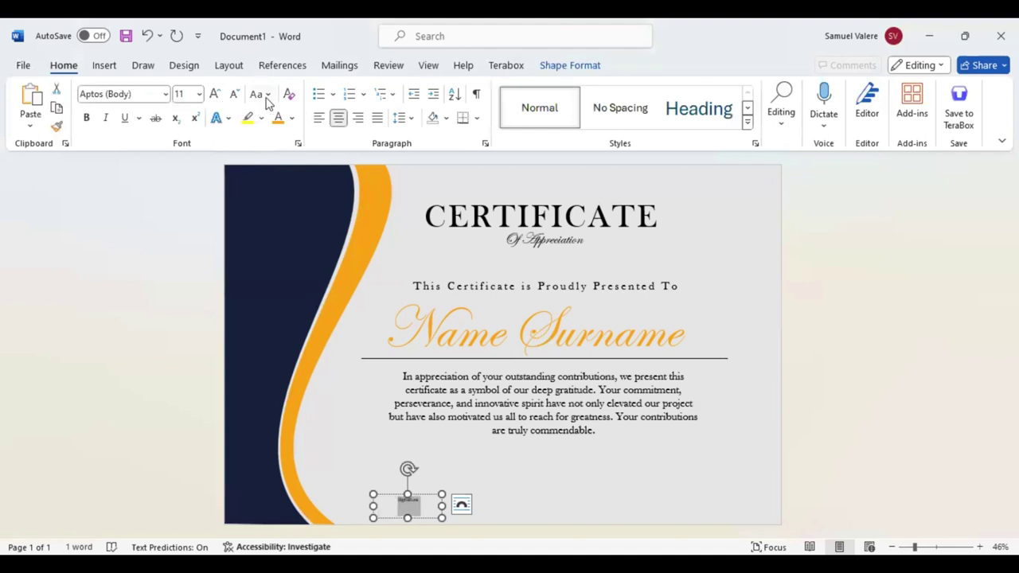
left_click(141, 96)
type("Baskerville Old Face")
key("Return")
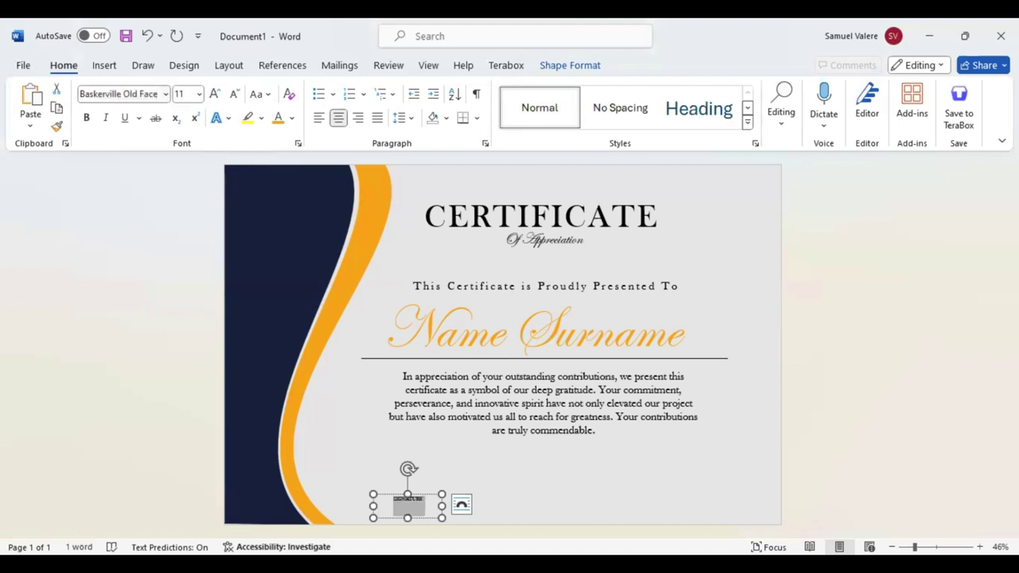
left_click(214, 94)
left_click(214, 94)
- Shorten the SIGNATURE box and position it at the bottom left
left_click_drag(408, 517, 408, 508)
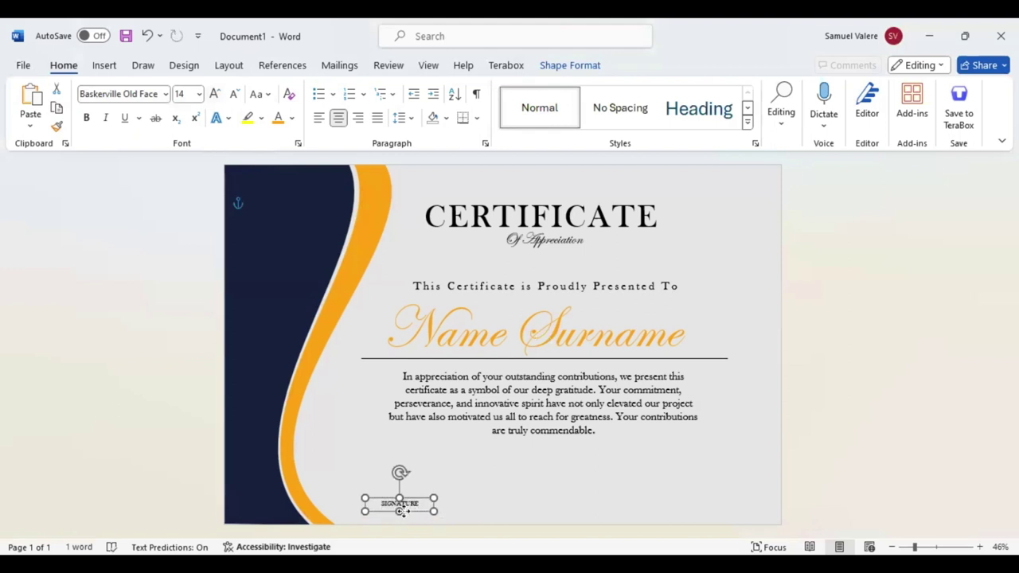
left_click_drag(419, 510, 404, 493)
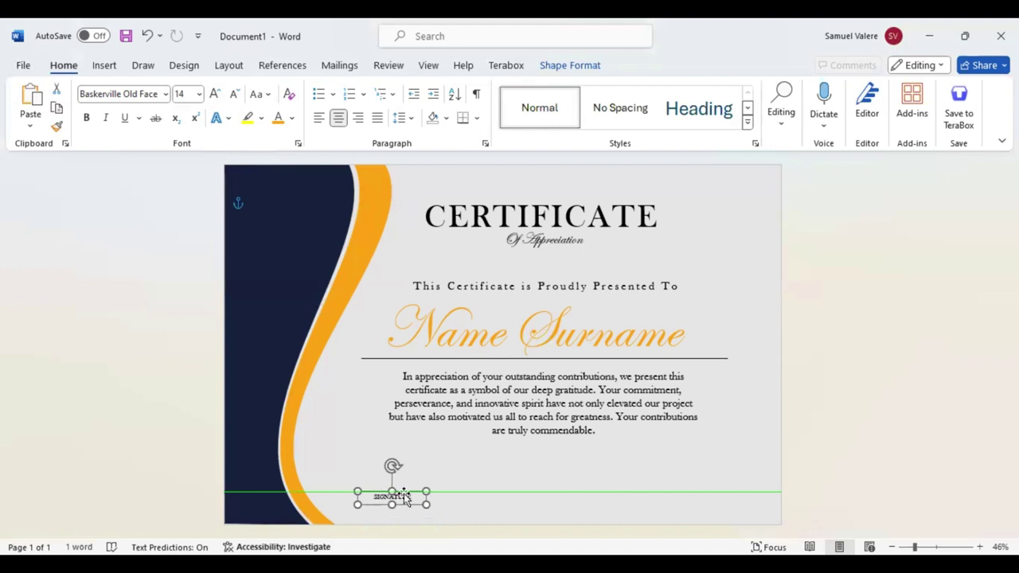
left_click_drag(404, 494, 406, 495)
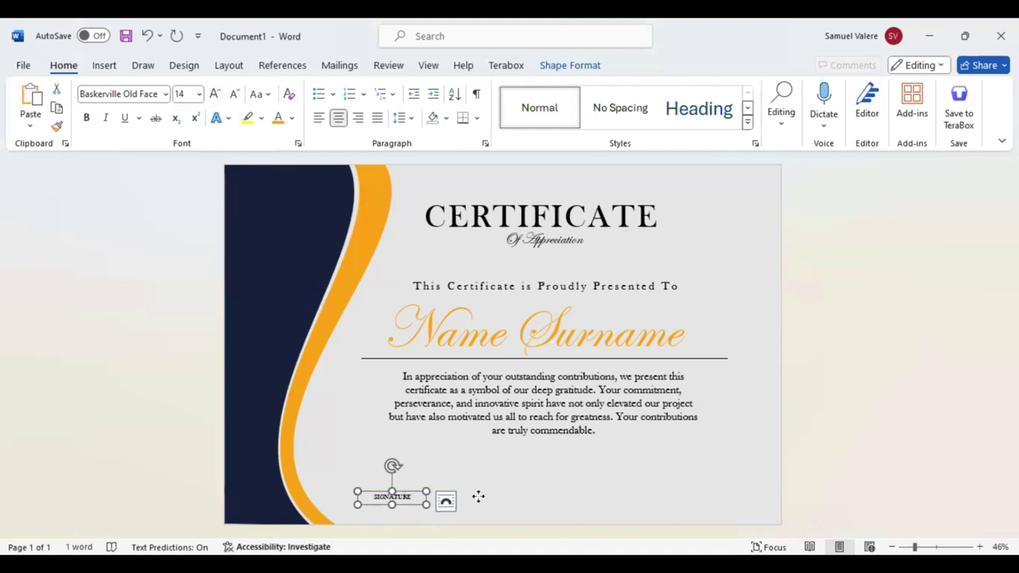
- Copy the SIGNATURE label to the bottom right and align both labels level
left_click_drag(478, 497, 708, 507)
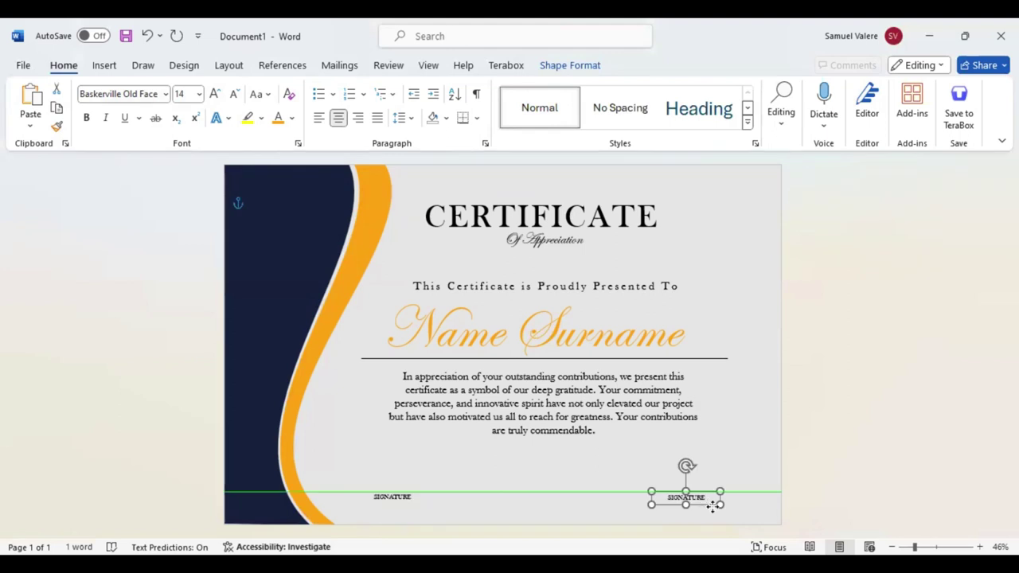
left_click_drag(708, 507, 713, 508)
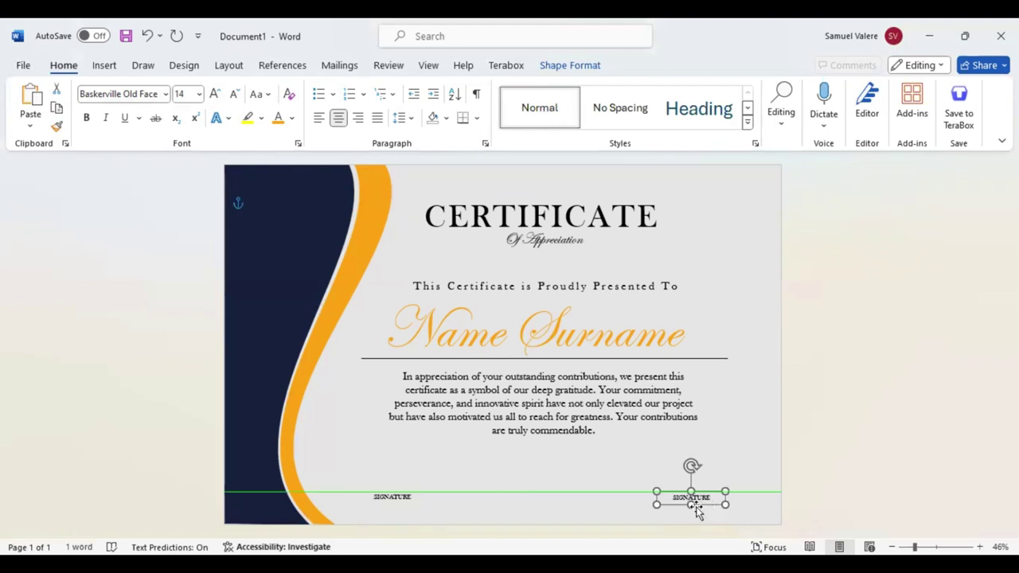
left_click(408, 508, "shift")
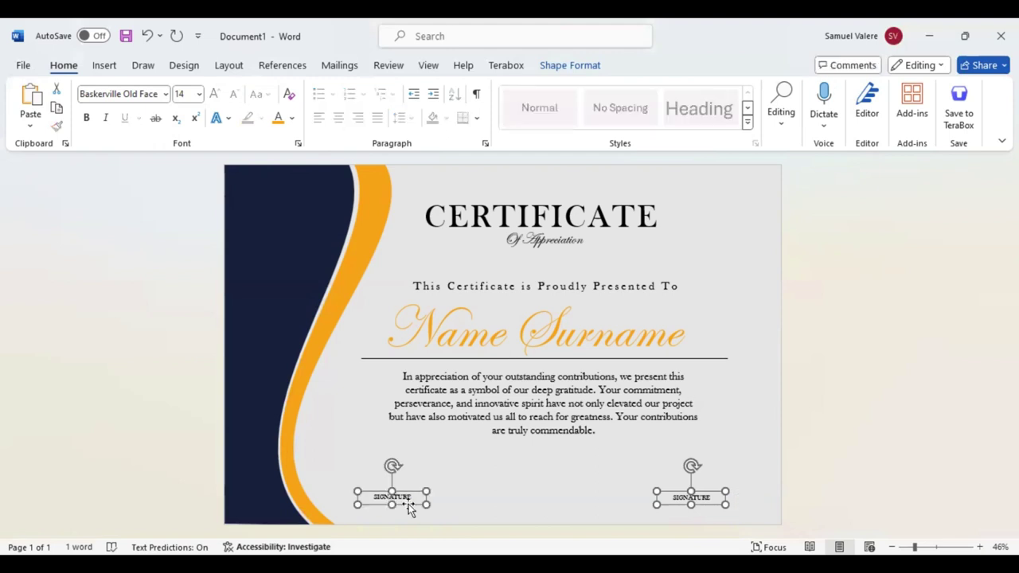
left_click_drag(398, 502, 395, 507)
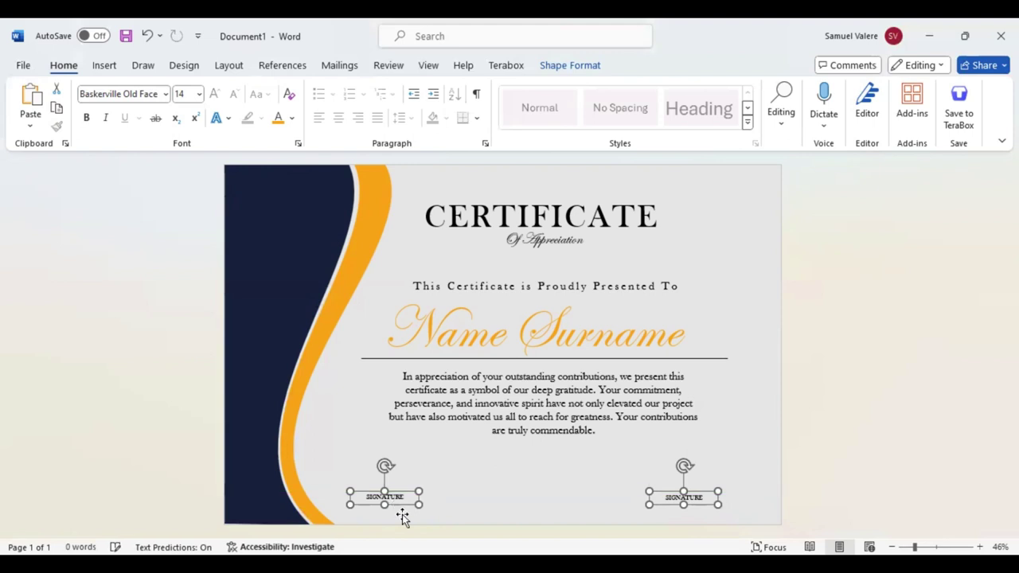
- Nudge the appreciation paragraph box lower and slightly wider, undoing one adjustment
left_click(523, 447)
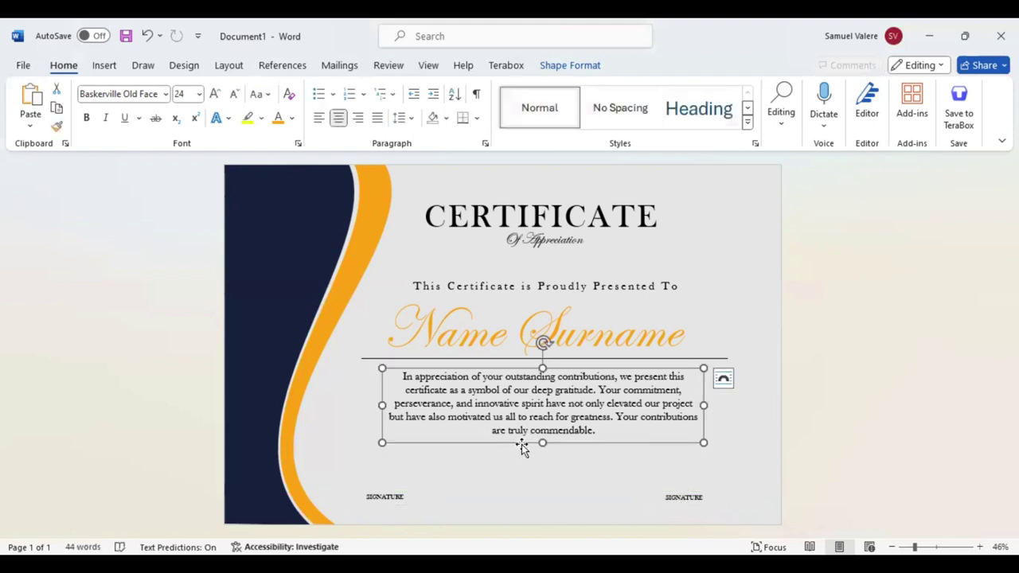
left_click_drag(522, 447, 522, 450)
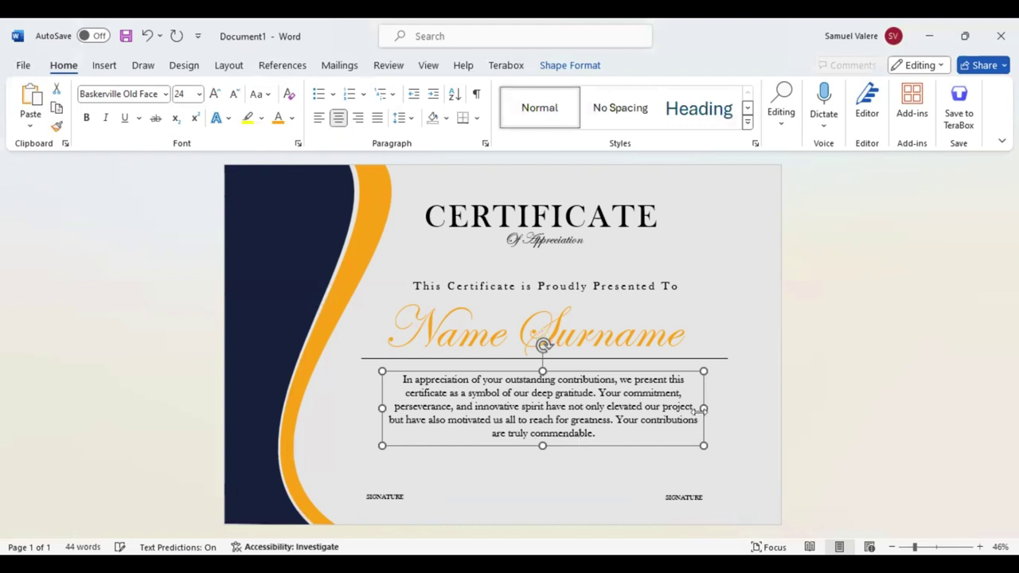
left_click_drag(699, 409, 704, 411)
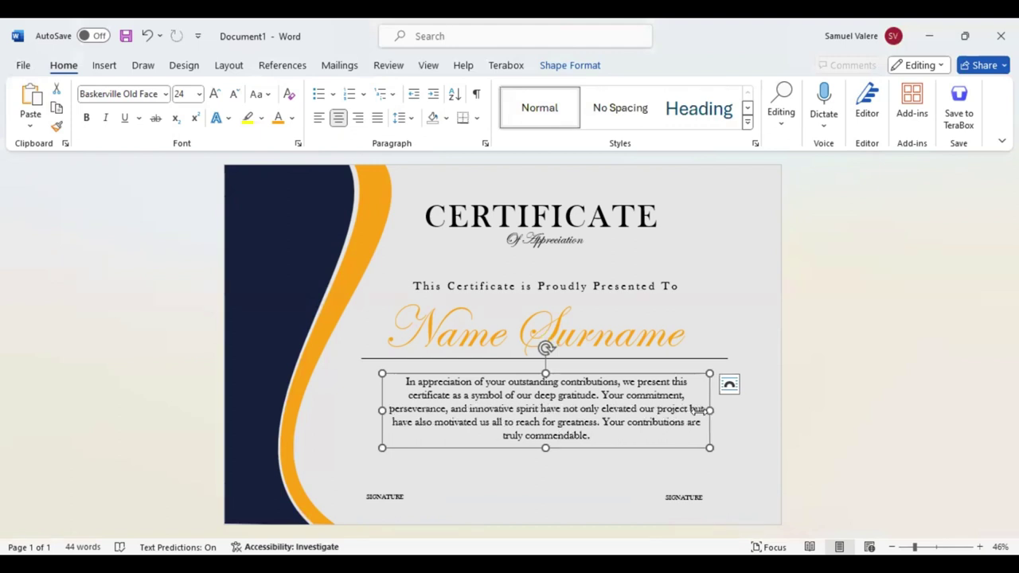
key("ctrl+z")
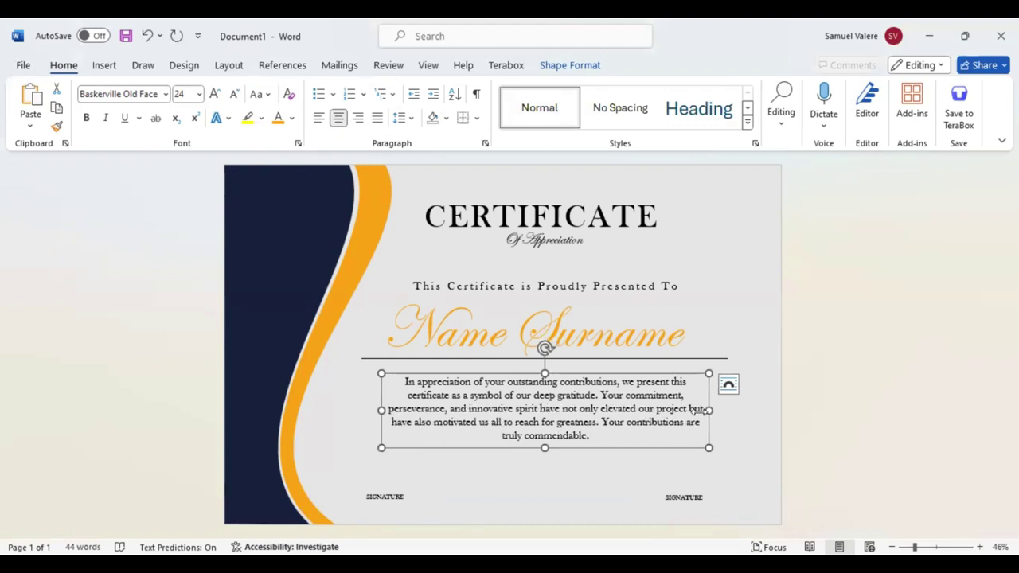
left_click(841, 298)
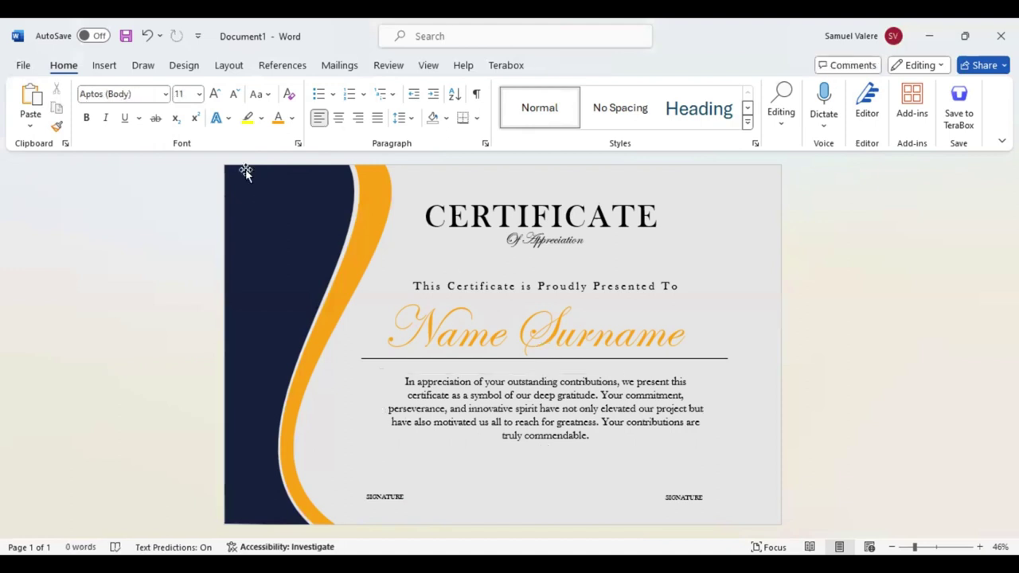
- Draw a notched chevron arrow, rotate it upright, and move it near the right edge
scroll(221, 96, "down", 1)
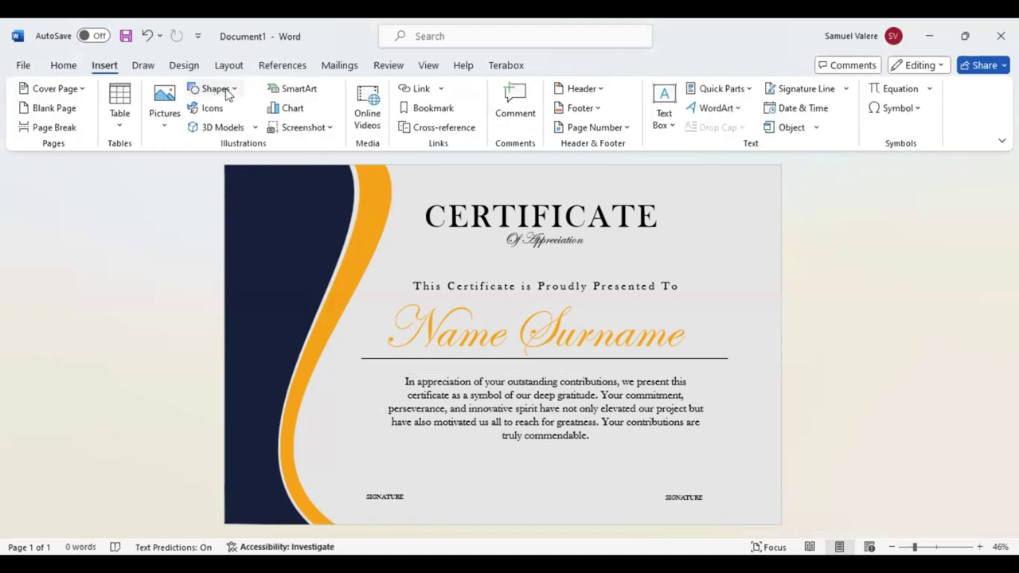
left_click(226, 93)
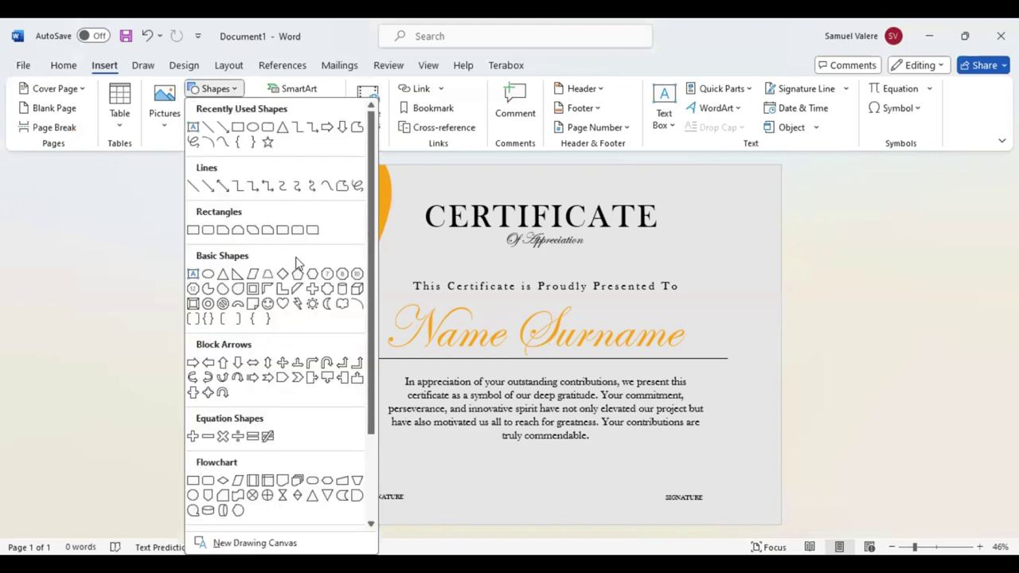
scroll(312, 263, "down", 1)
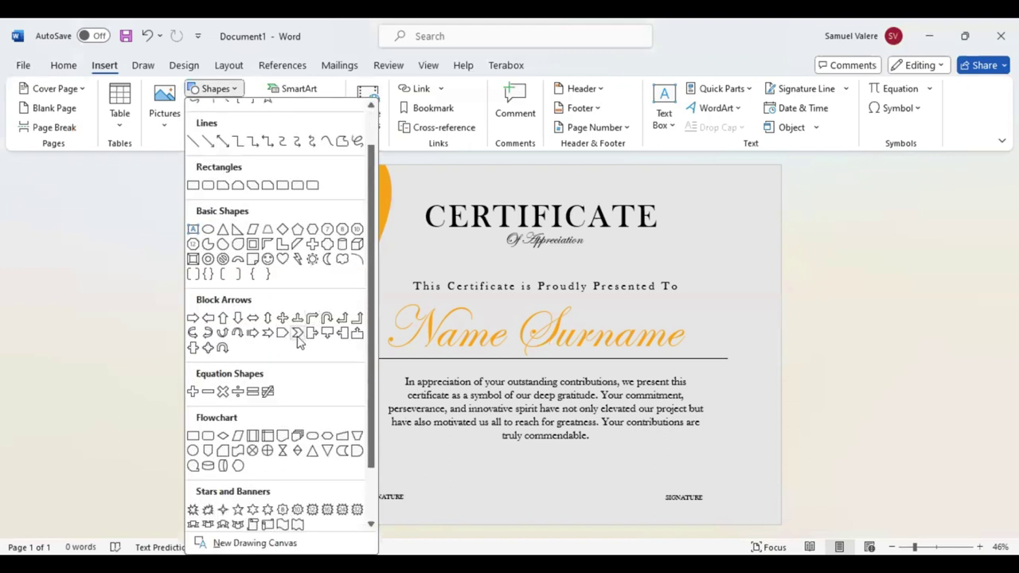
left_click(297, 335)
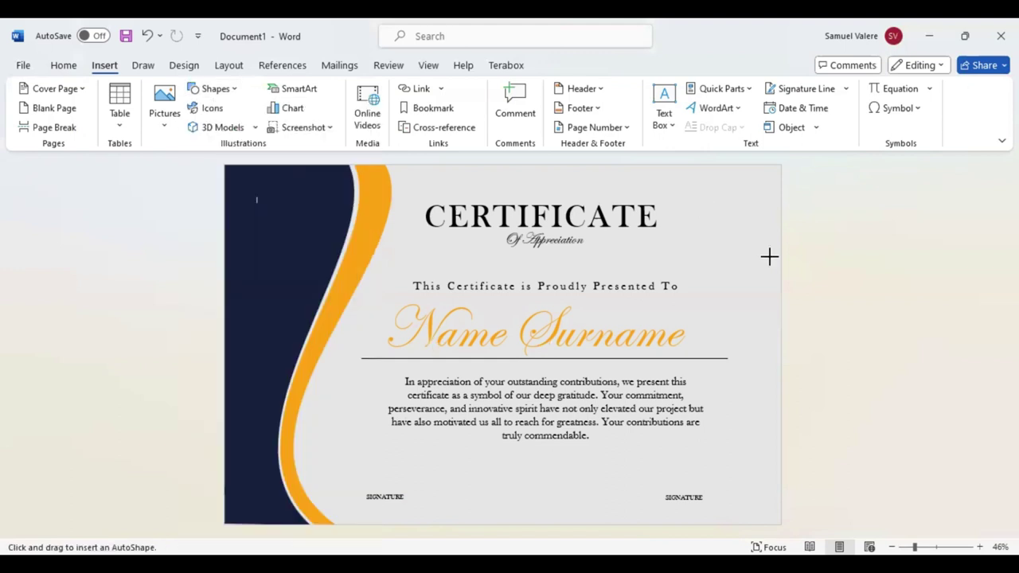
left_click_drag(710, 187, 936, 217)
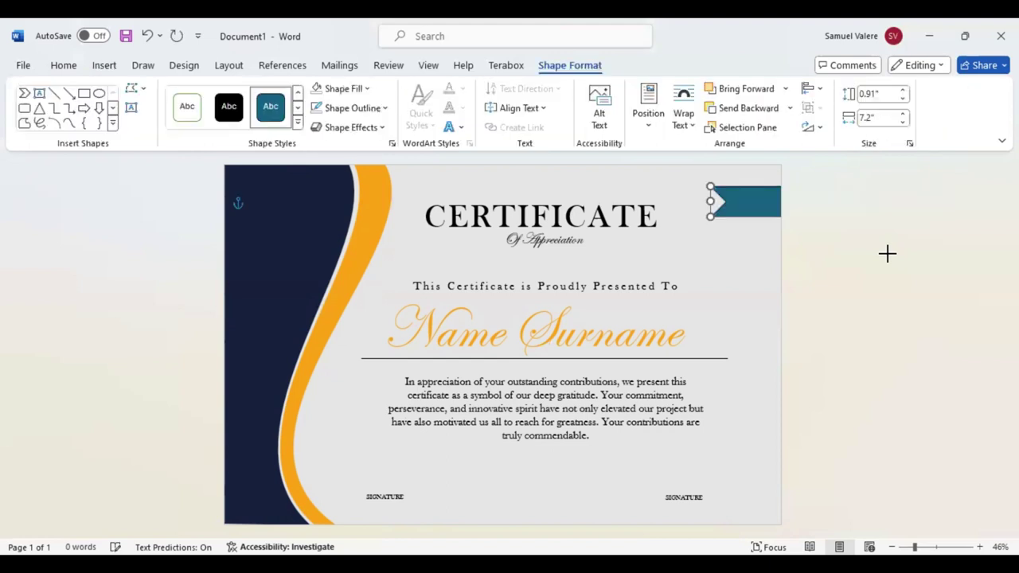
left_click_drag(747, 203, 602, 257)
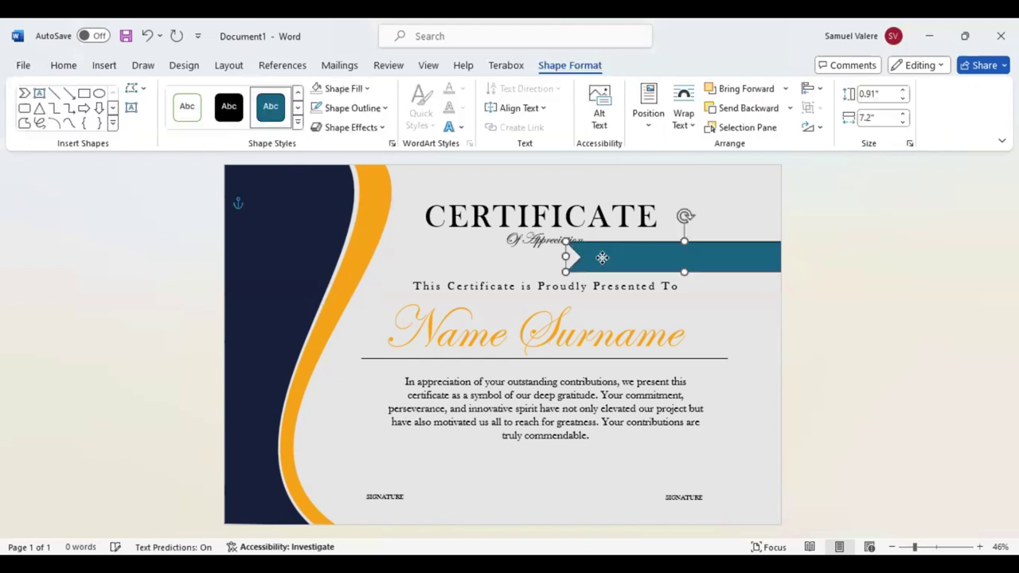
left_click_drag(686, 216, 644, 257)
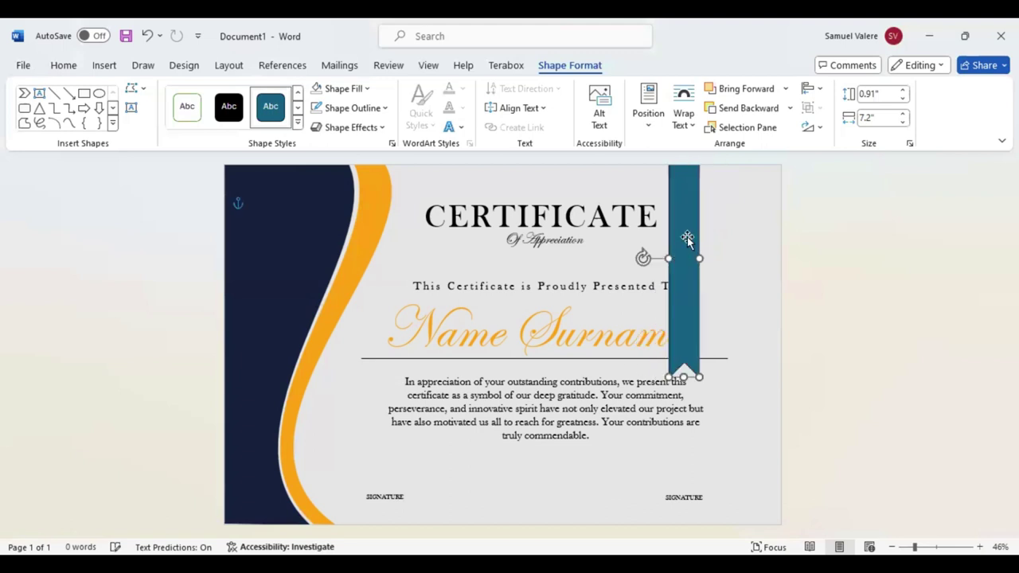
mouse_move(687, 239)
left_mouse_down()
mouse_move(733, 372)
mouse_move(733, 315)
left_mouse_up()
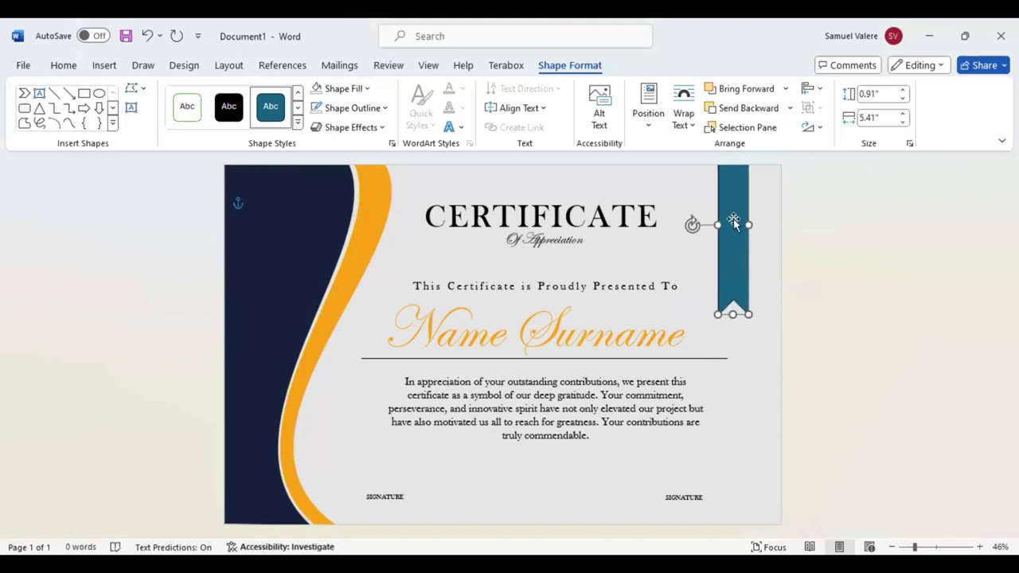
- Narrow the ribbon to 0.62", fill it navy, and shorten it to 4.89"
left_click_drag(741, 225, 747, 211)
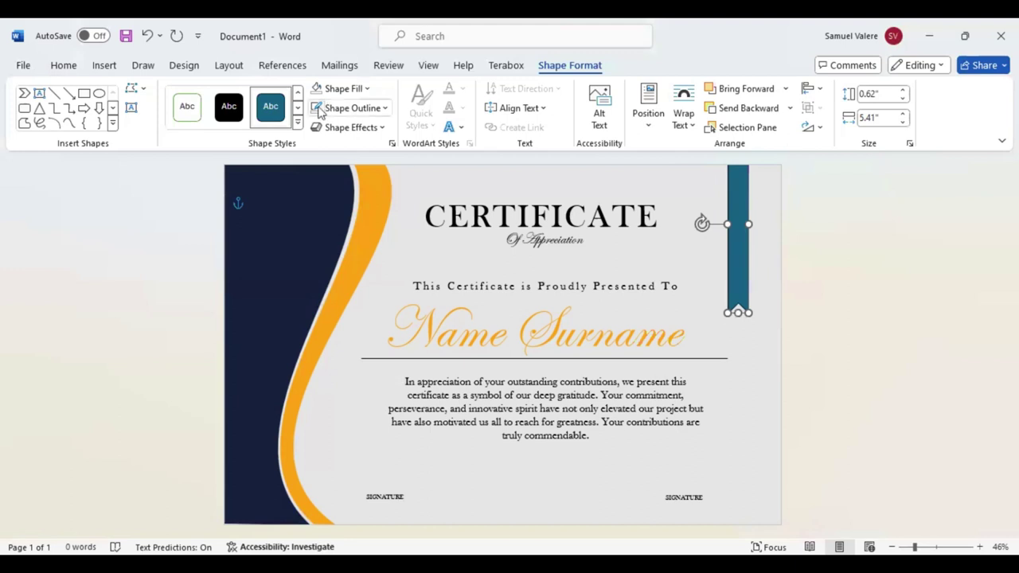
key("ctrl+Right")
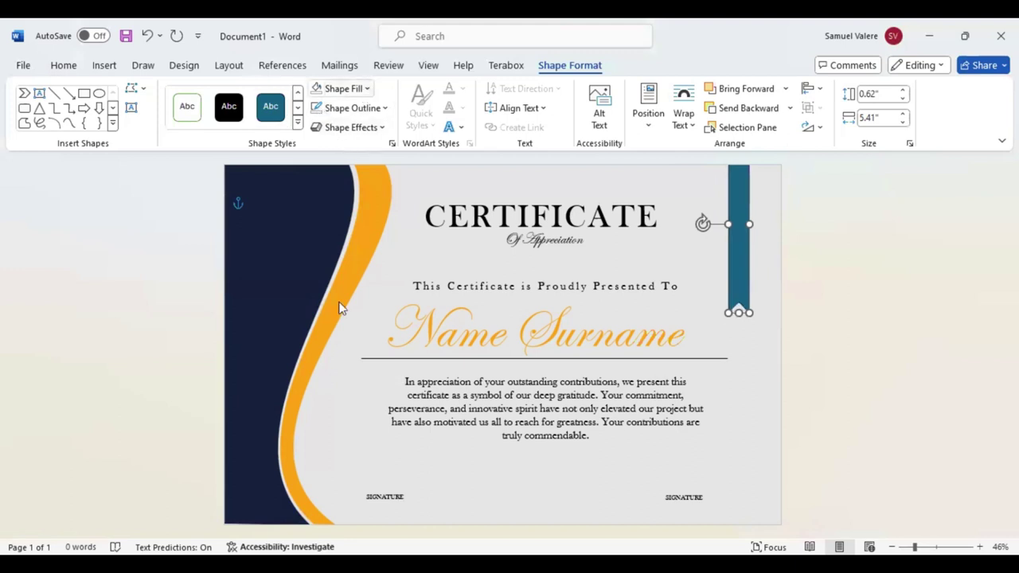
left_click(734, 314)
left_click_drag(739, 313, 739, 296)
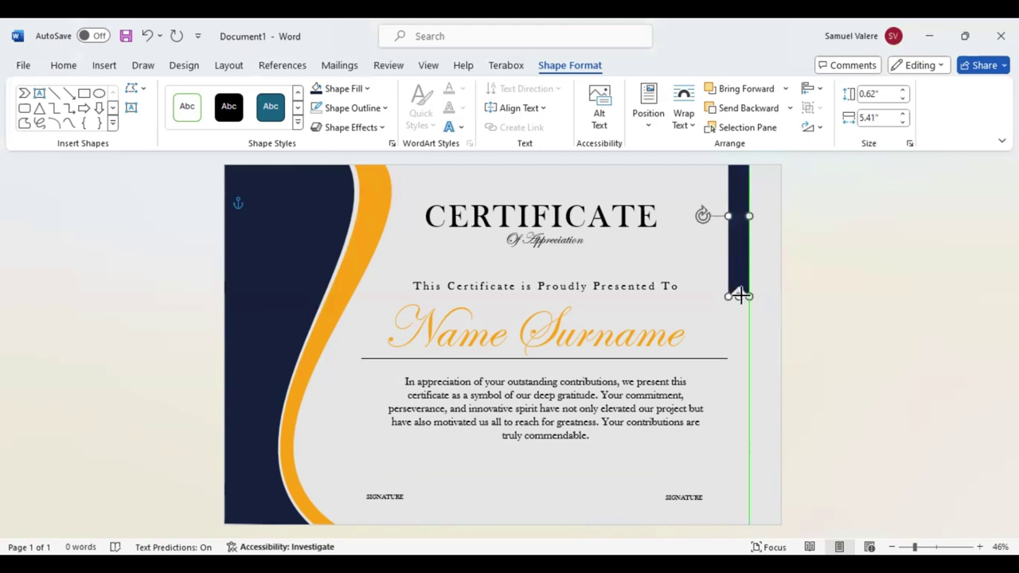
left_click_drag(739, 295, 739, 296)
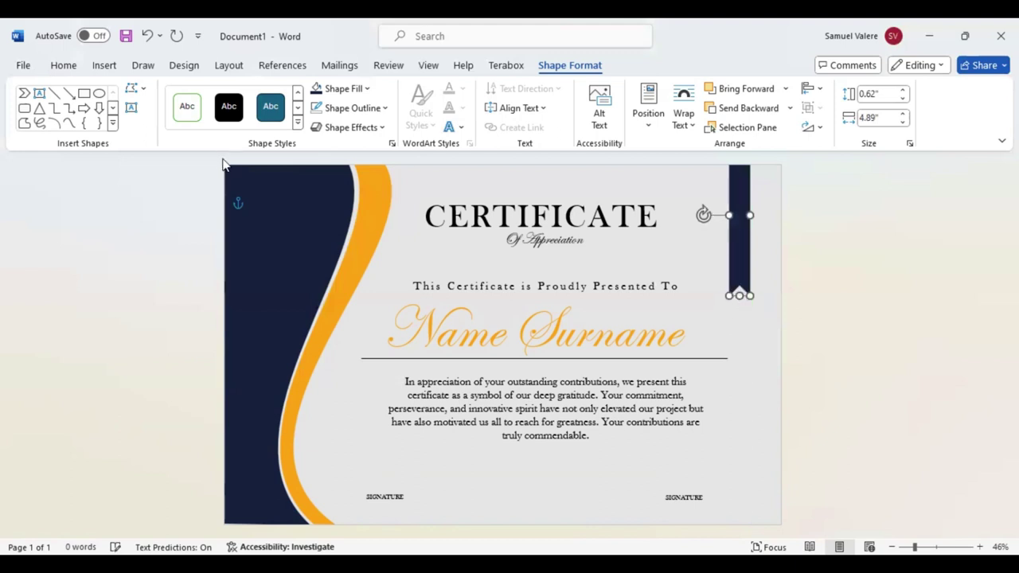
- Draw a seal star shape over the upper part of the navy ribbon
left_click(114, 127)
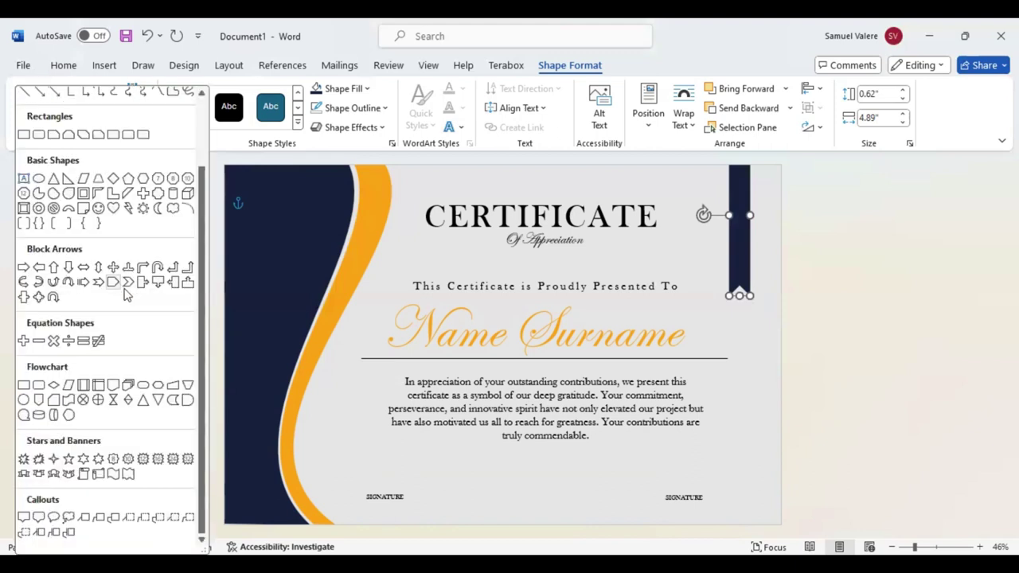
left_click(144, 461)
left_click_drag(716, 200, 769, 259)
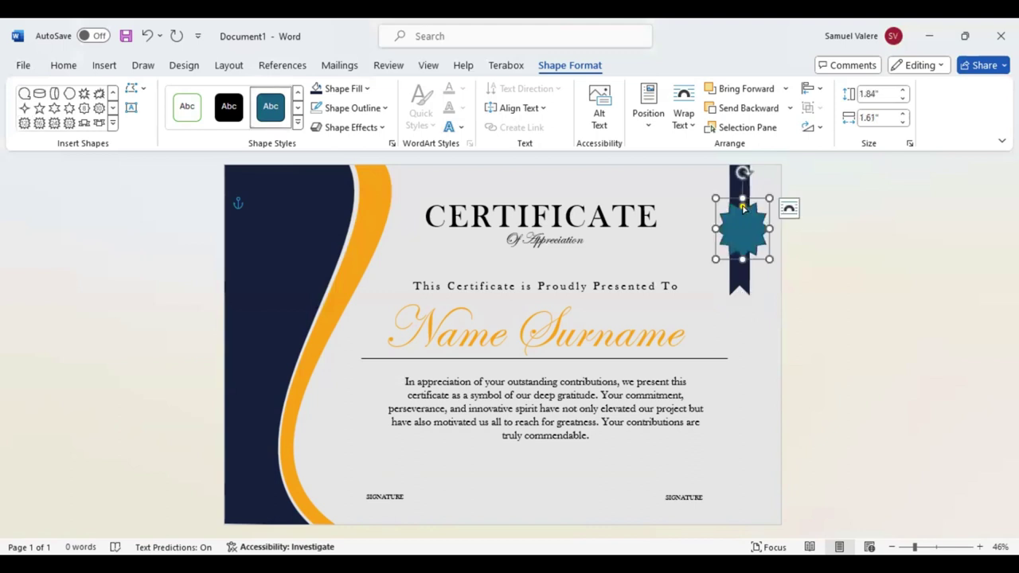
left_click_drag(743, 209, 742, 209)
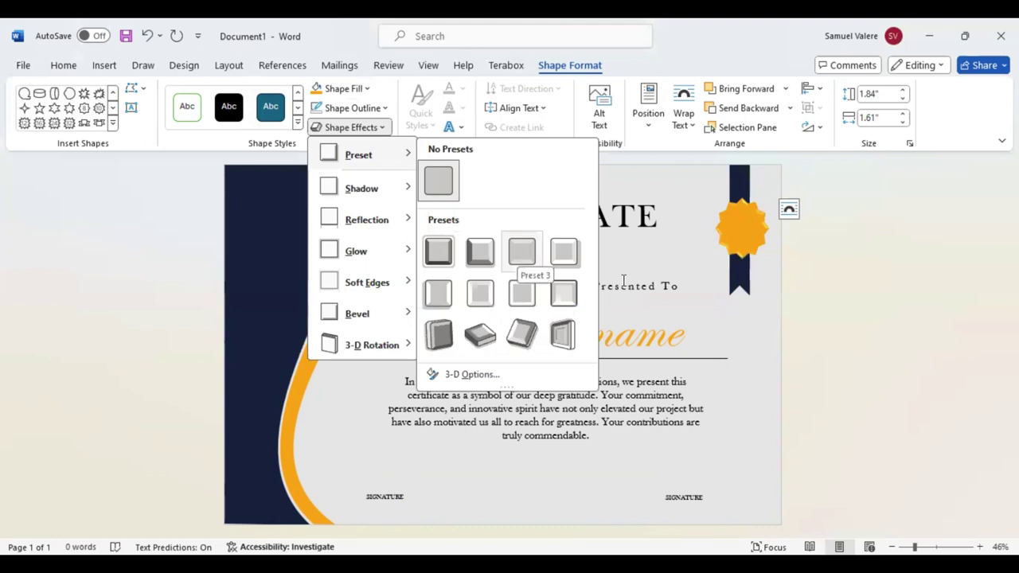
- Apply a preset effect to the badge, resize it, and centre it on the ribbon
left_click(727, 195)
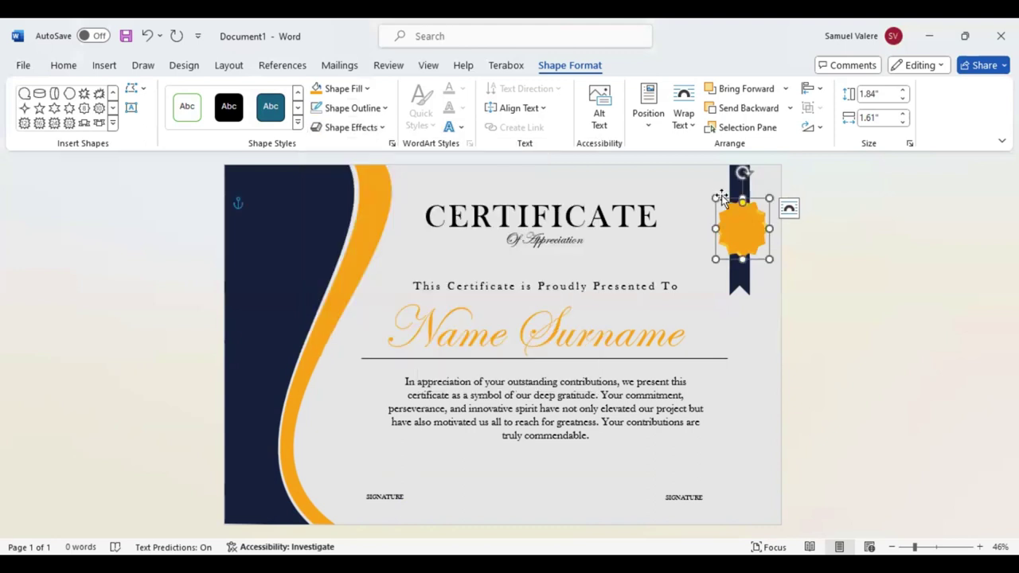
left_click_drag(715, 197, 714, 196)
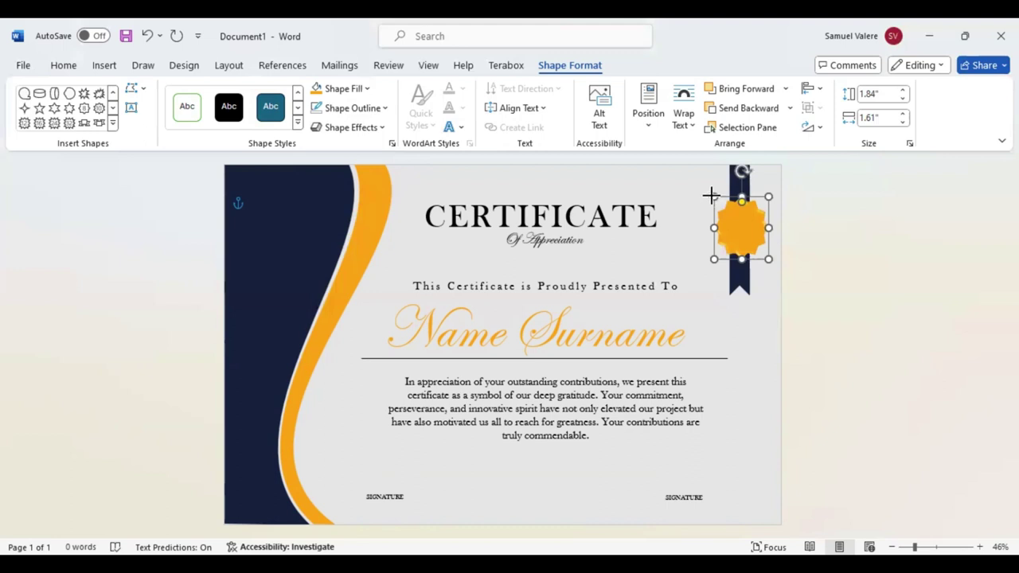
left_click_drag(712, 195, 712, 196)
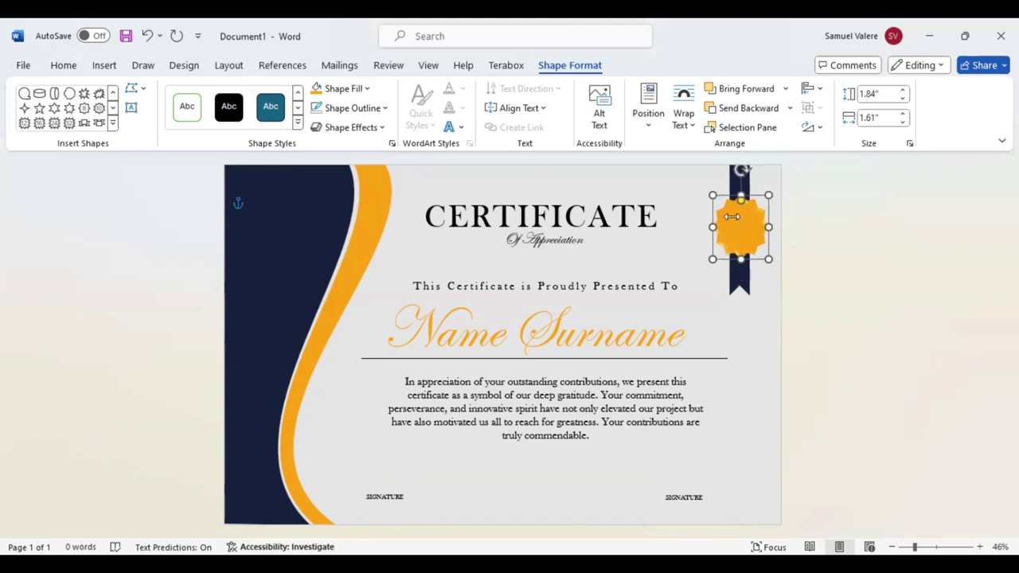
left_click(727, 214)
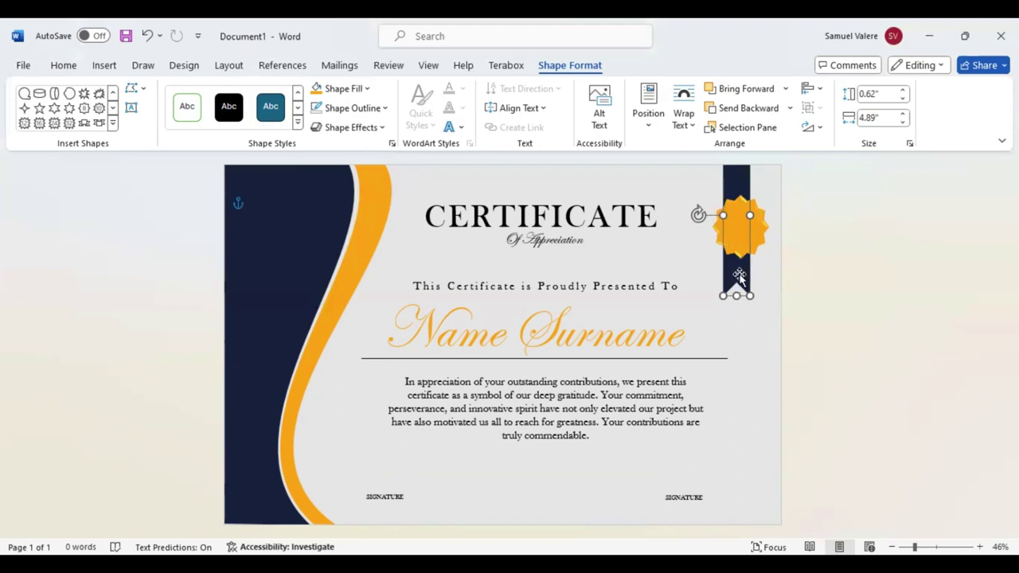
mouse_move(740, 276)
left_mouse_down()
mouse_move(751, 274)
mouse_move(729, 273)
left_mouse_up()
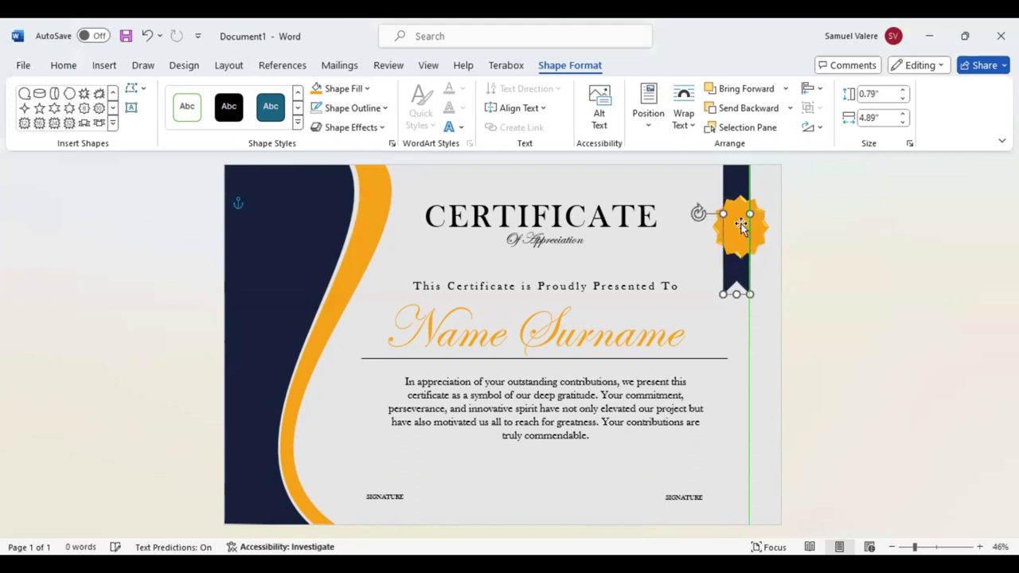
left_click(735, 224)
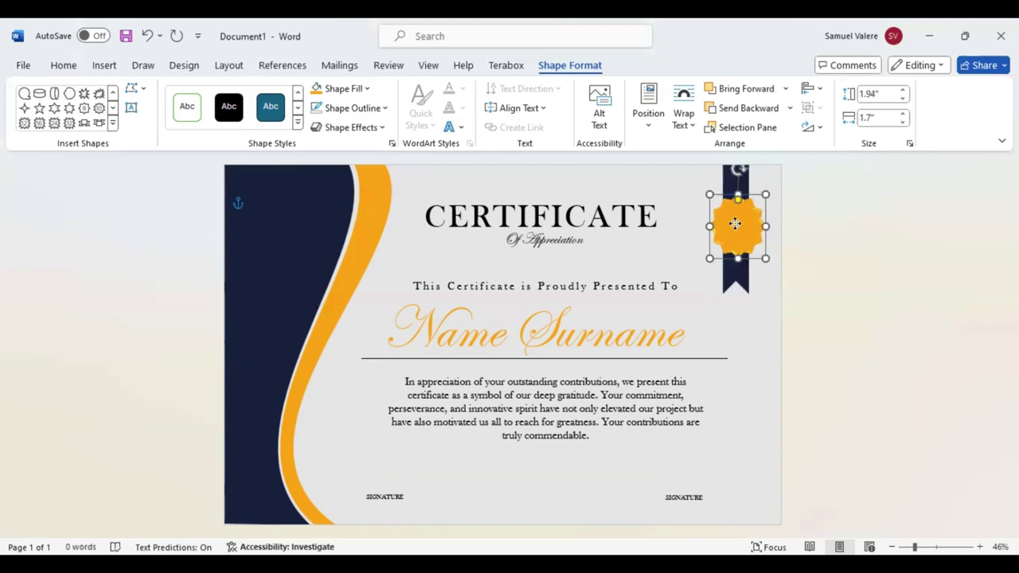
left_click_drag(735, 223, 734, 227)
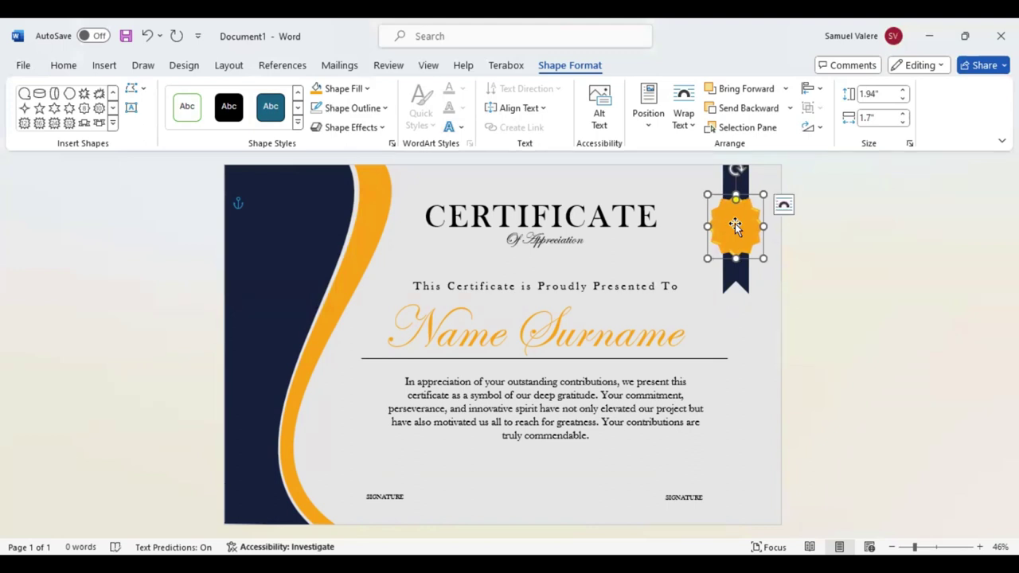